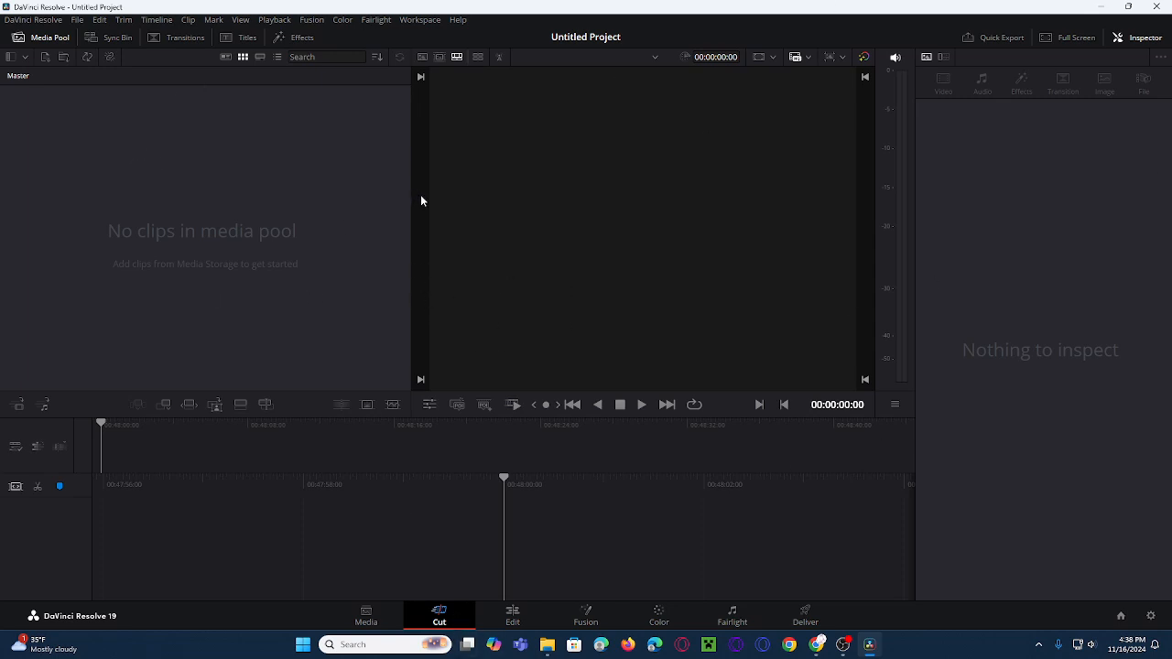
# Open the Edit page and import all nine files from the "davinci video tutorial" folder into the media pool
pyautogui.click(511, 615)
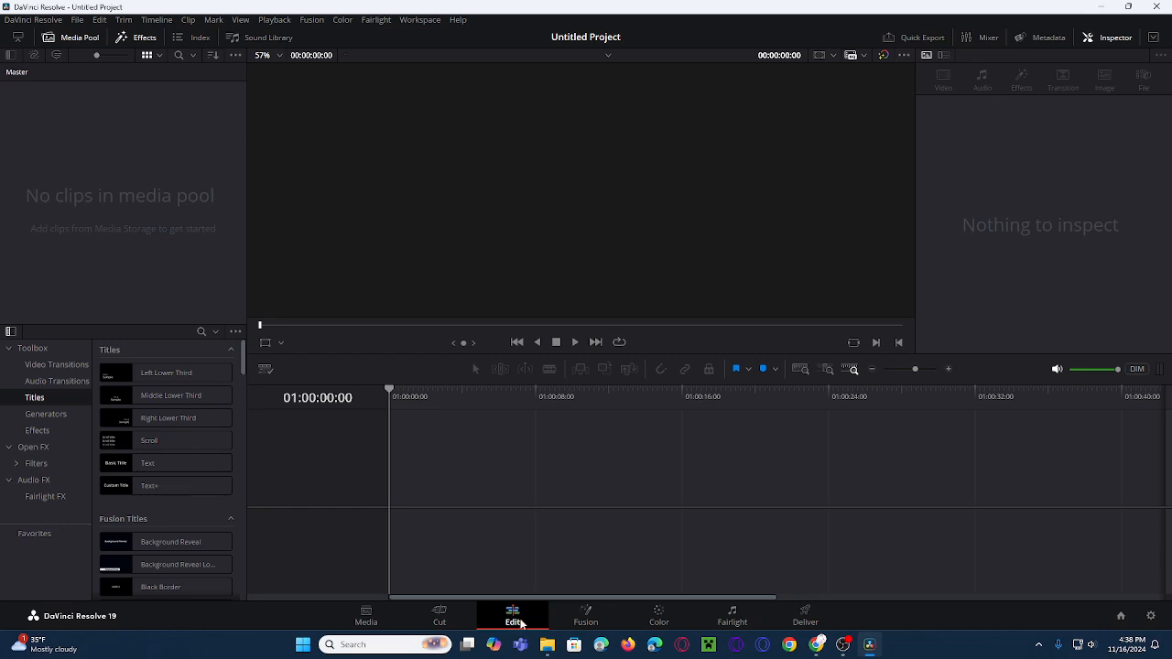
pyautogui.hotkey('alt', 'Tab')
pyautogui.moveTo(659, 473); pyautogui.dragTo(638, 245)
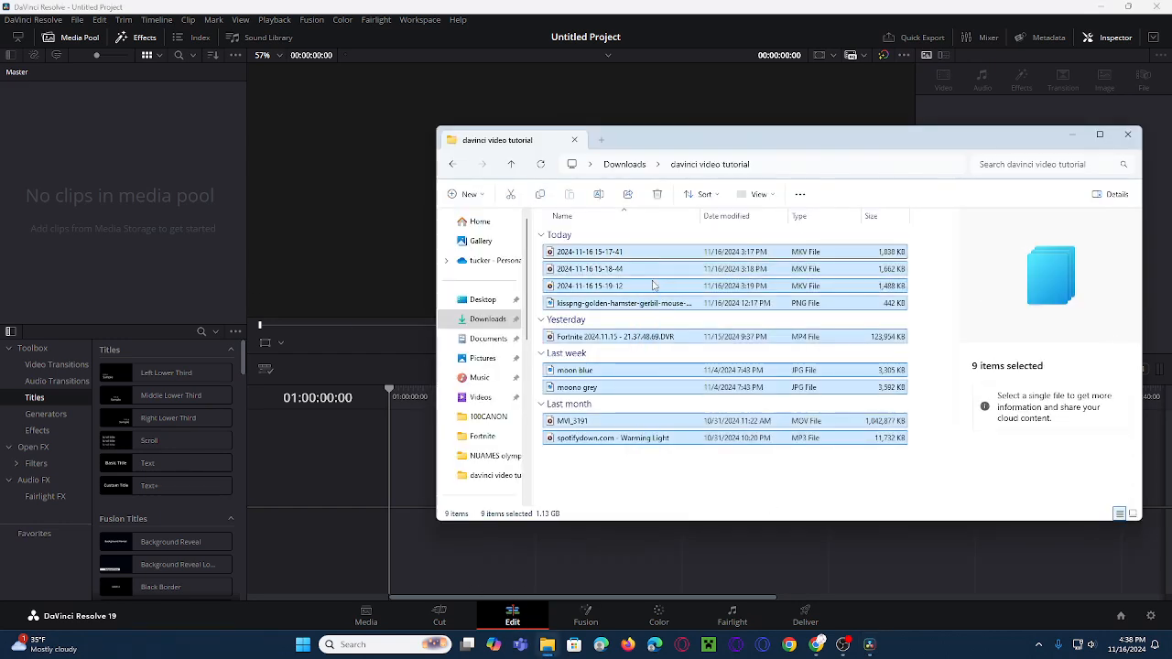
pyautogui.moveTo(655, 302); pyautogui.dragTo(79, 181)
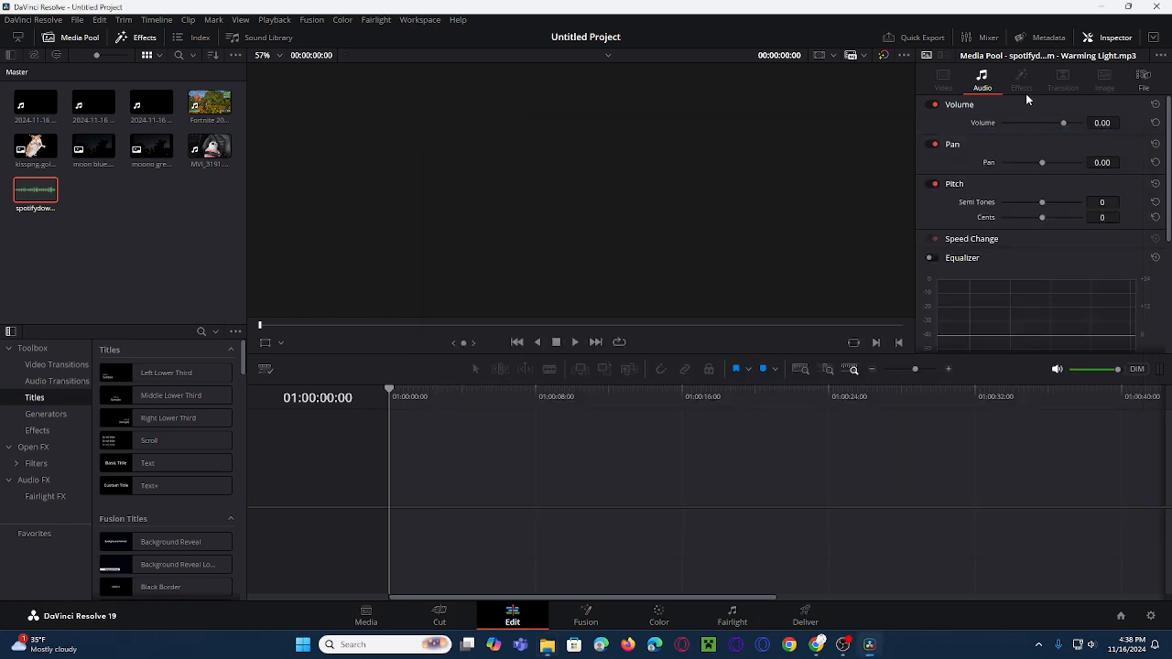
pyautogui.click(1072, 134)
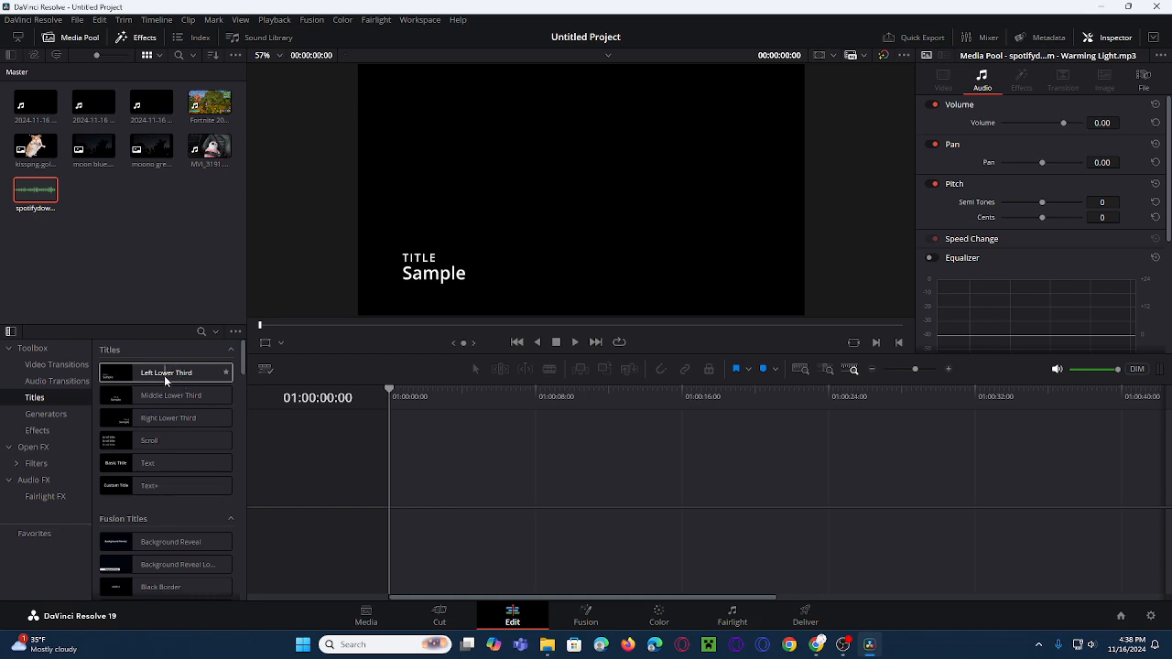
# Place the Clean and Simple Fusion title at the start of the timeline and move the playhead to 01:00:02:03
pyautogui.scroll(-10, 137, 421)
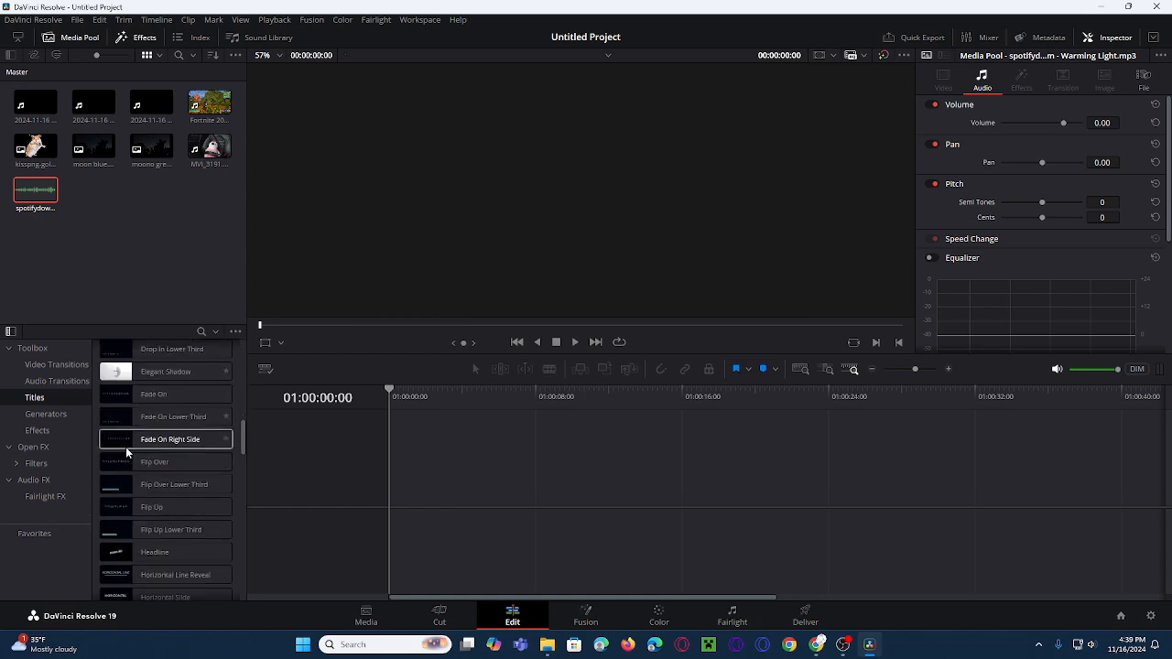
pyautogui.scroll(5, 128, 457)
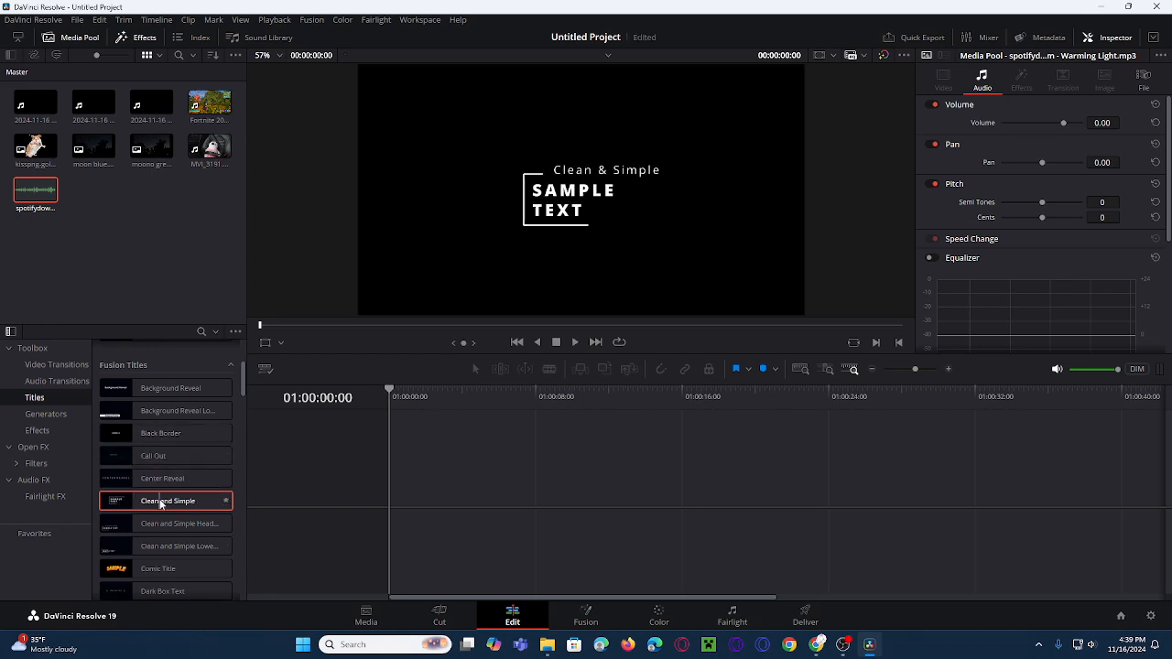
pyautogui.moveTo(160, 501); pyautogui.dragTo(392, 484)
pyautogui.click(427, 392)
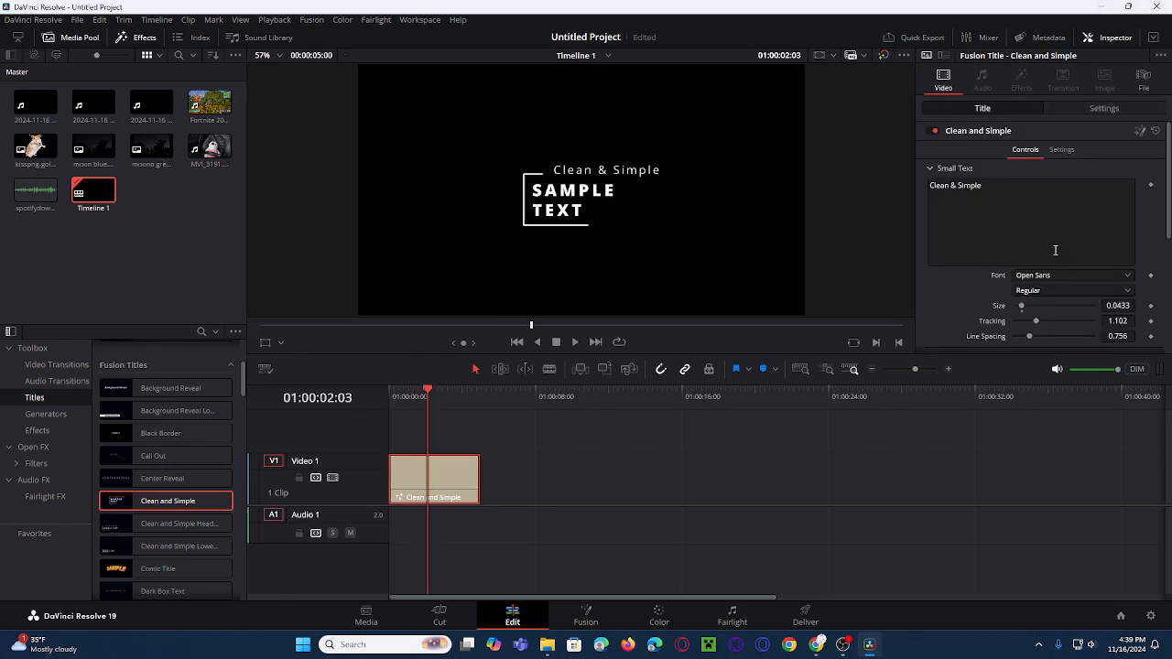
# Replace the title's big text with FORTNITE
pyautogui.scroll(-3, 1055, 250)
pyautogui.scroll(-3, 1010, 240)
pyautogui.scroll(5, 1009, 239)
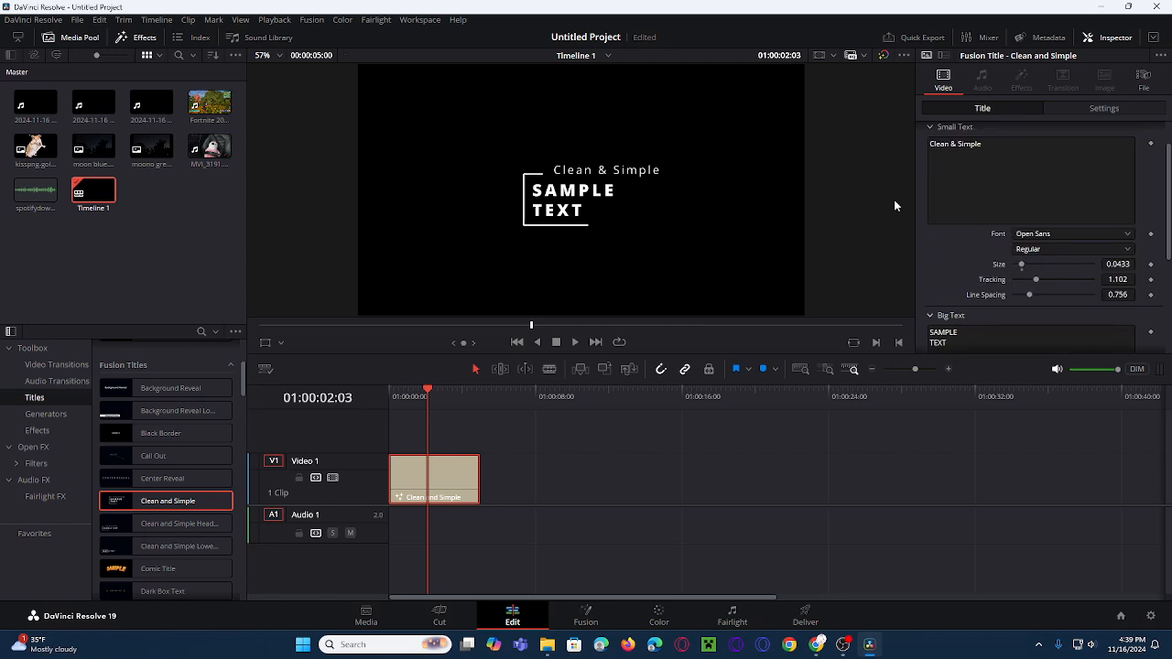
pyautogui.scroll(-5, 996, 219)
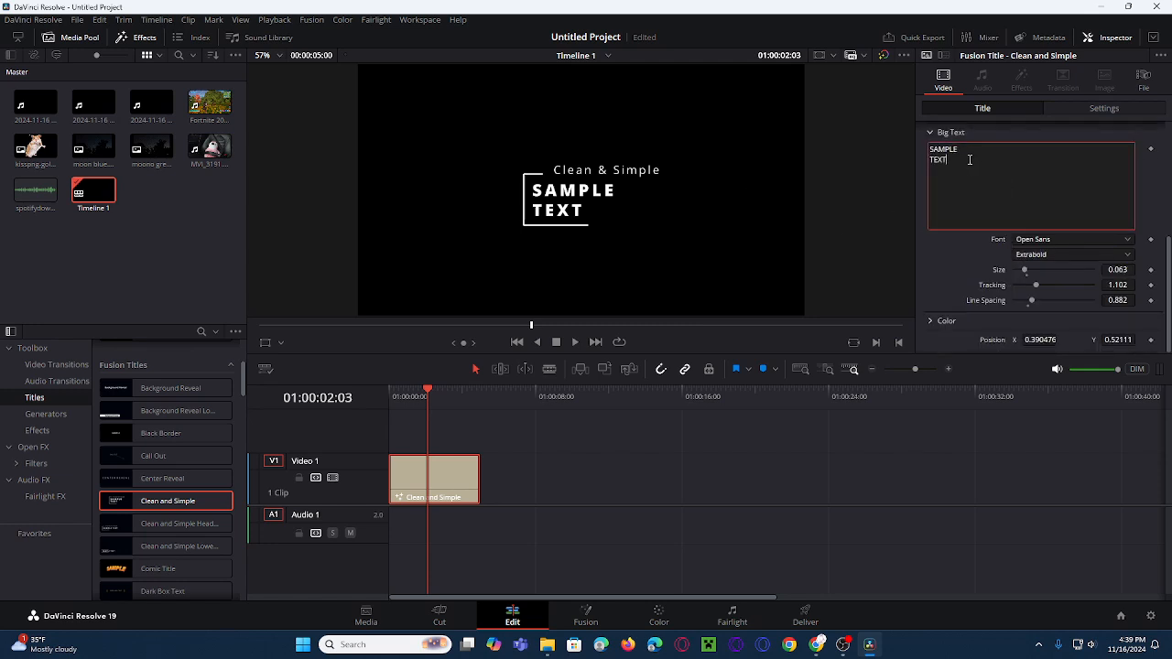
pyautogui.moveTo(969, 157); pyautogui.dragTo(928, 137)
pyautogui.press('BackSpace')
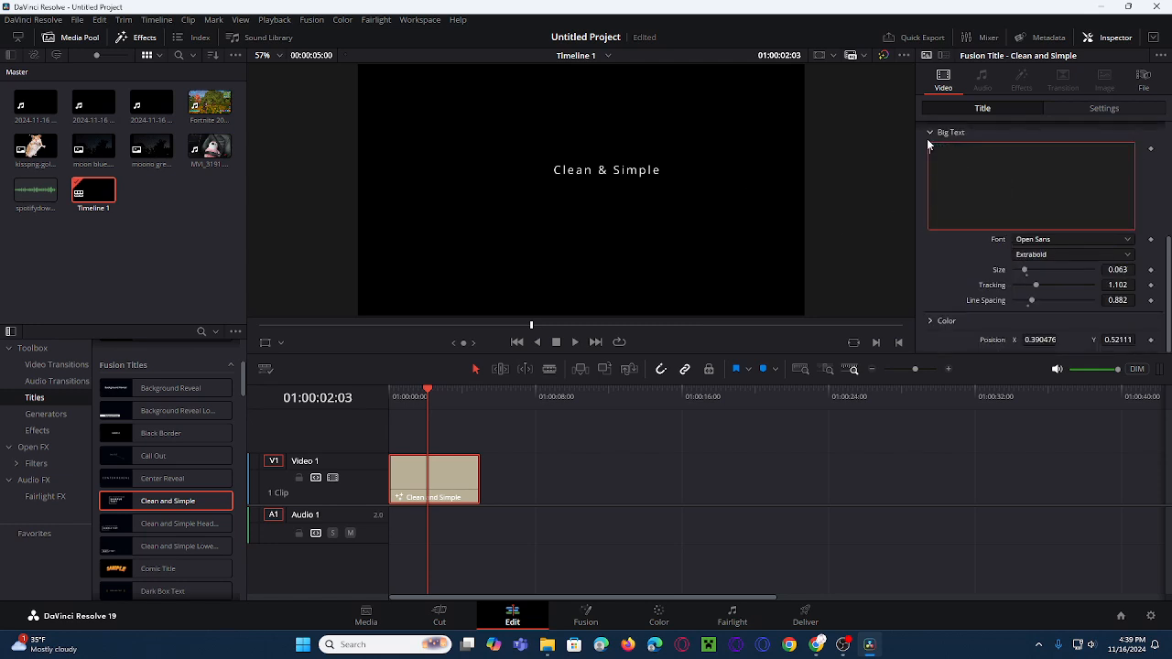
pyautogui.write('Fortnti')
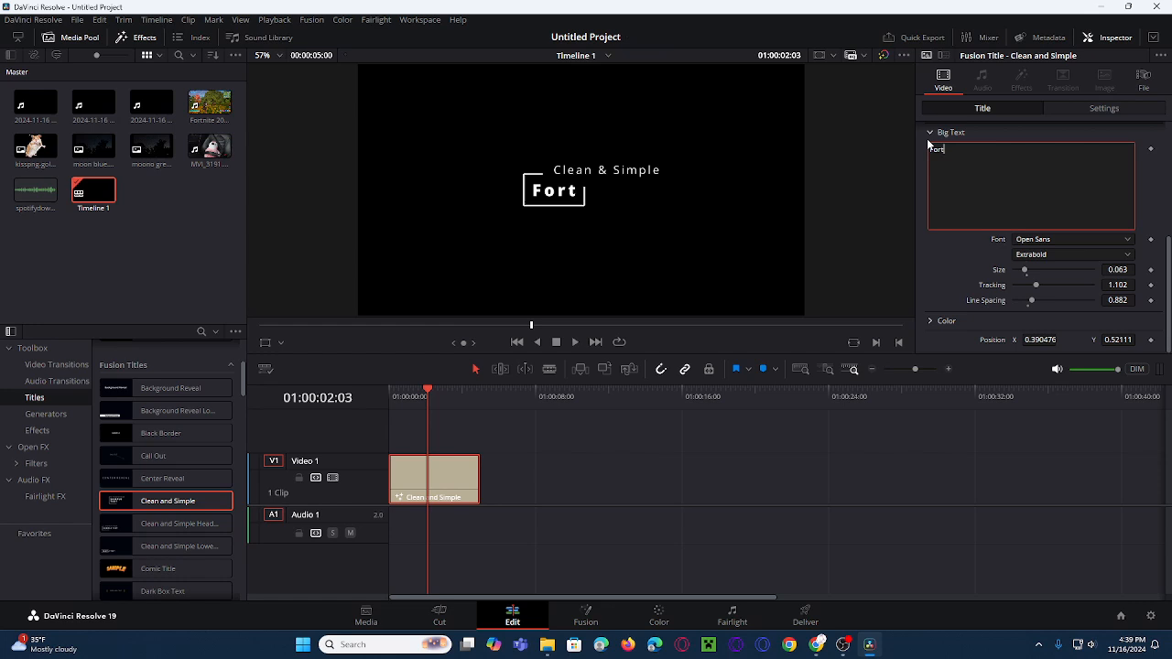
pyautogui.press('BackSpace')
pyautogui.press('BackSpace')
pyautogui.press('BackSpace')
pyautogui.press('BackSpace')
pyautogui.press('BackSpace')
pyautogui.press('BackSpace')
pyautogui.press('BackSpace')
pyautogui.press('BackSpace')
pyautogui.write('FORTNITE')
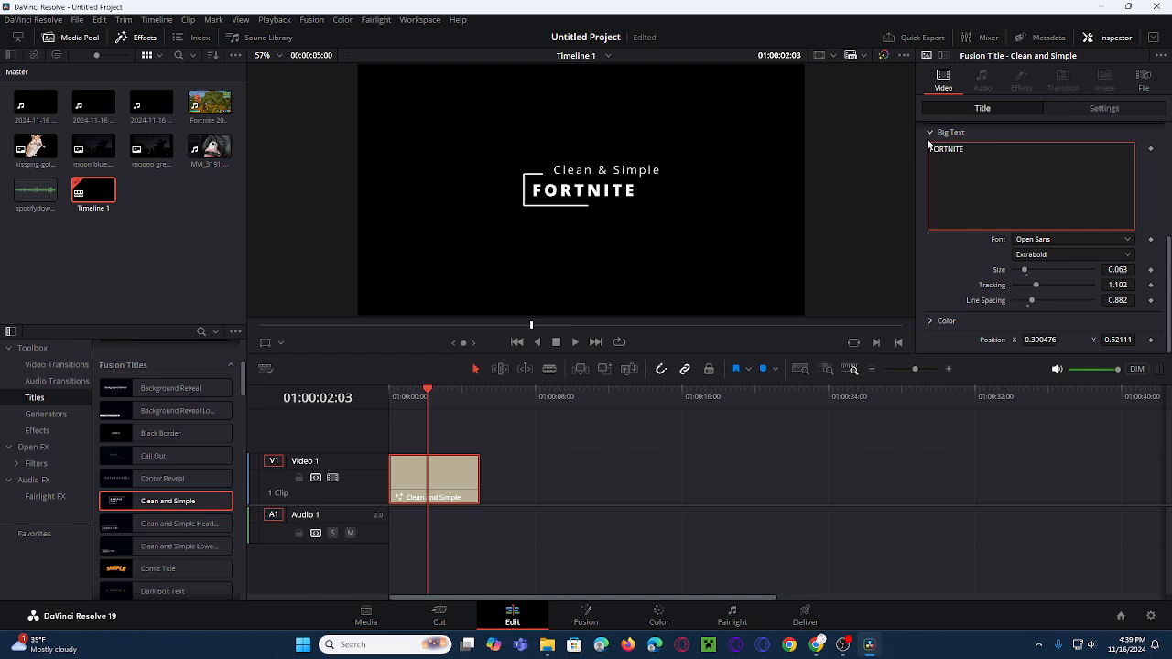
# Replace the title's small text with COOL SNIPE
pyautogui.scroll(5, 1141, 276)
pyautogui.write('COOL')
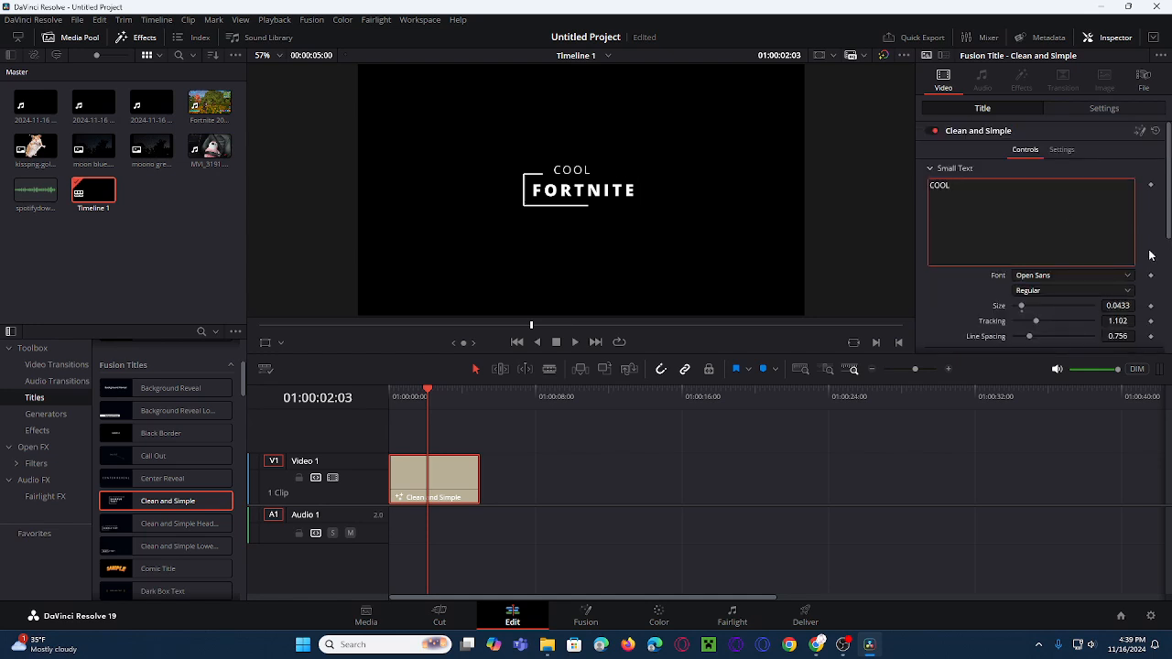
pyautogui.write(' SNIPE')
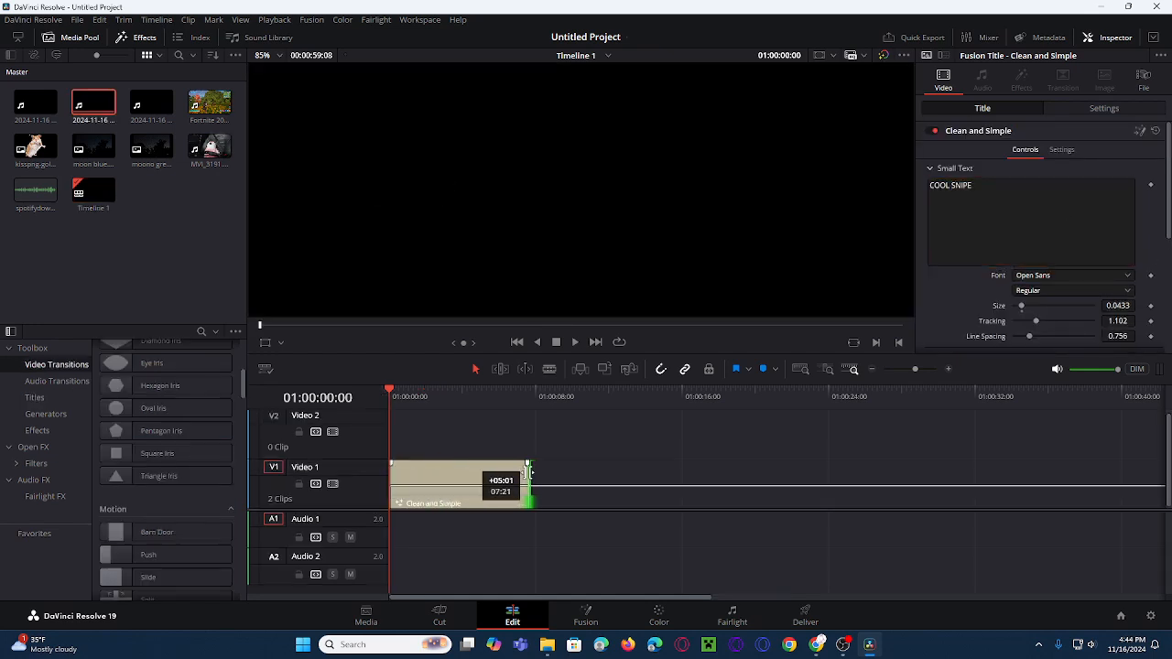
# Shorten the title clip to about 3 seconds, keeping its start at the beginning of the timeline
pyautogui.moveTo(531, 484)
pyautogui.mouseDown()
pyautogui.moveTo(383, 478)
pyautogui.moveTo(510, 483)
pyautogui.mouseUp()
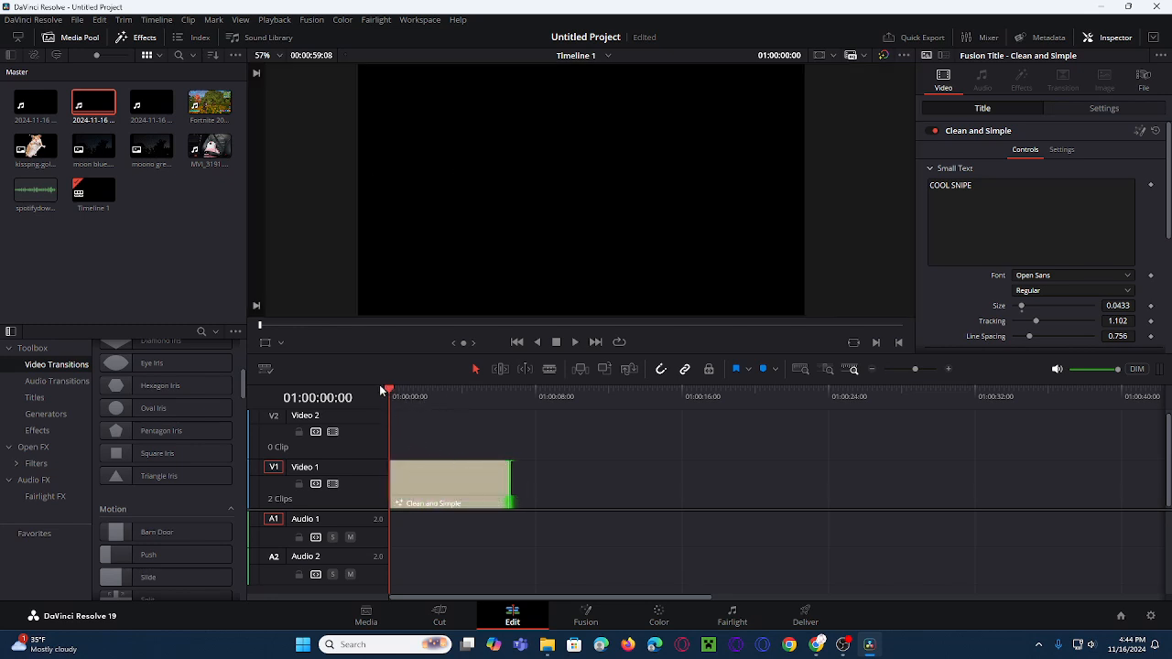
pyautogui.moveTo(388, 394)
pyautogui.mouseDown()
pyautogui.moveTo(483, 399)
pyautogui.moveTo(392, 412)
pyautogui.mouseUp()
pyautogui.moveTo(507, 487); pyautogui.dragTo(435, 483)
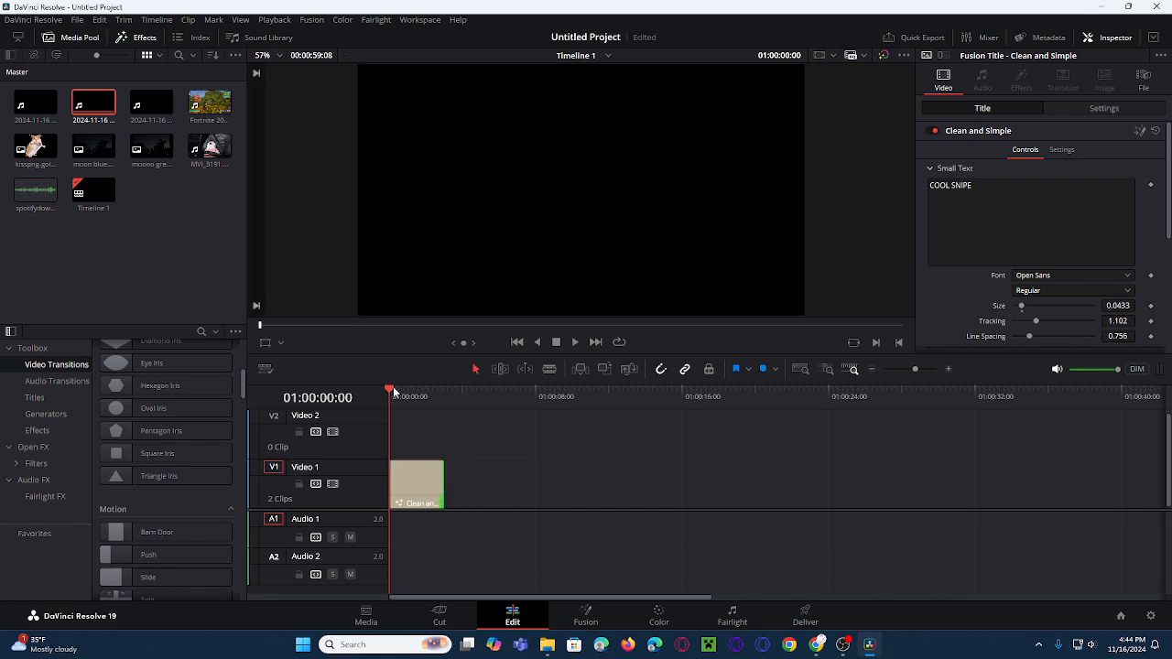
pyautogui.moveTo(393, 386)
pyautogui.mouseDown()
pyautogui.moveTo(431, 396)
pyautogui.moveTo(395, 399)
pyautogui.mouseUp()
# Place the Fortnite gameplay clip directly after the title on Video 1 and move the playhead to its start
pyautogui.click(209, 103)
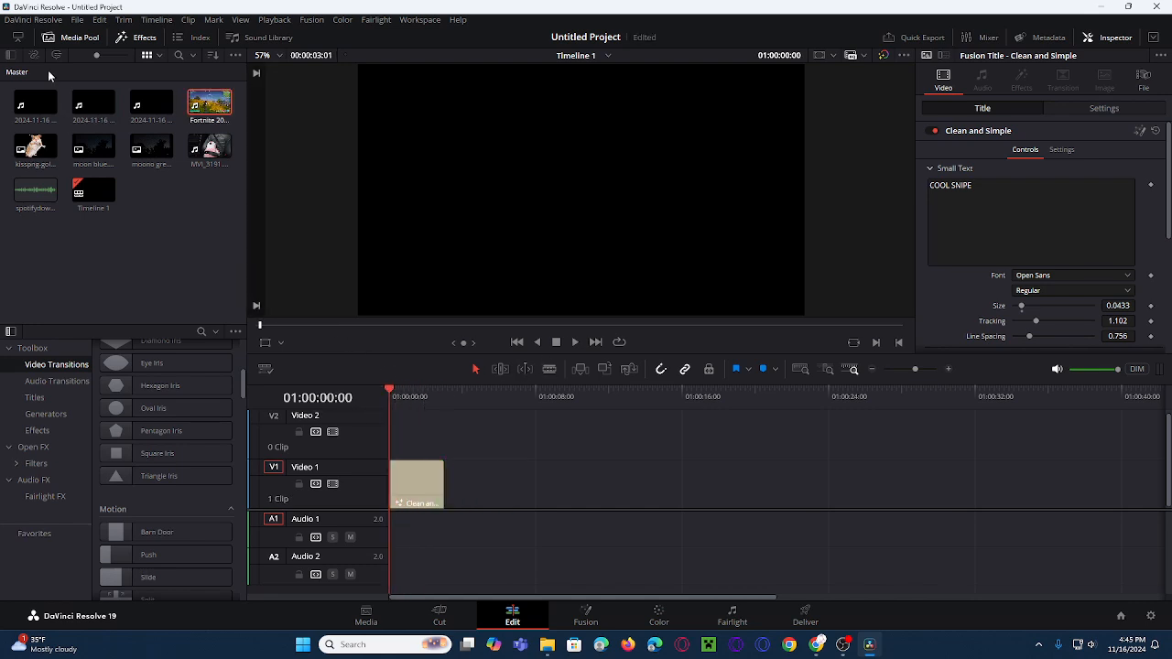
pyautogui.moveTo(210, 102); pyautogui.dragTo(453, 495)
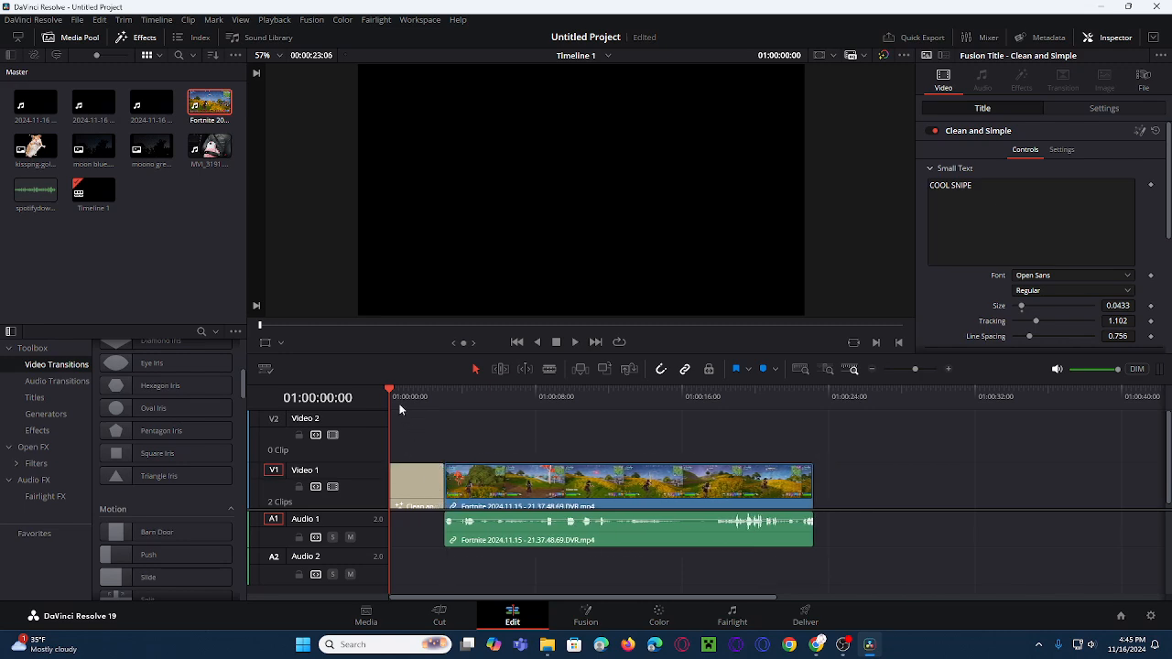
pyautogui.moveTo(393, 391); pyautogui.dragTo(445, 411)
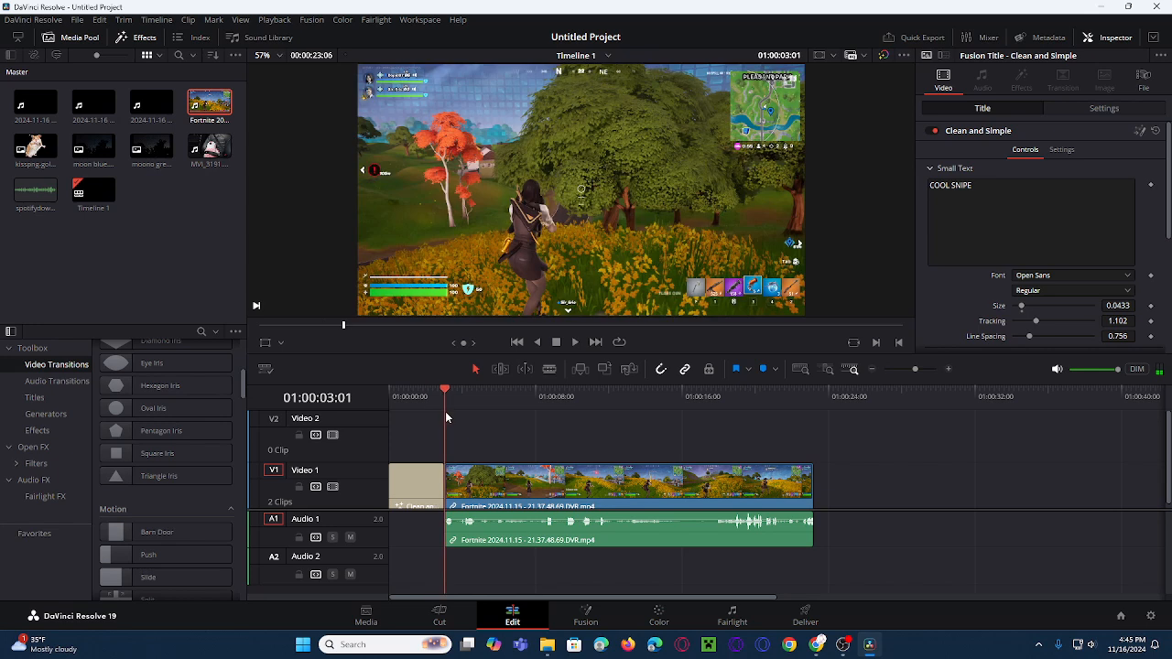
pyautogui.scroll(-1, 525, 491)
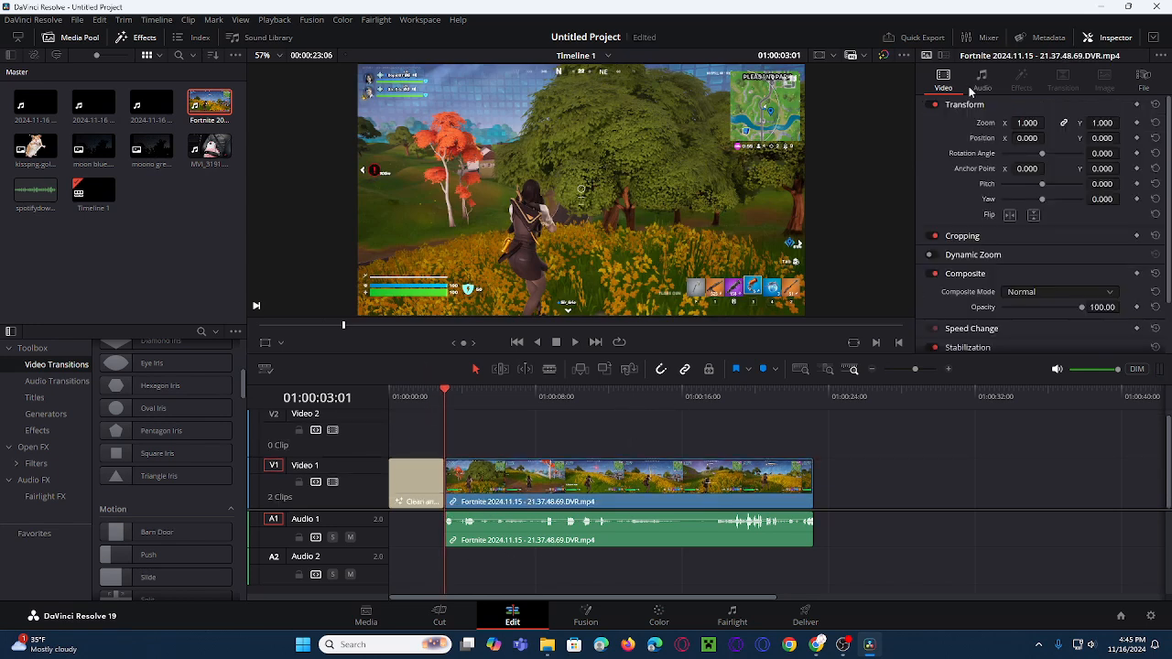
# Lower the gameplay clip's audio volume to -12.12
pyautogui.click(547, 541)
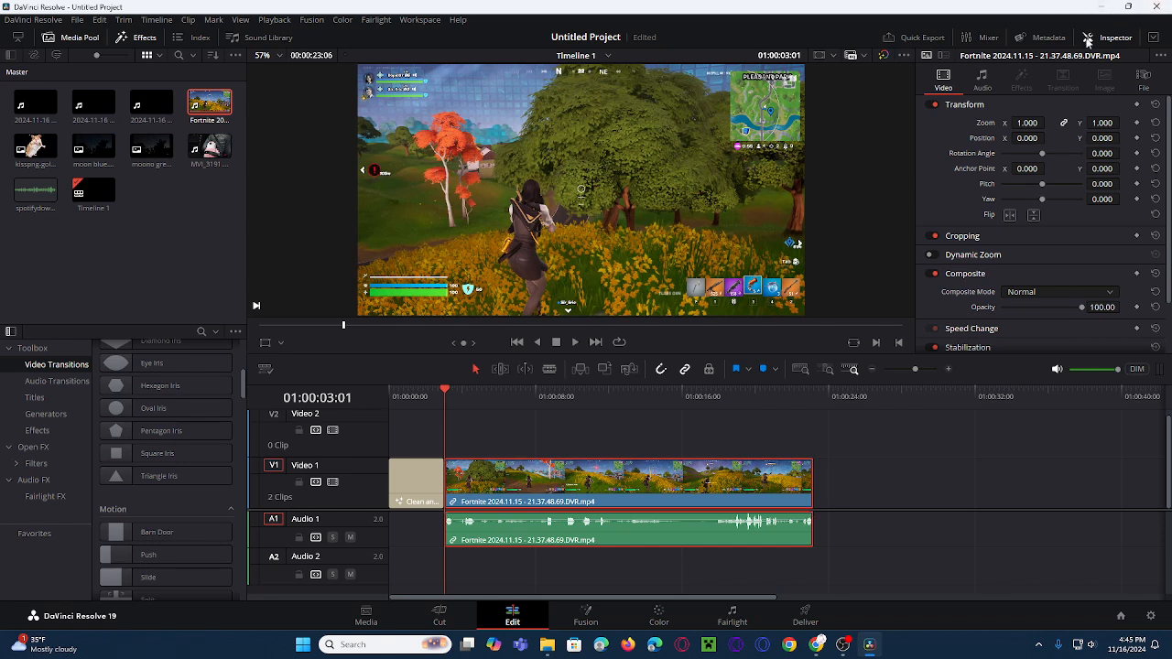
pyautogui.click(994, 83)
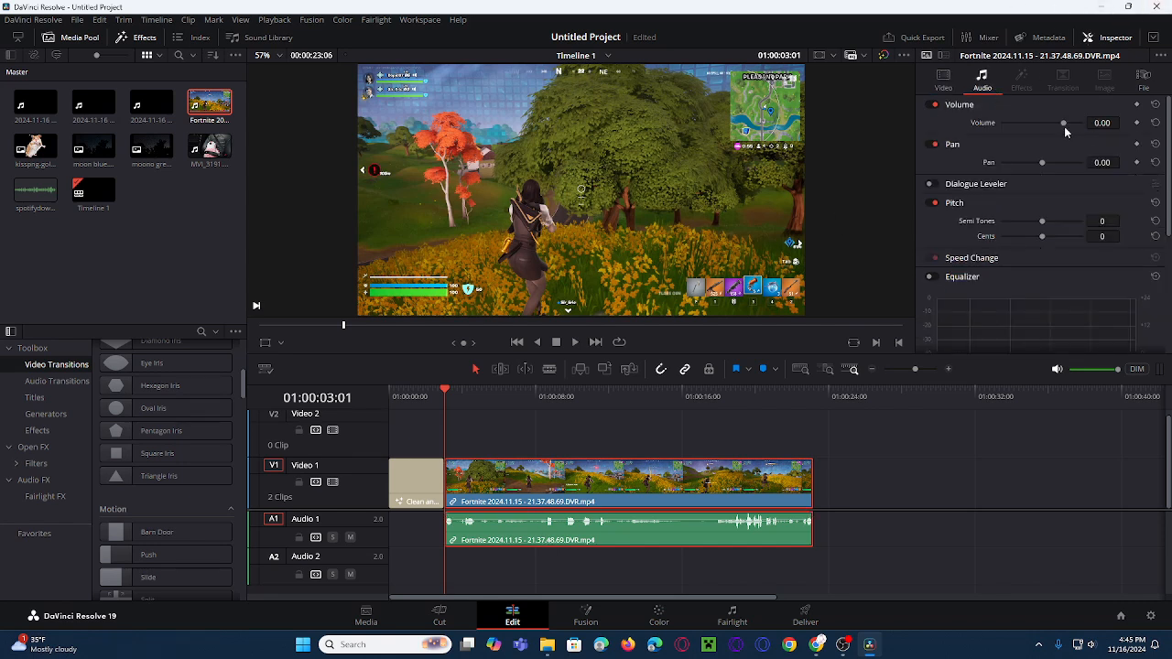
pyautogui.moveTo(1063, 123); pyautogui.dragTo(1062, 126)
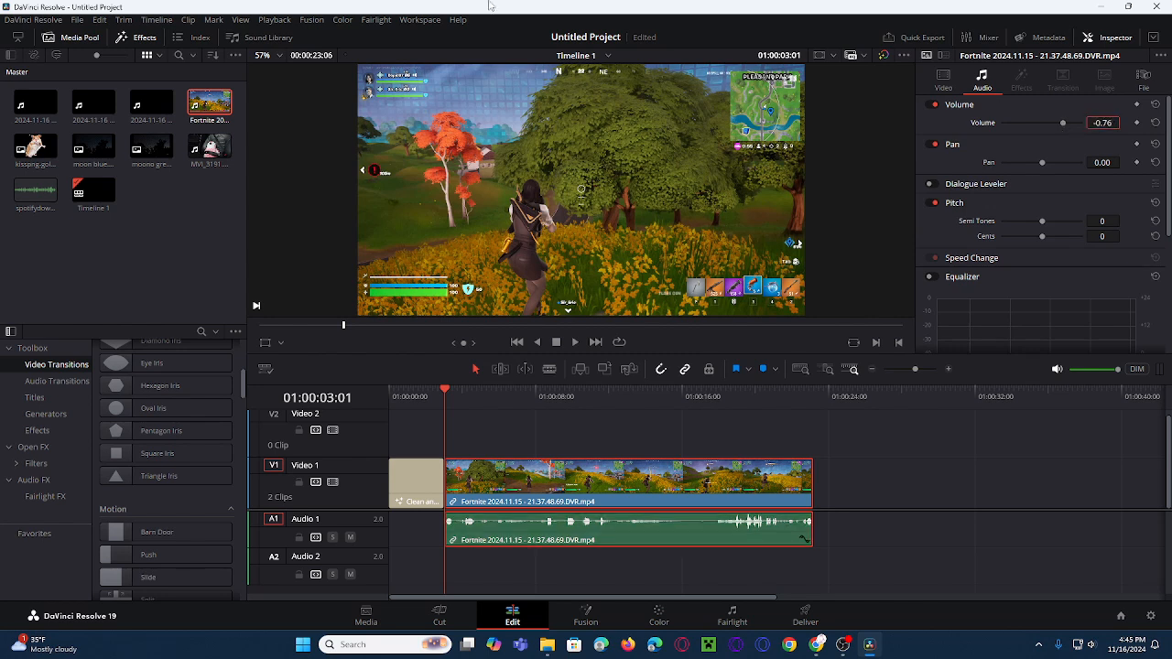
pyautogui.click(588, 579)
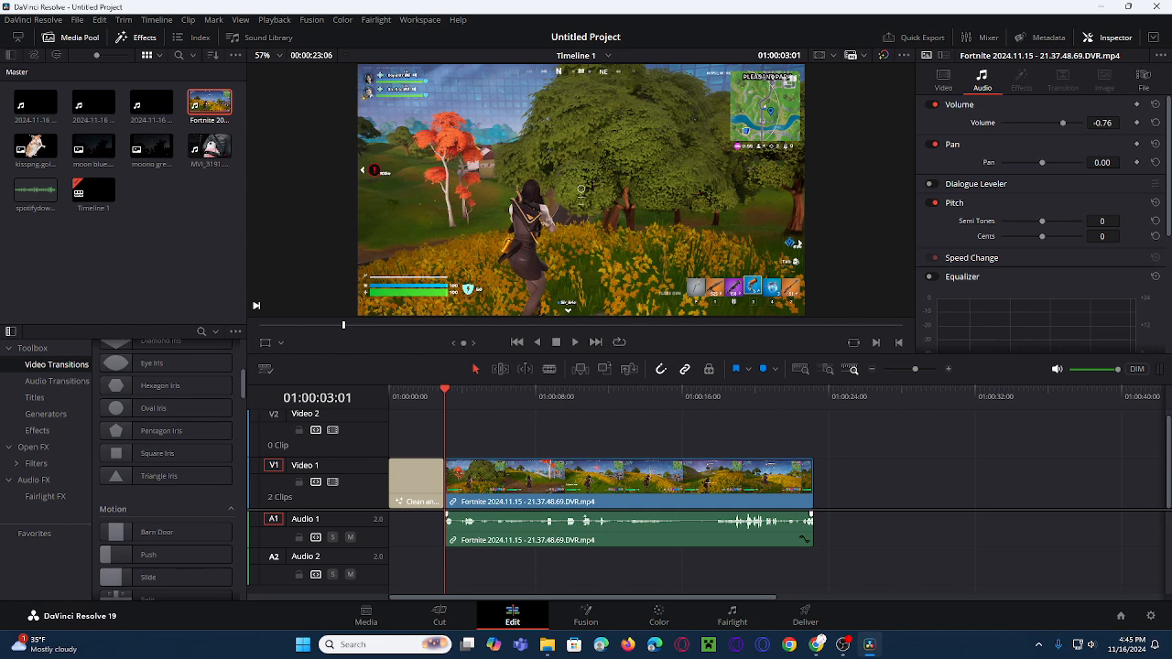
pyautogui.moveTo(602, 520); pyautogui.dragTo(611, 524)
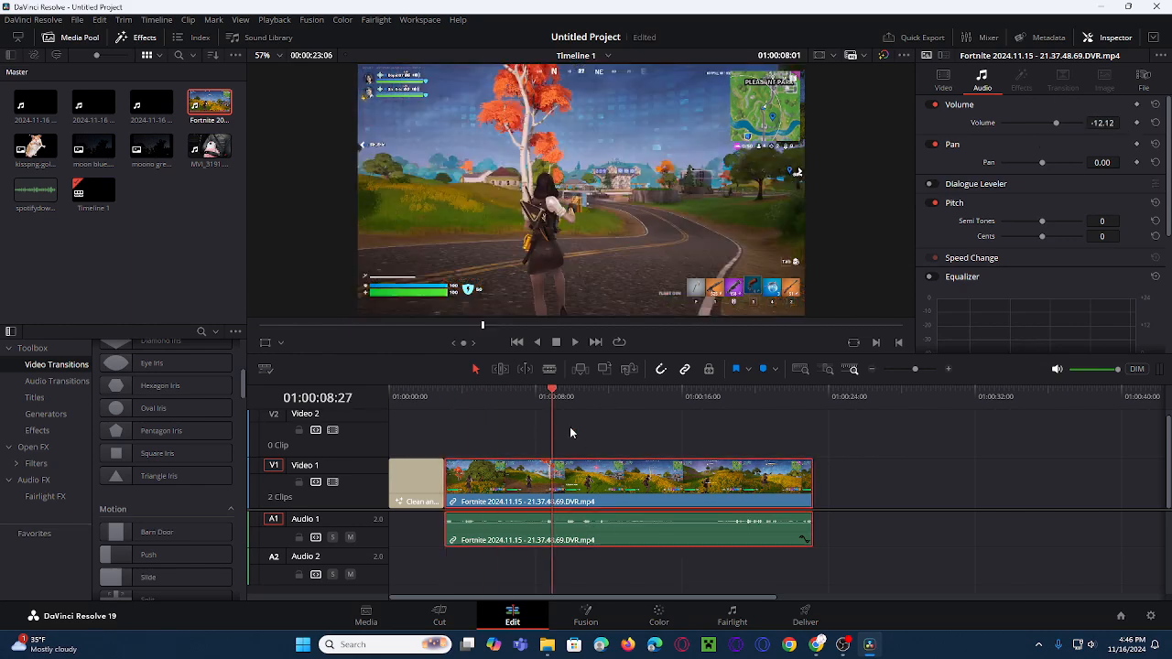
# Trim the gameplay clip's beginning up to 01:00:09:11, keeping the clip directly against the title
pyautogui.moveTo(571, 428); pyautogui.dragTo(578, 474)
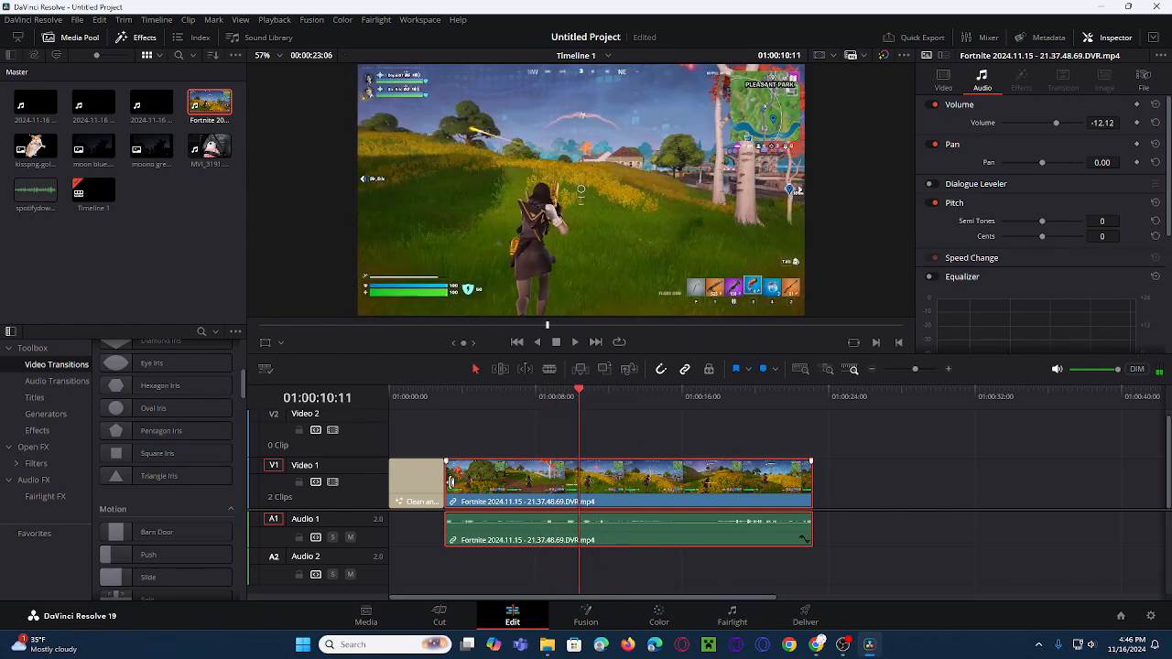
pyautogui.moveTo(580, 399); pyautogui.dragTo(561, 439)
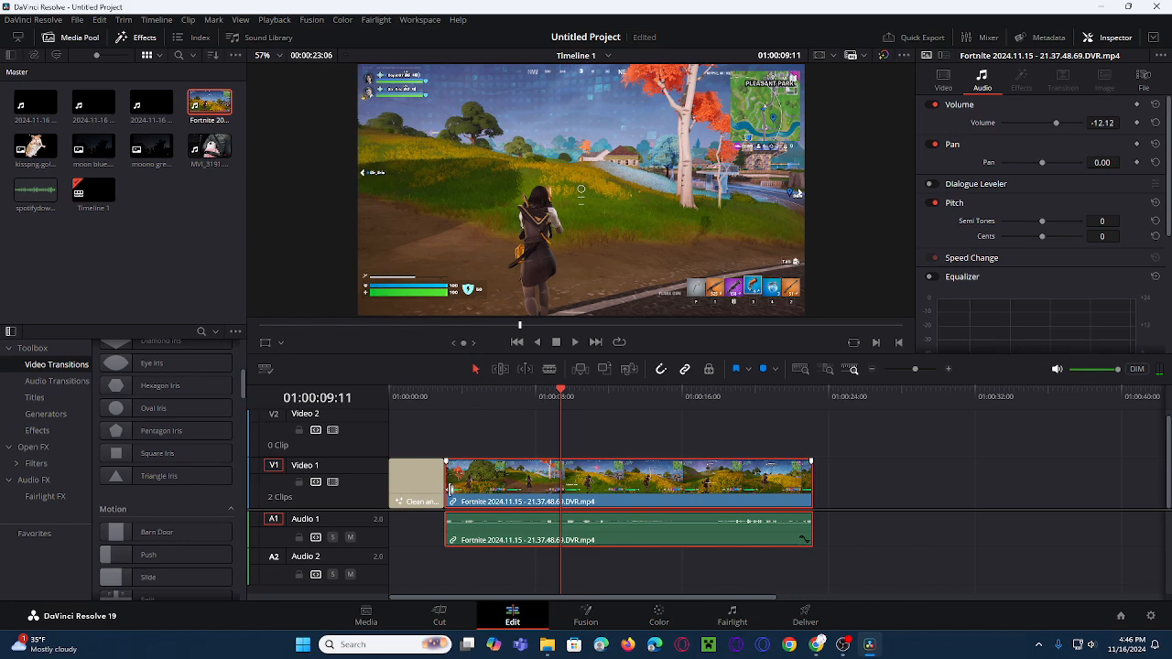
pyautogui.moveTo(448, 483); pyautogui.dragTo(561, 482)
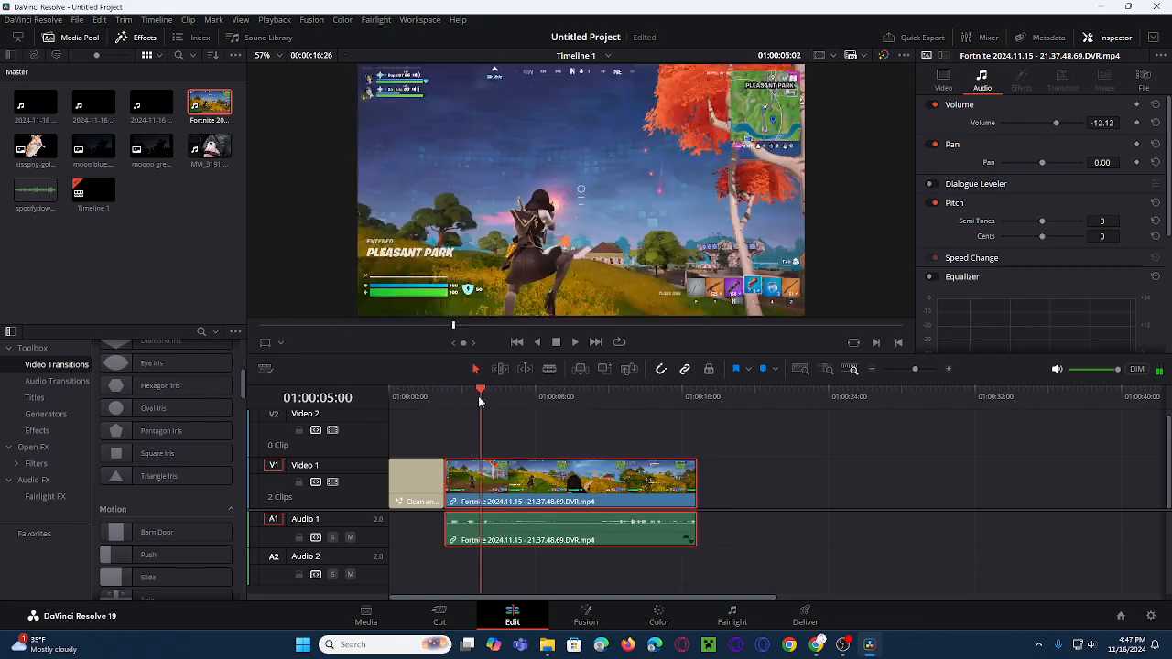
# Lock the Video 1 track and split only the gameplay audio at 01:00:10:21
pyautogui.moveTo(479, 394); pyautogui.dragTo(596, 437)
pyautogui.press('b')
pyautogui.moveTo(594, 395); pyautogui.dragTo(586, 395)
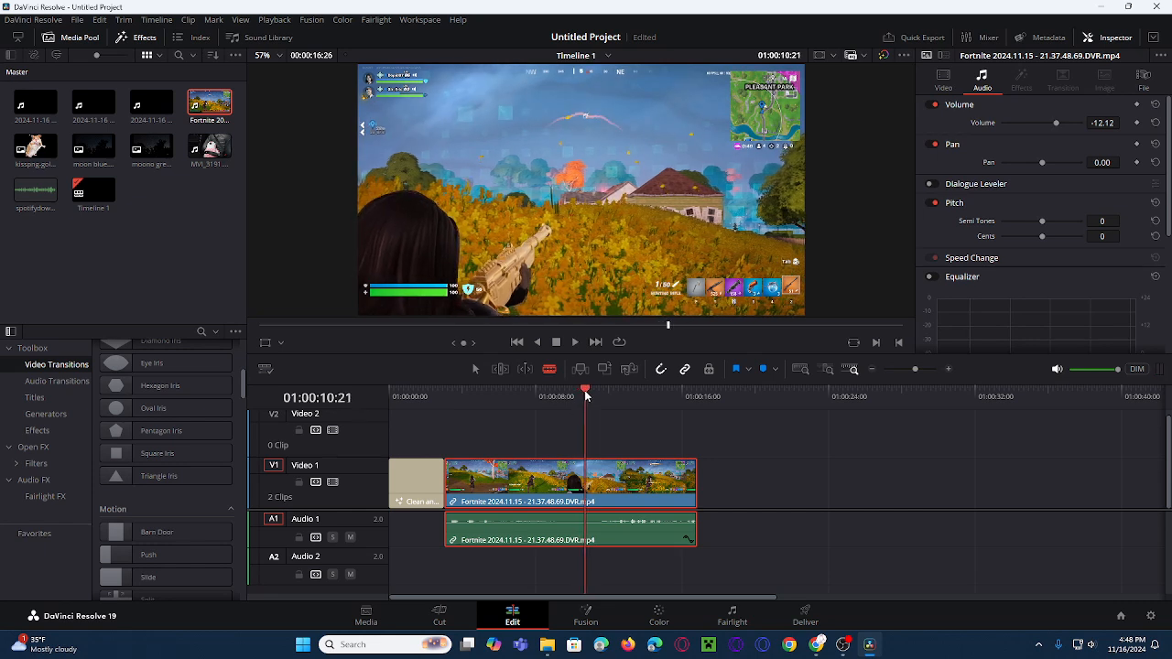
pyautogui.click(299, 481)
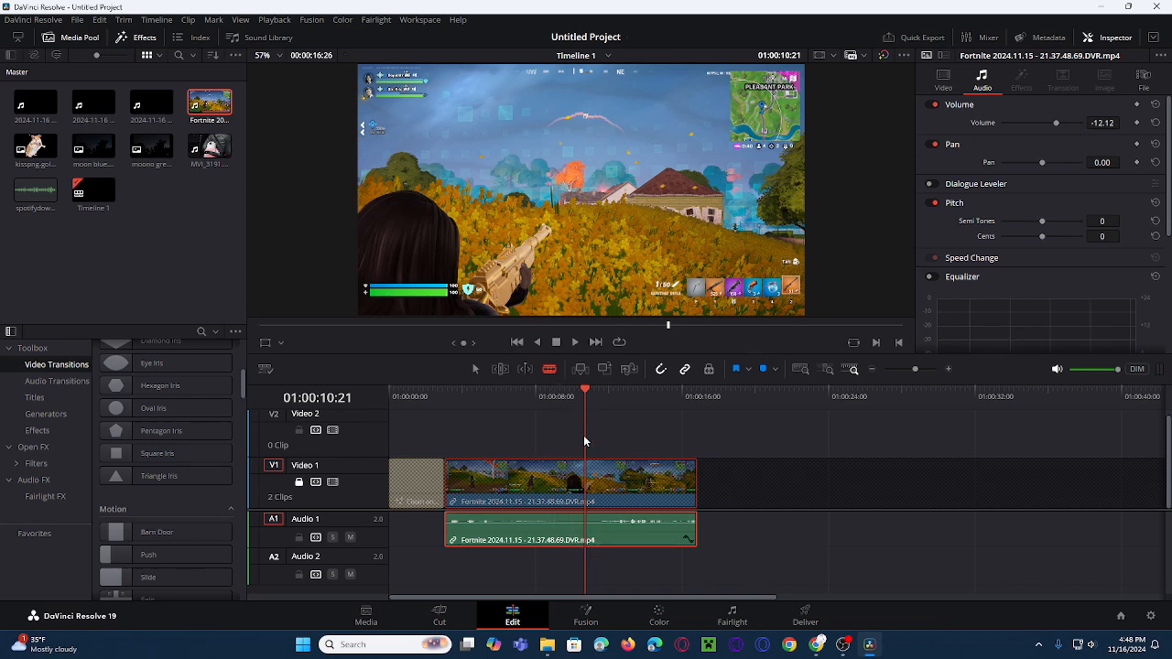
pyautogui.click(584, 533)
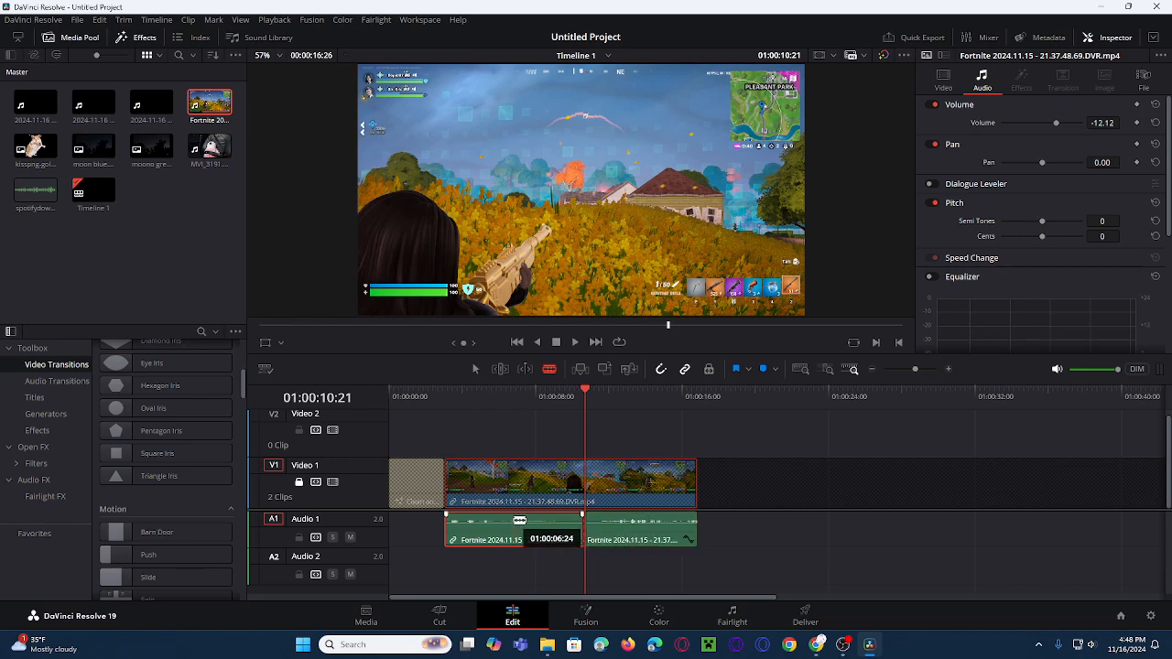
# Delete the gameplay audio before the cut and move the remaining audio so it ends together with the video
pyautogui.press('Delete')
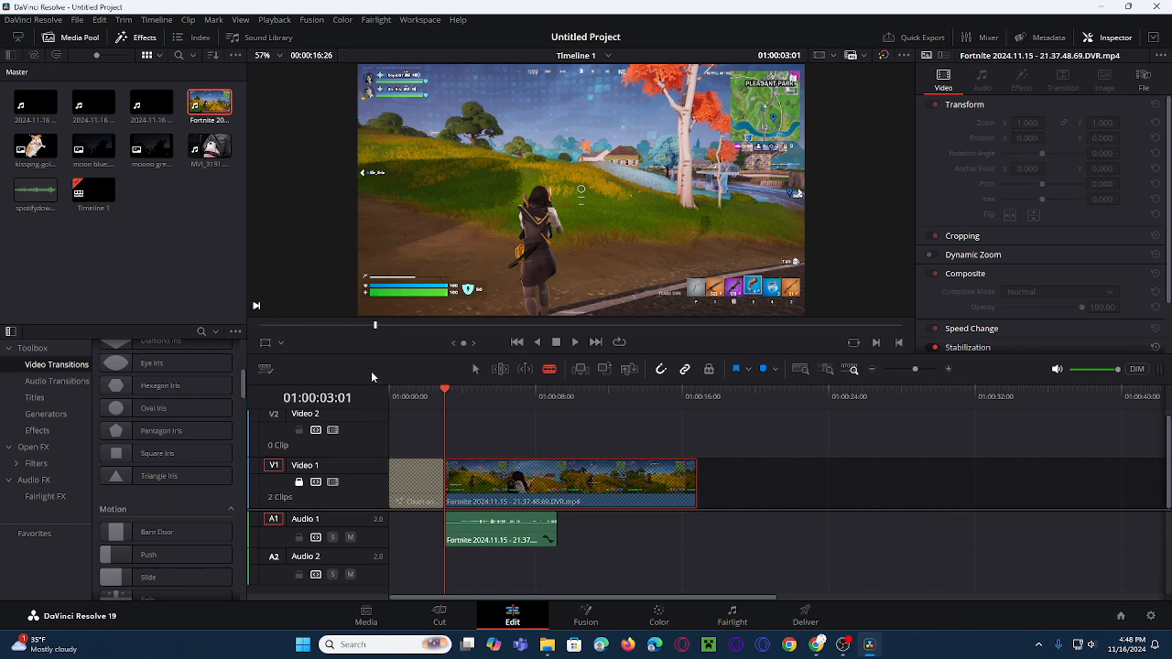
pyautogui.press('a')
pyautogui.moveTo(512, 533); pyautogui.dragTo(651, 534)
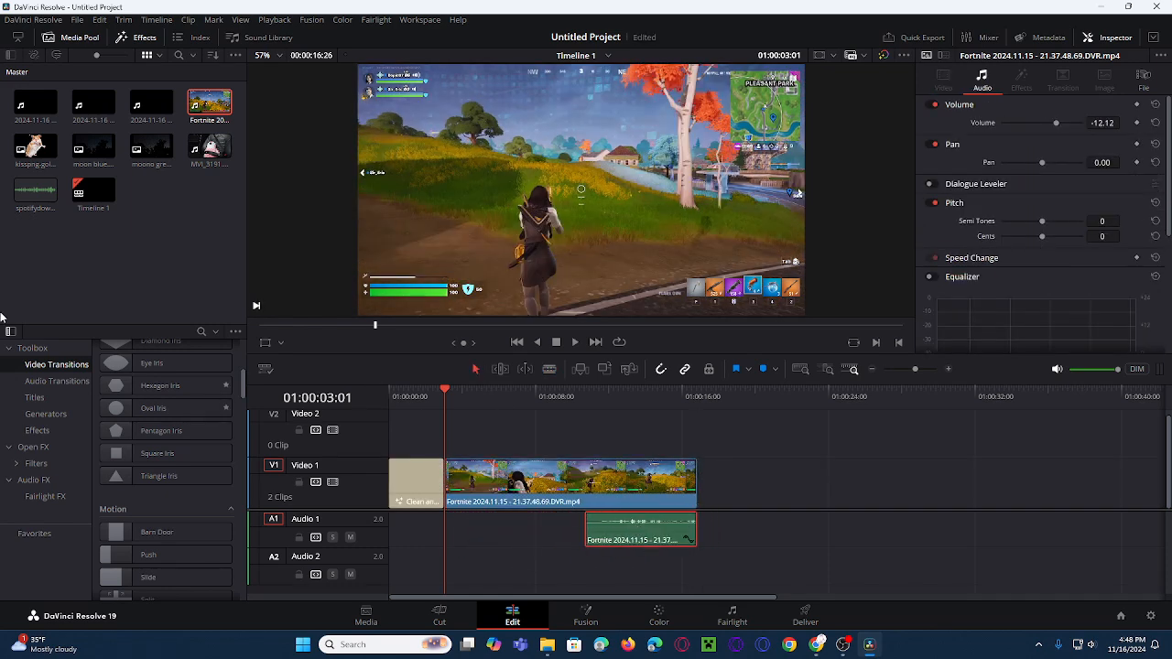
pyautogui.moveTo(424, 399); pyautogui.dragTo(455, 399)
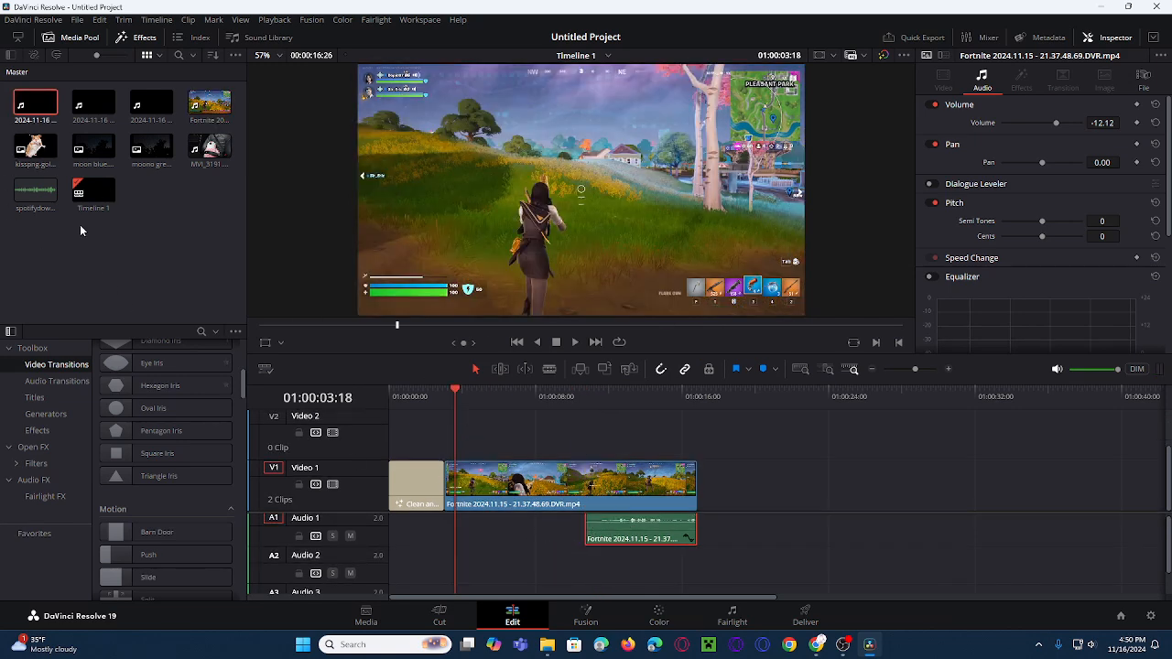
pyautogui.moveTo(35, 106); pyautogui.dragTo(461, 410)
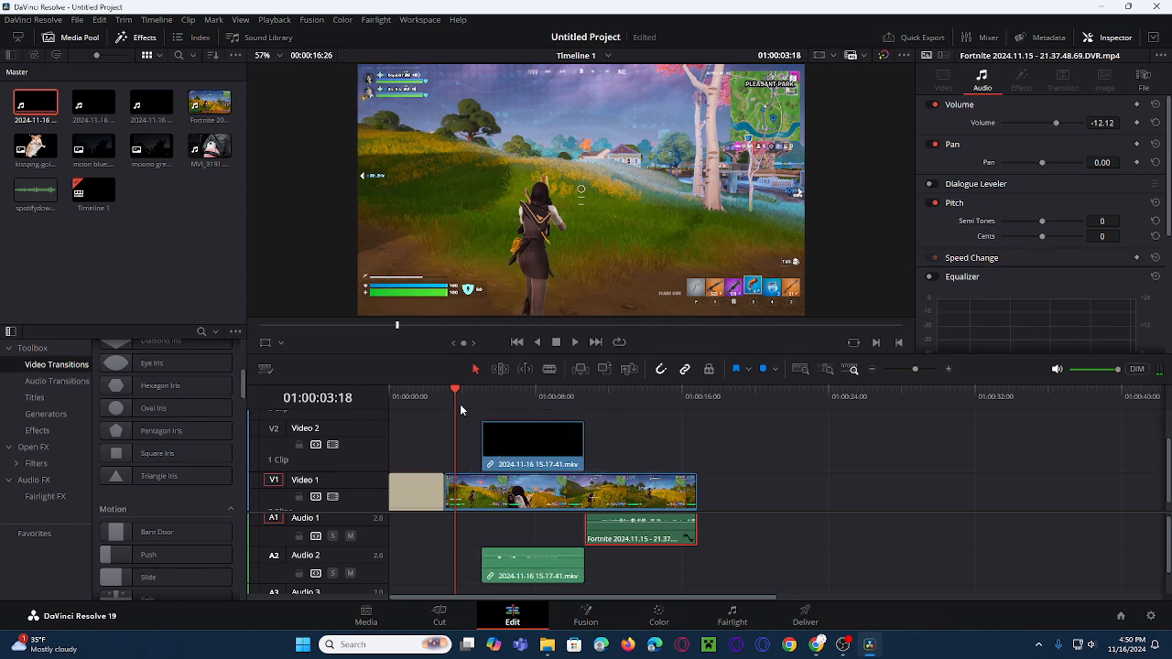
pyautogui.scroll(-1, 707, 509)
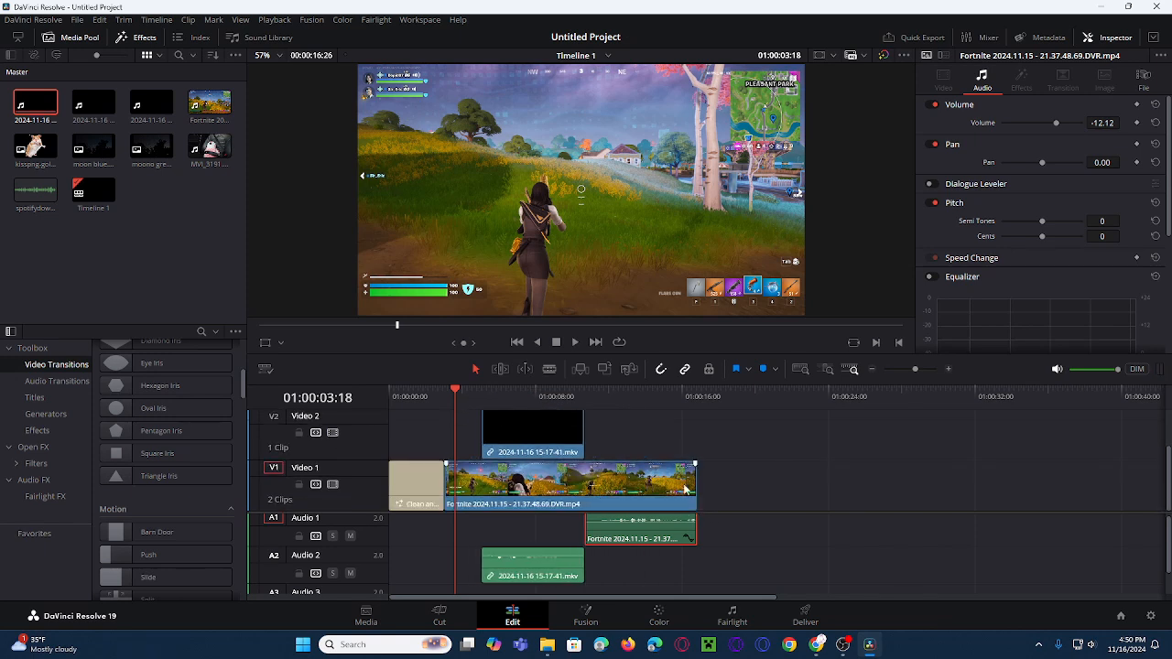
pyautogui.click(389, 429)
pyautogui.click(299, 573)
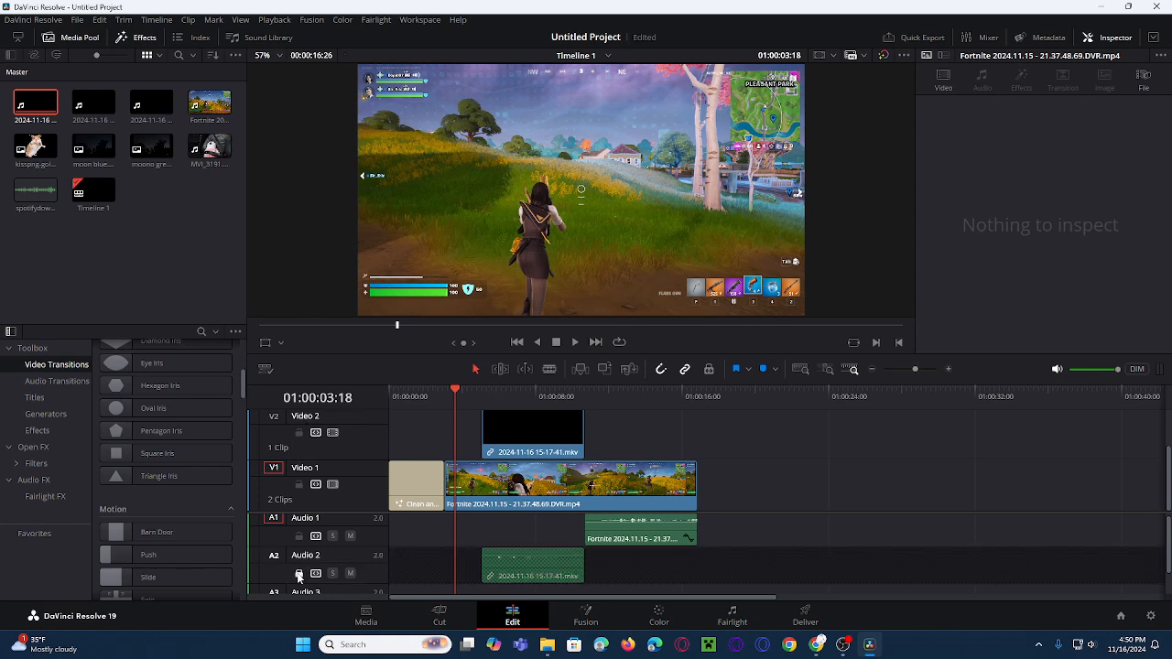
pyautogui.click(298, 536)
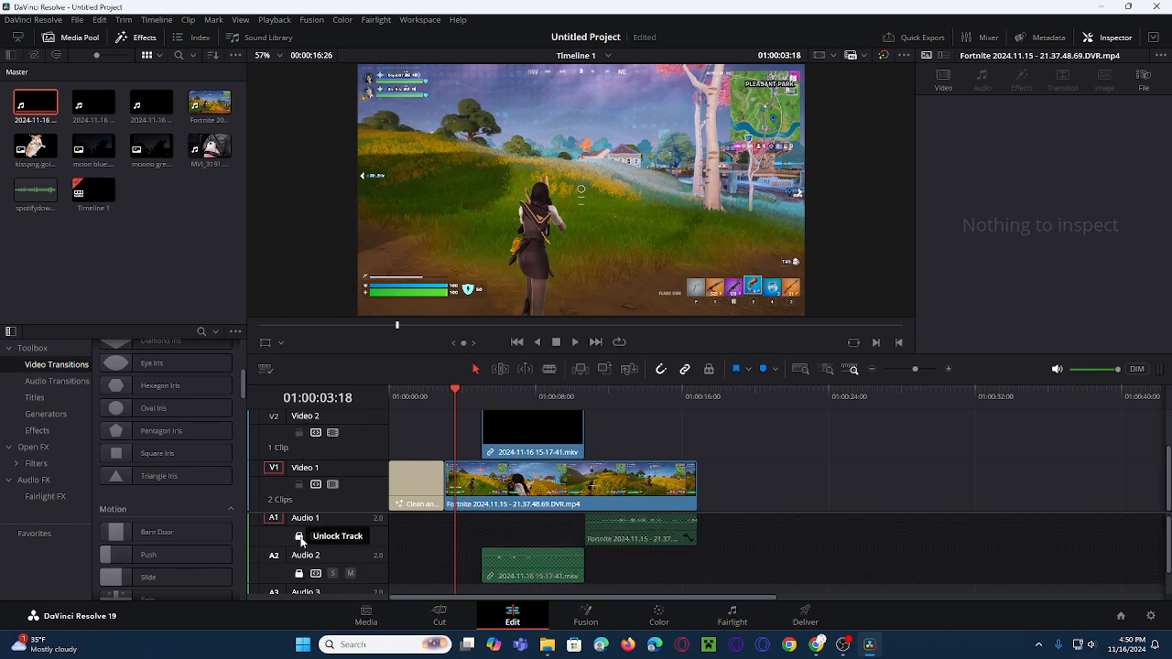
pyautogui.click(298, 484)
pyautogui.click(553, 443)
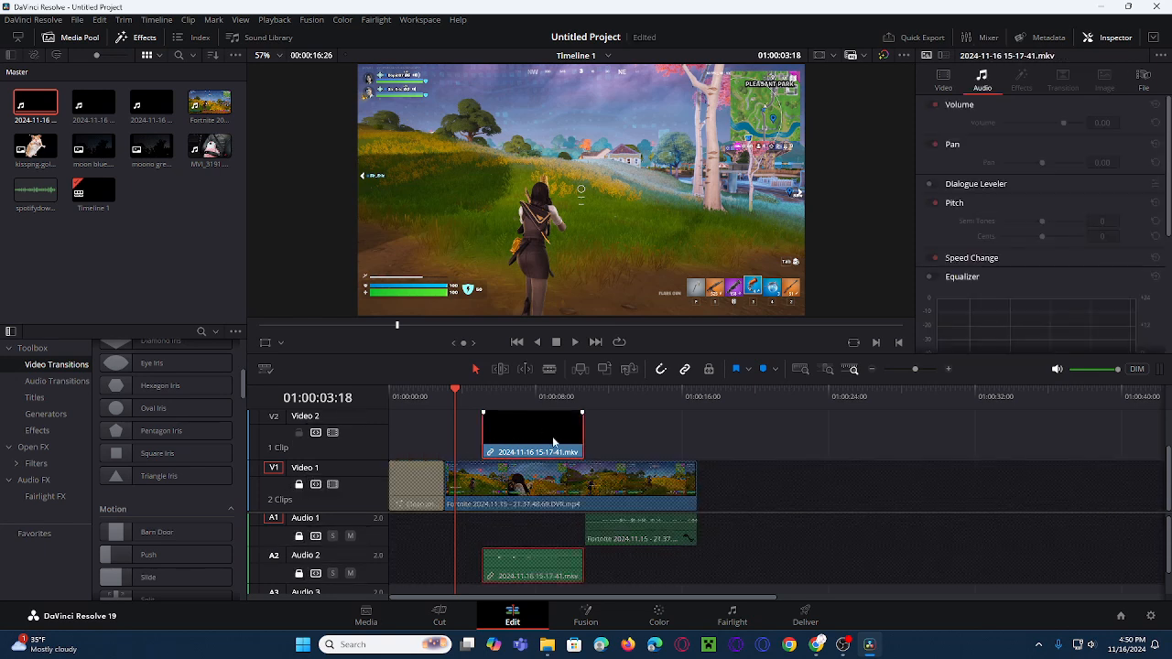
pyautogui.press('Delete')
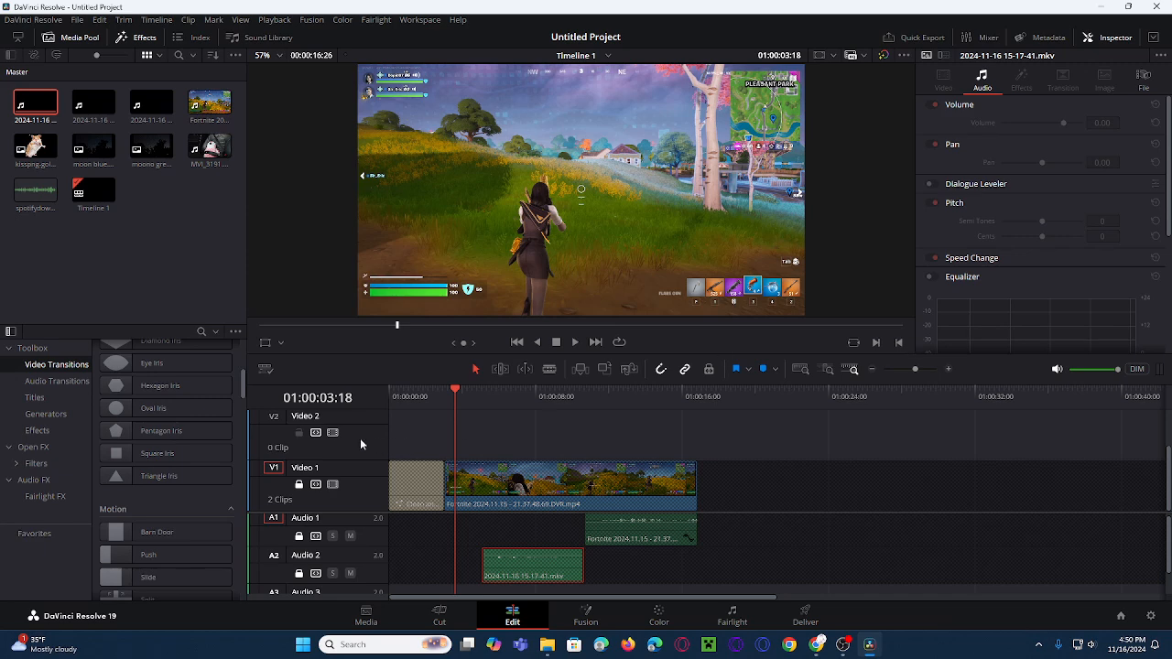
# Unlock Video 1, Audio 1 and Audio 2, and move the recorded audio onto Audio 1 directly before the gameplay audio
pyautogui.click(298, 484)
pyautogui.click(298, 535)
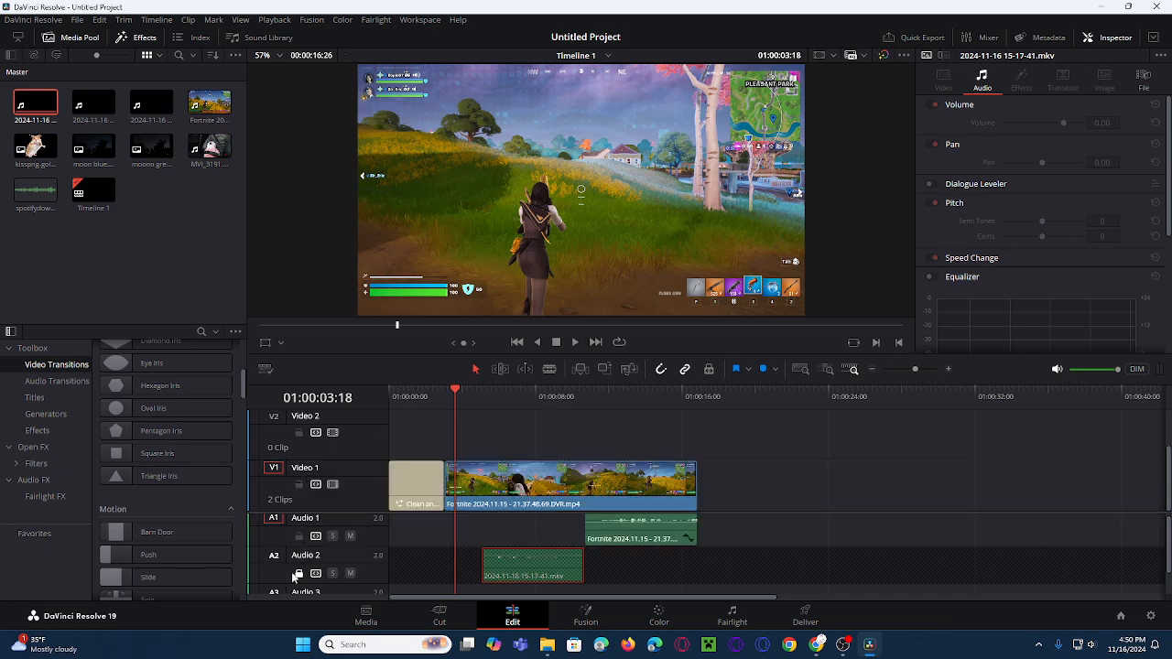
pyautogui.click(299, 573)
pyautogui.moveTo(494, 565); pyautogui.dragTo(490, 531)
# Trim the gameplay video's start to match the recorded audio's start, and move the video and both audio clips against the title
pyautogui.click(491, 395)
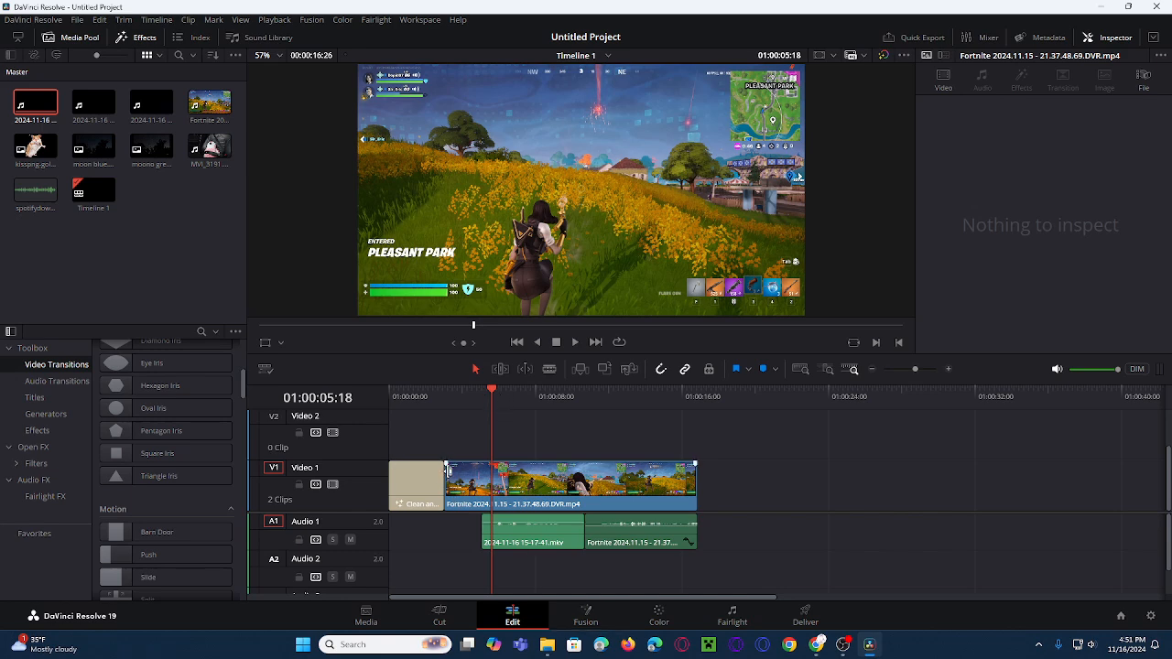
pyautogui.moveTo(449, 474); pyautogui.dragTo(482, 481)
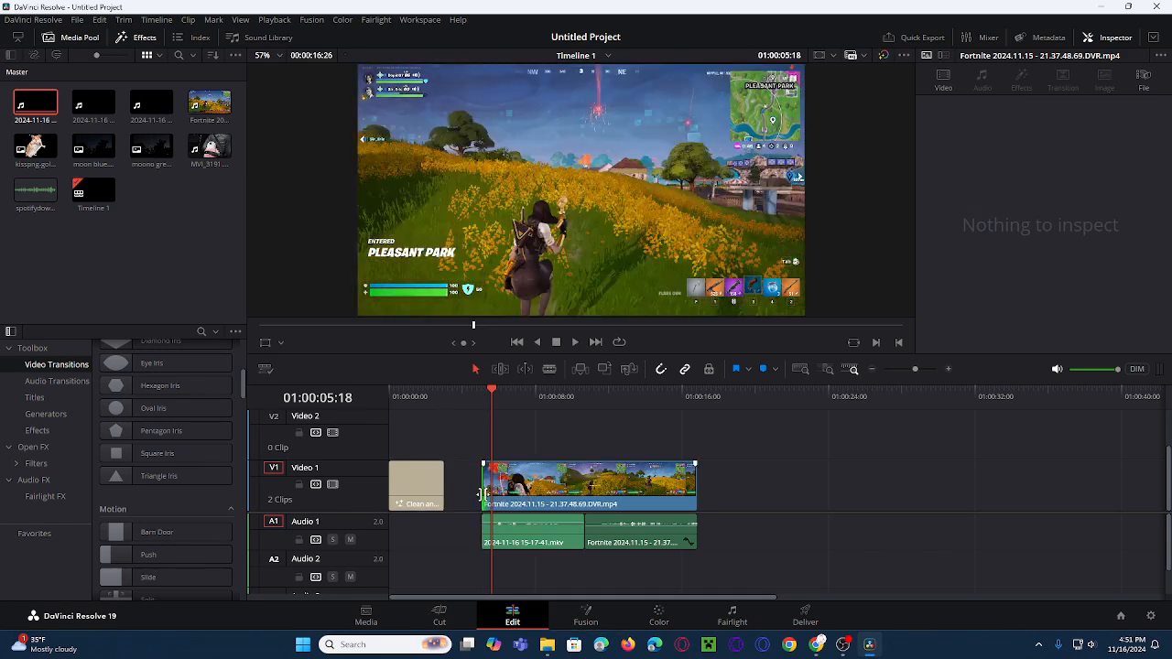
pyautogui.moveTo(610, 573); pyautogui.dragTo(540, 483)
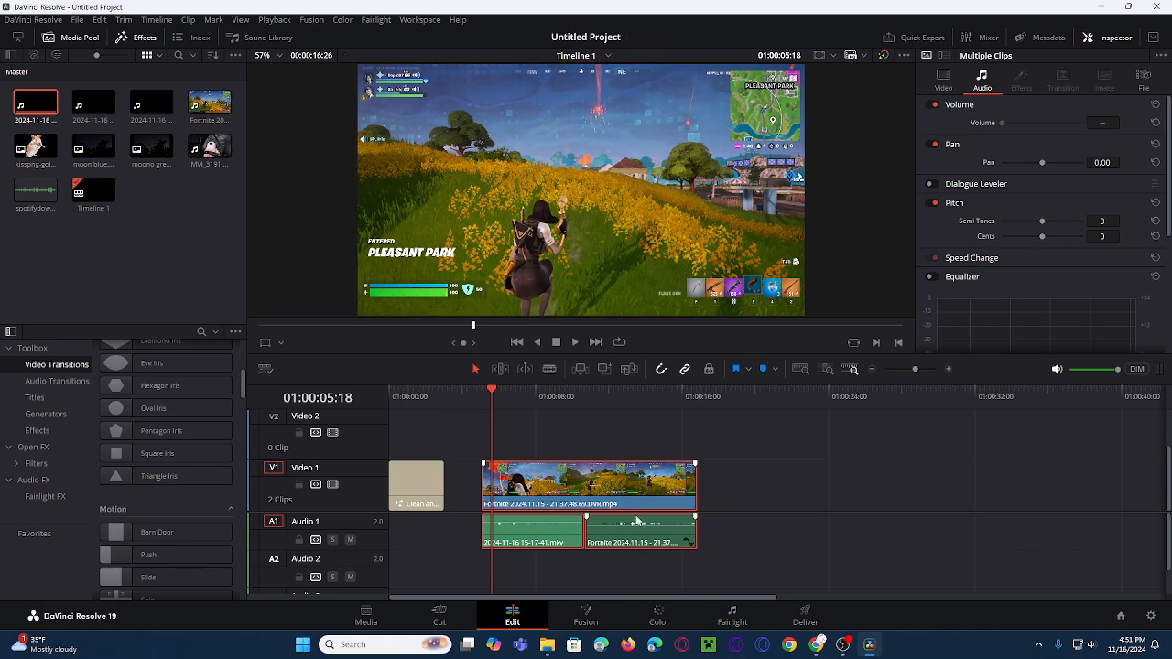
pyautogui.moveTo(639, 492); pyautogui.dragTo(603, 490)
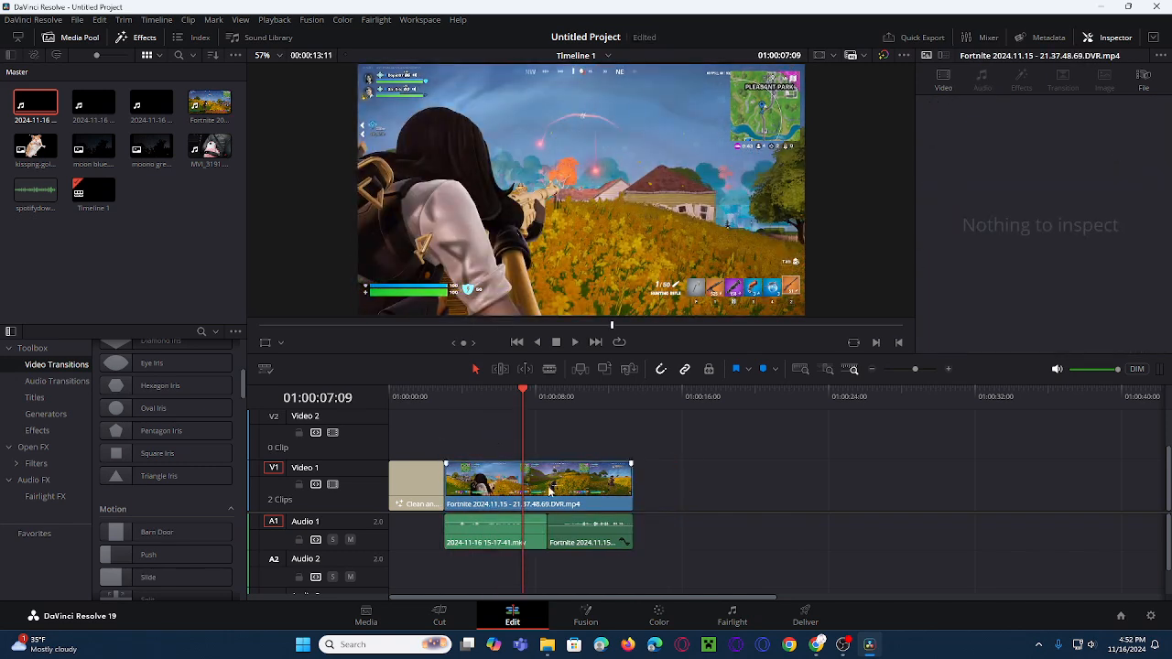
# Split the gameplay video at 01:00:08:20 and apply the Camera Shake filter to the part before the cut
pyautogui.moveTo(524, 395); pyautogui.dragTo(548, 399)
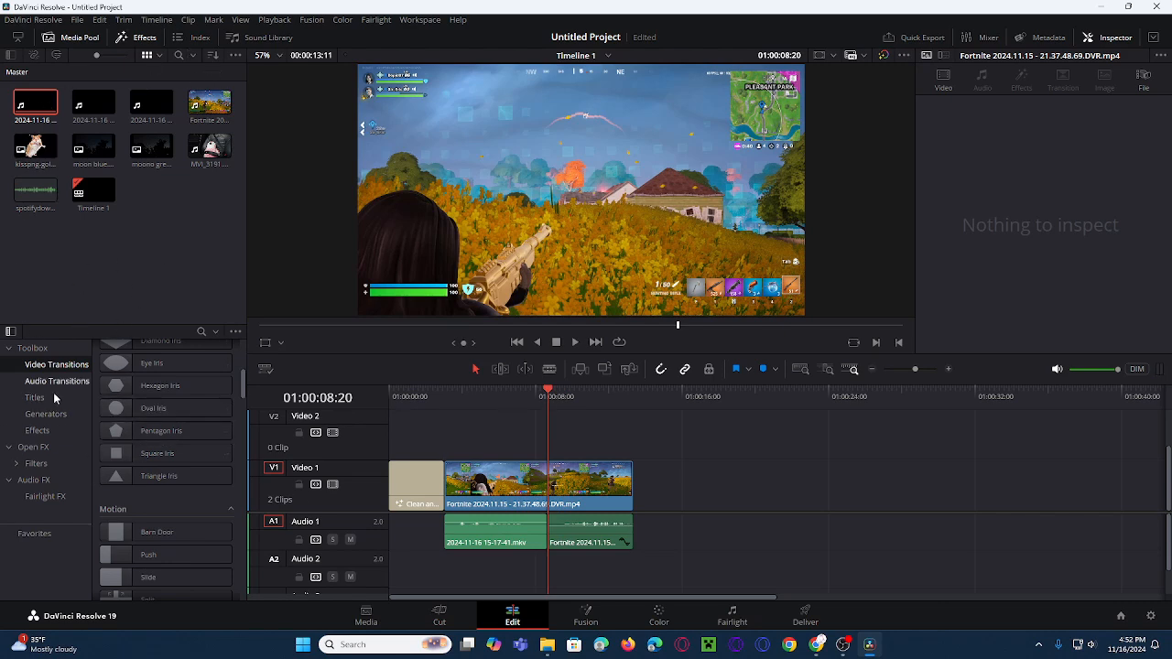
pyautogui.click(549, 485)
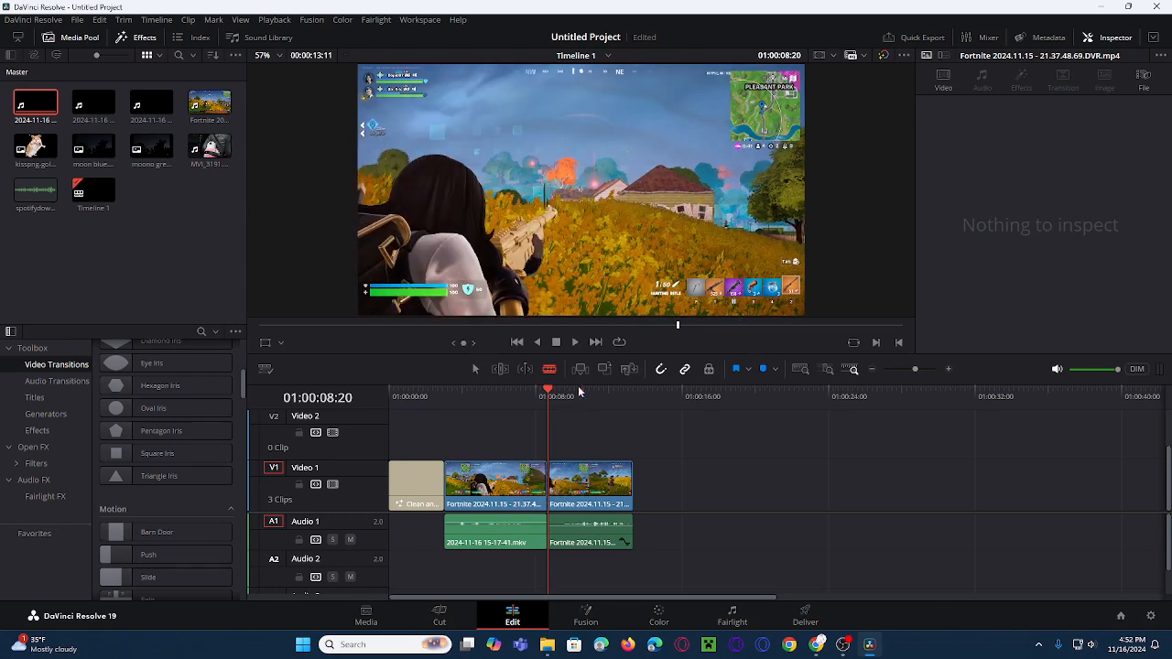
pyautogui.click(487, 494)
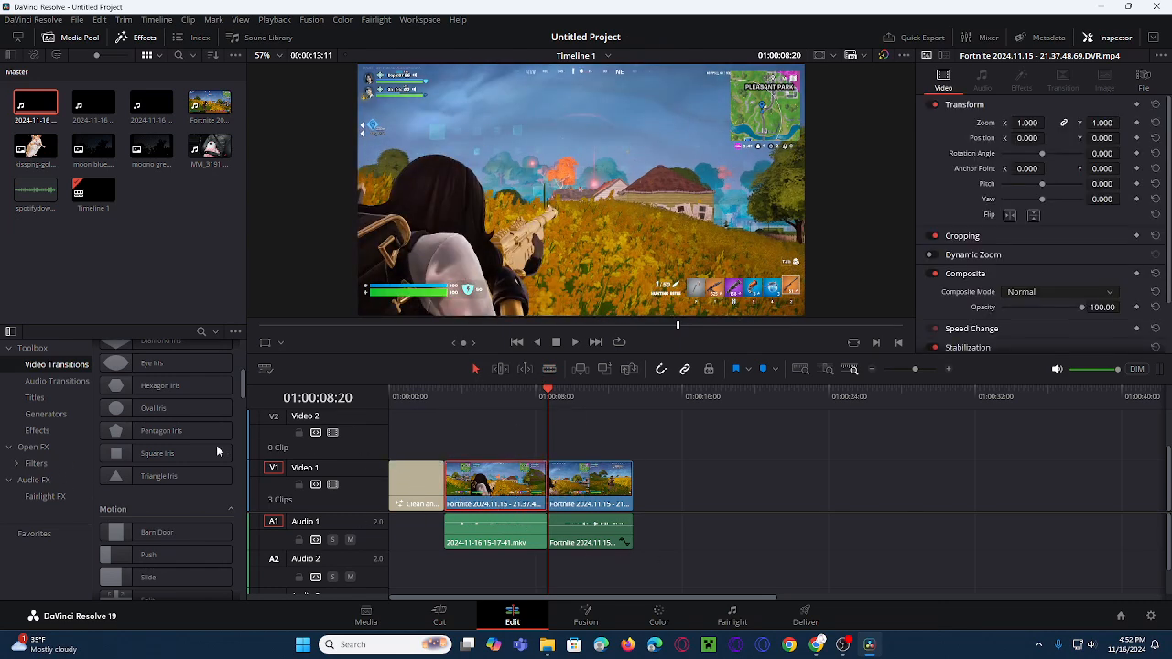
pyautogui.click(36, 431)
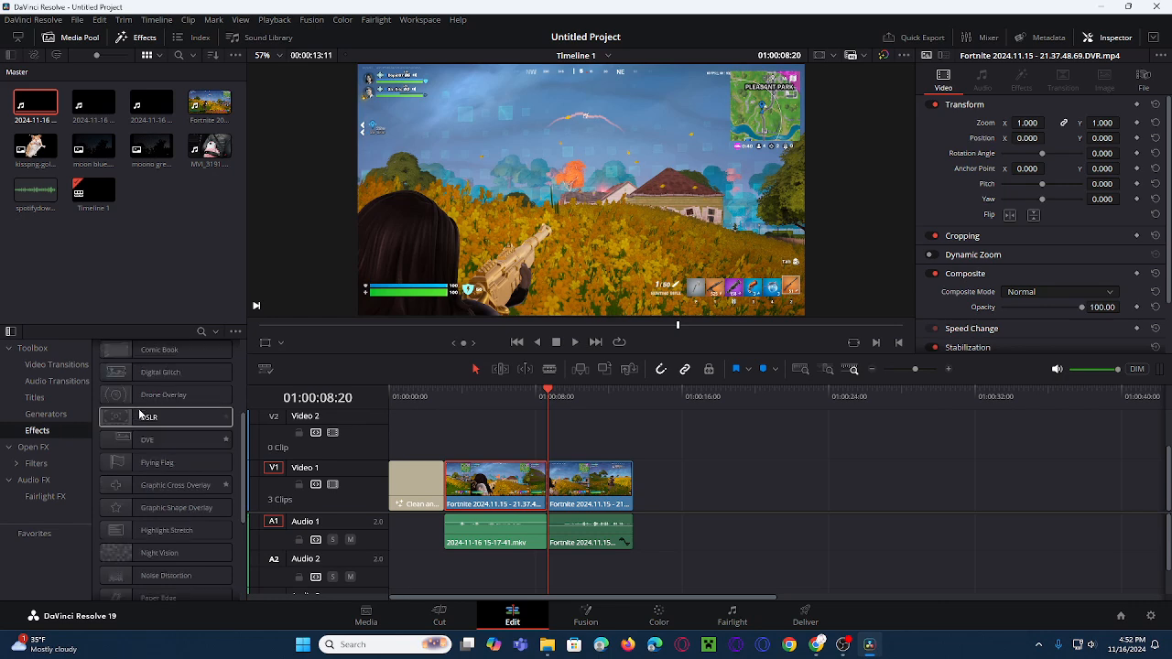
pyautogui.scroll(1, 149, 405)
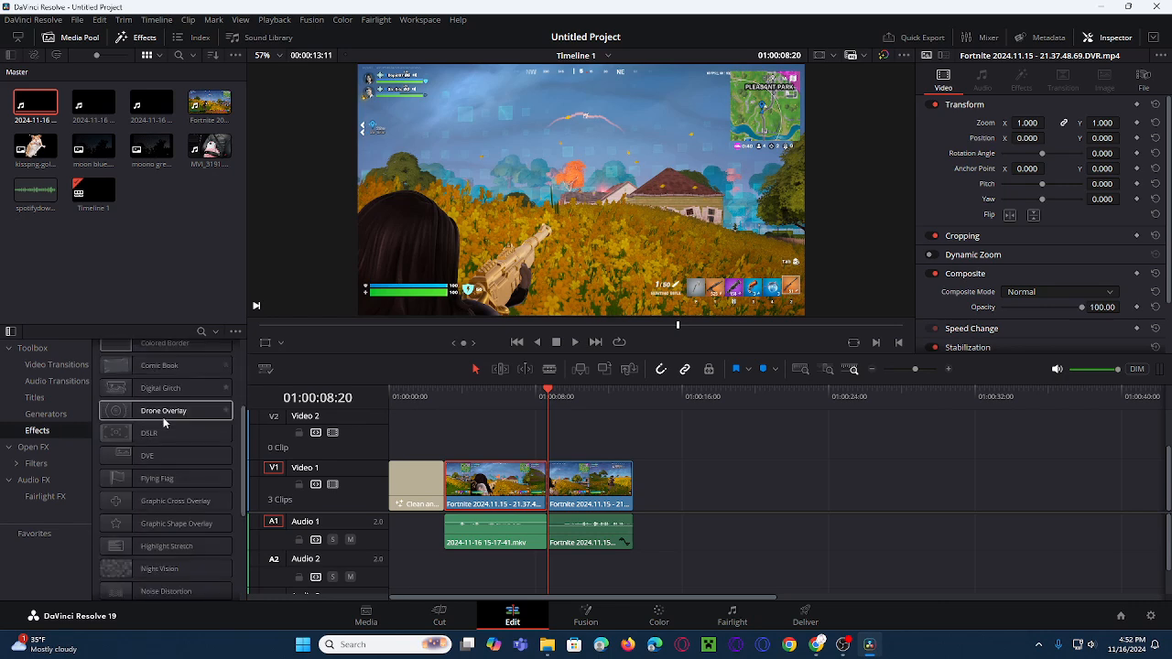
pyautogui.scroll(-3, 155, 371)
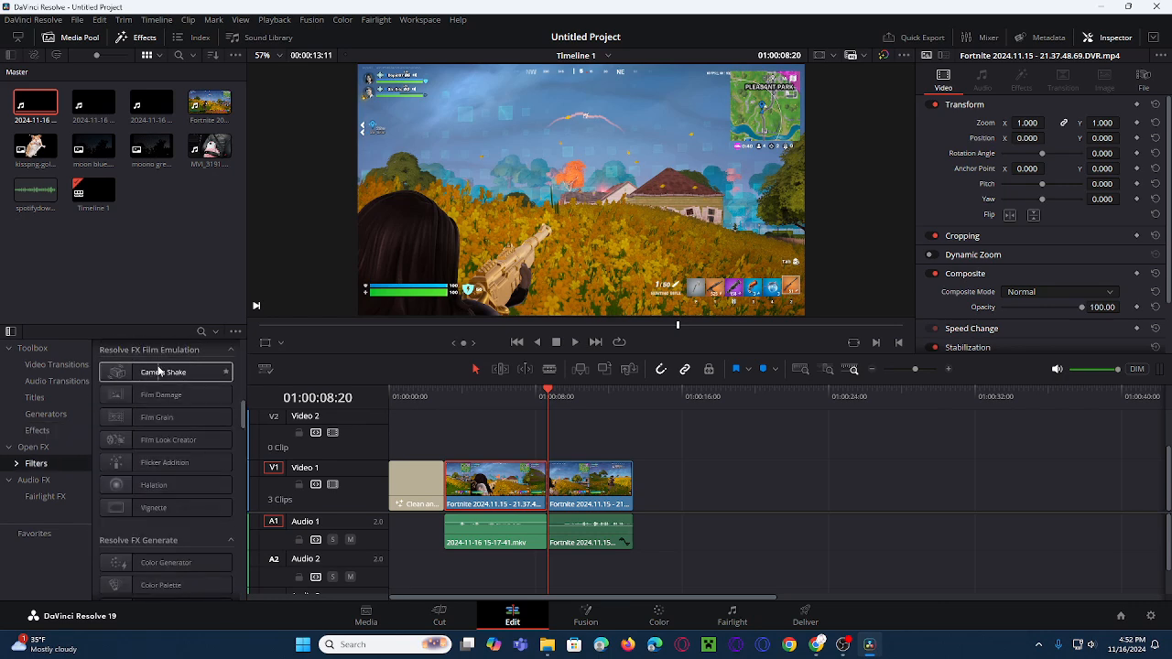
pyautogui.scroll(1, 158, 377)
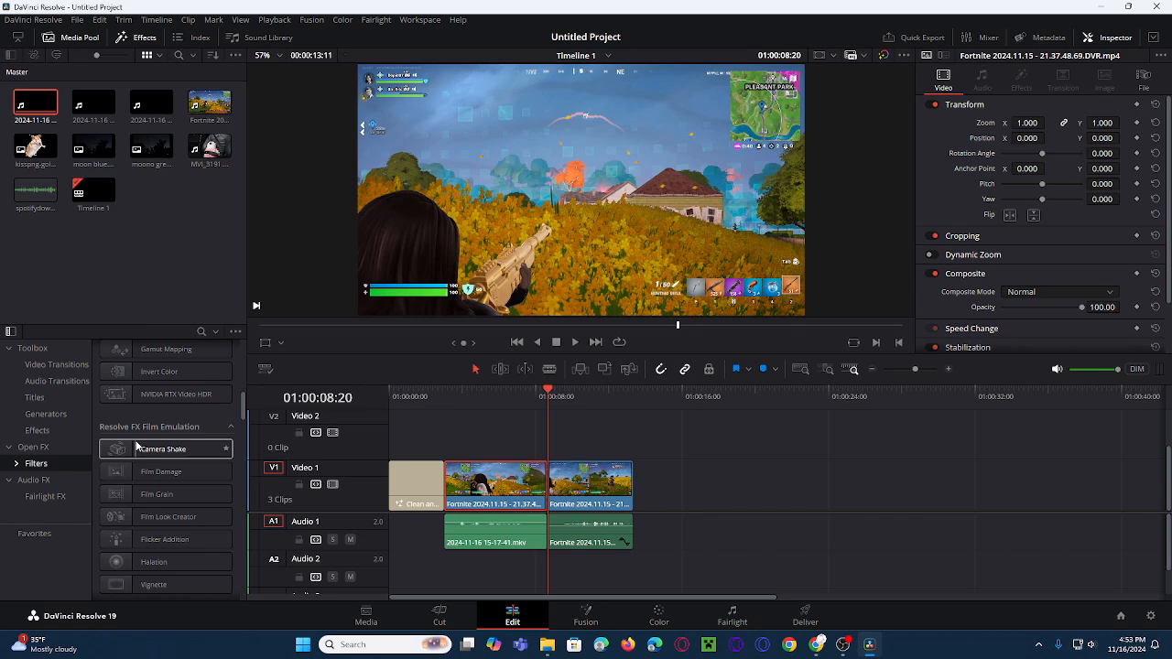
pyautogui.moveTo(153, 447); pyautogui.dragTo(491, 484)
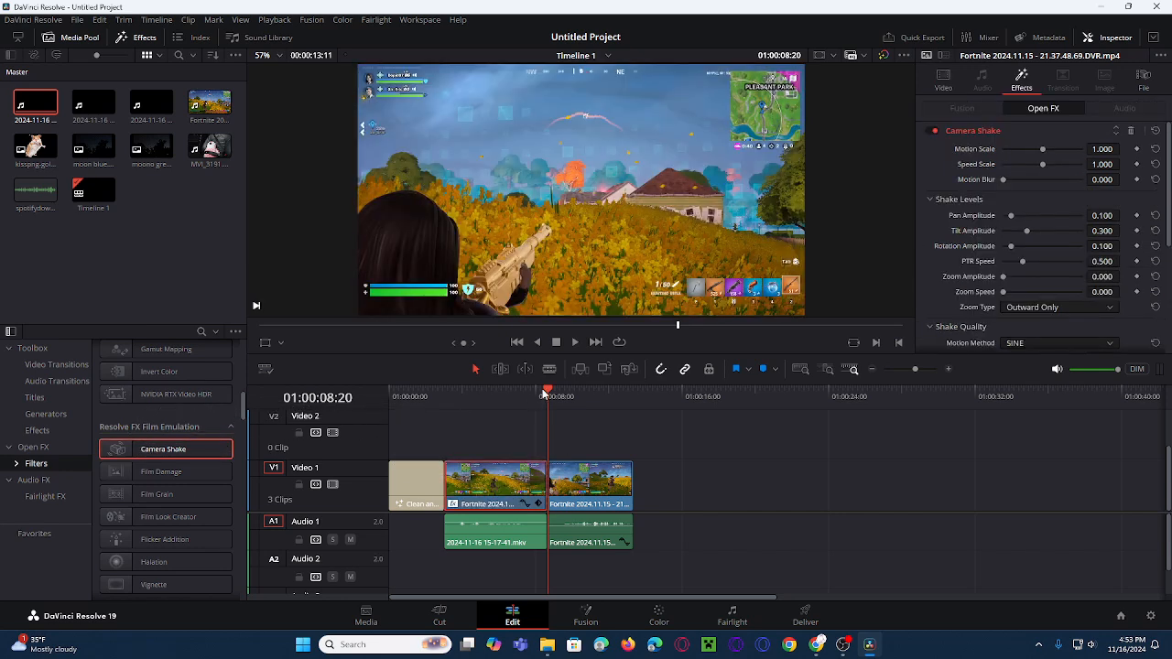
# Play back the section after the first cut and split the gameplay video and its audio at 01:00:09:18
pyautogui.moveTo(544, 393); pyautogui.dragTo(555, 344)
pyautogui.click(574, 341)
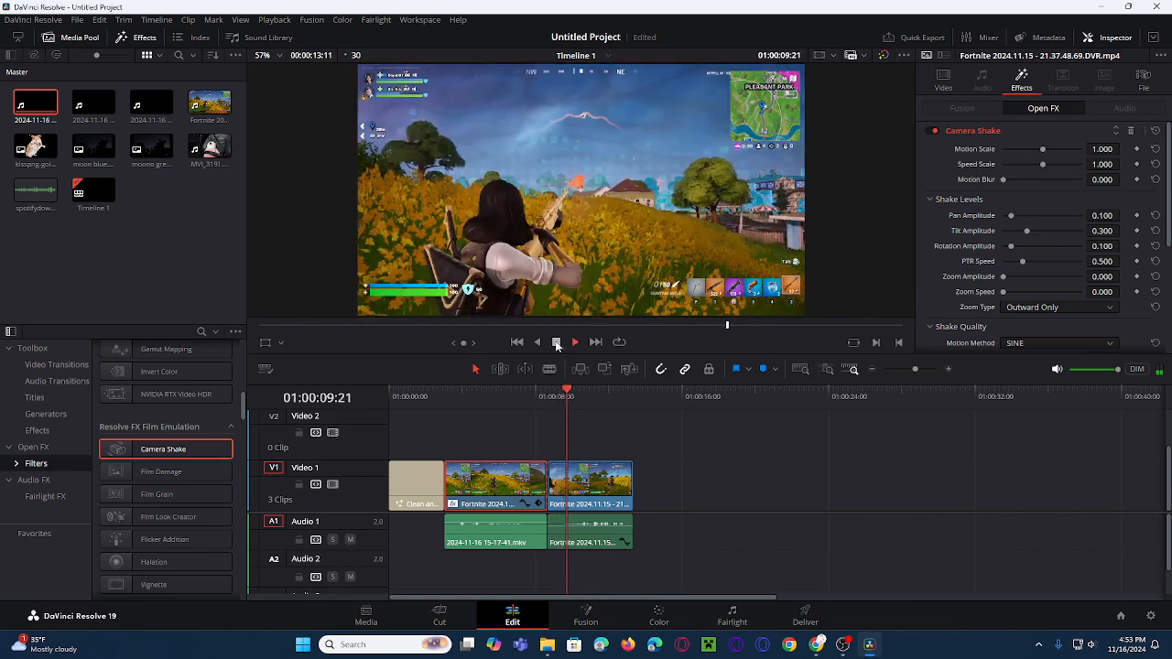
pyautogui.click(556, 343)
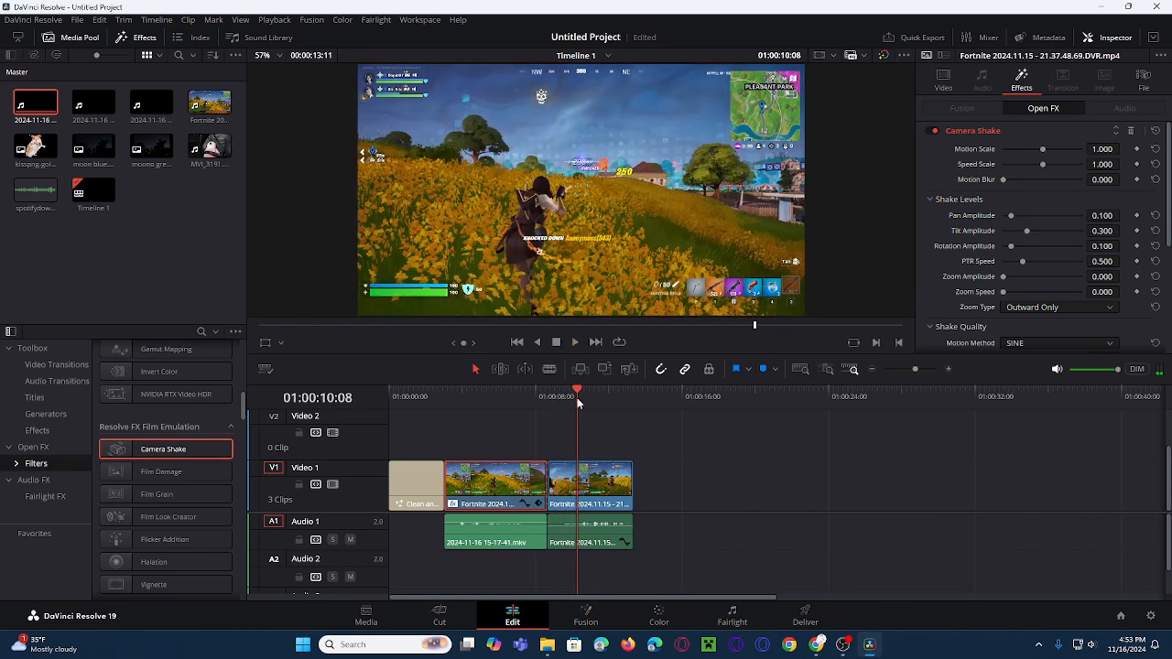
pyautogui.moveTo(577, 393); pyautogui.dragTo(565, 396)
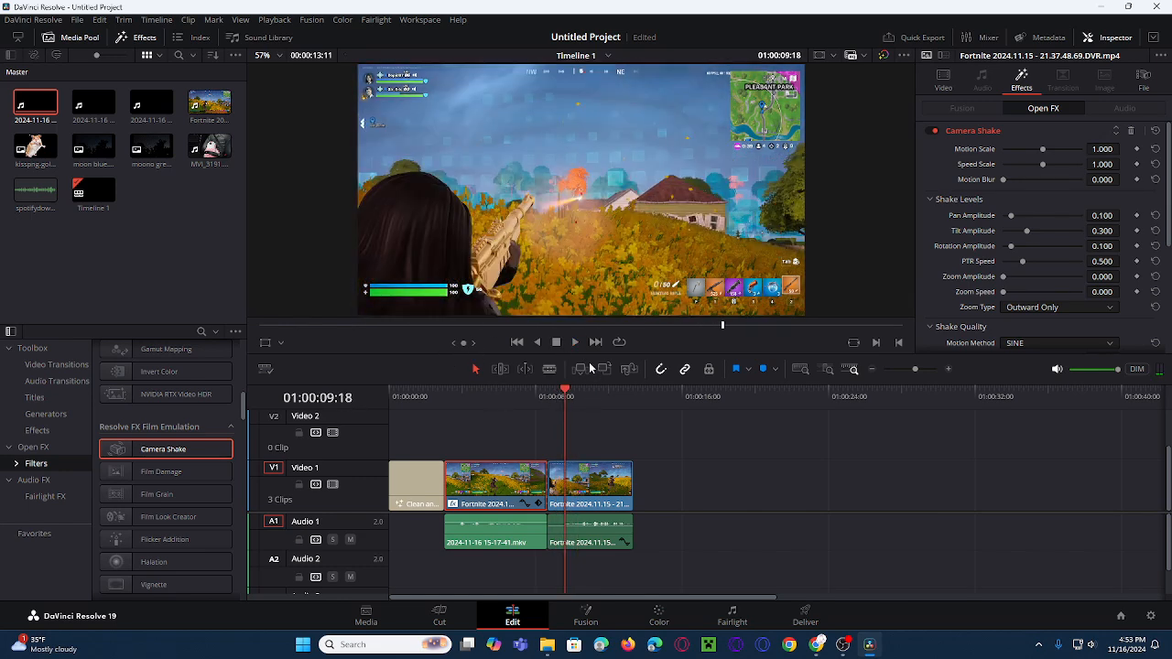
pyautogui.click(565, 485)
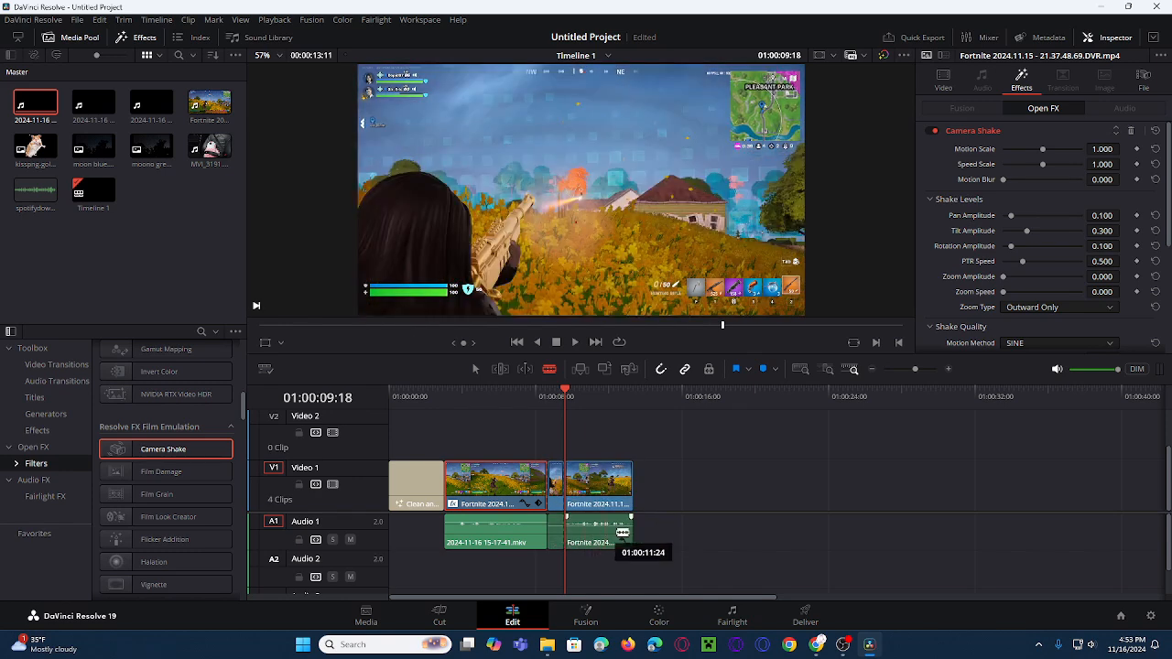
pyautogui.click(473, 370)
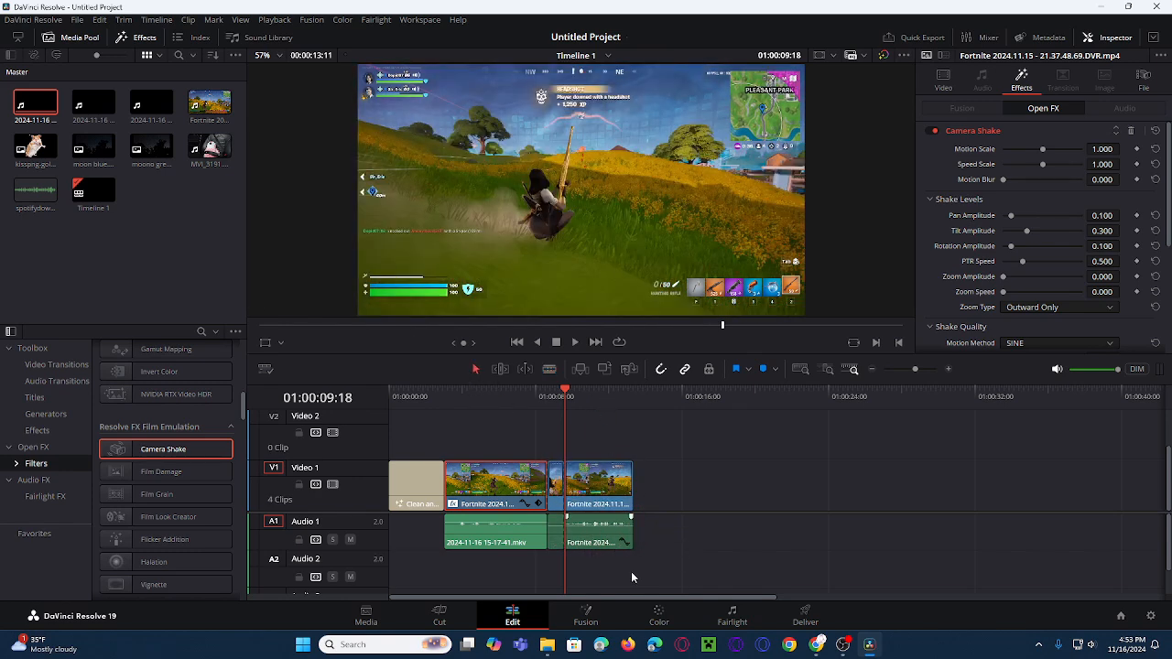
# Move the last gameplay piece about 23 frames later, and shift all clips after the title to start at about 01:00:17
pyautogui.click(609, 496)
pyautogui.moveTo(609, 495); pyautogui.dragTo(617, 495)
pyautogui.moveTo(565, 387); pyautogui.dragTo(526, 392)
pyautogui.press('space')
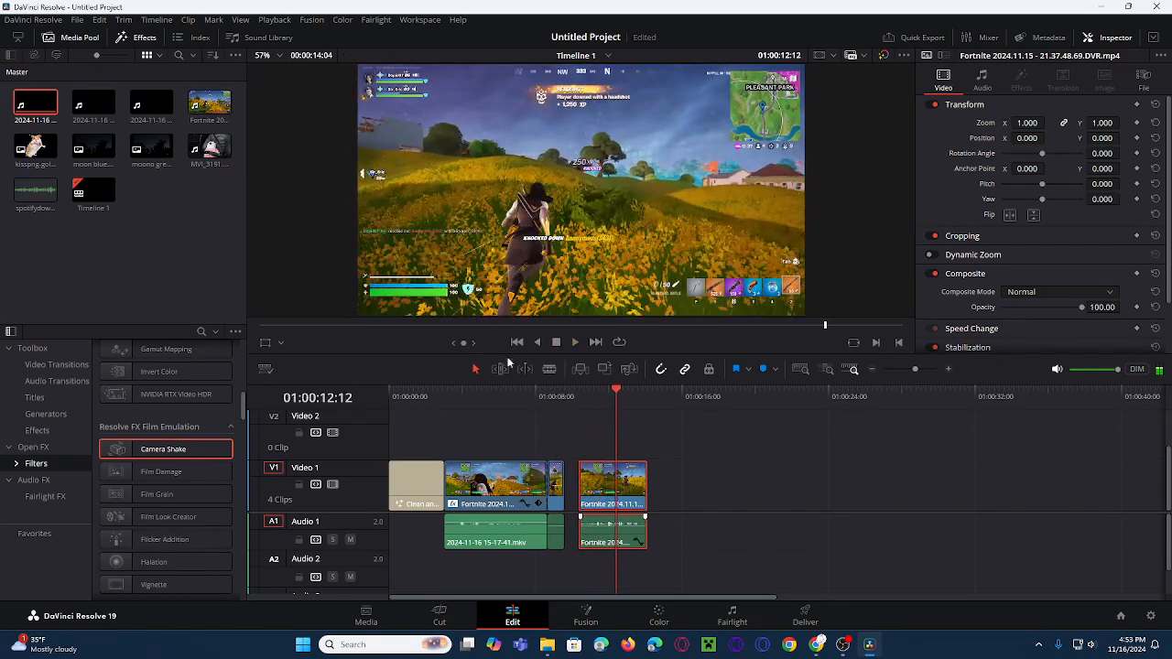
pyautogui.click(448, 403)
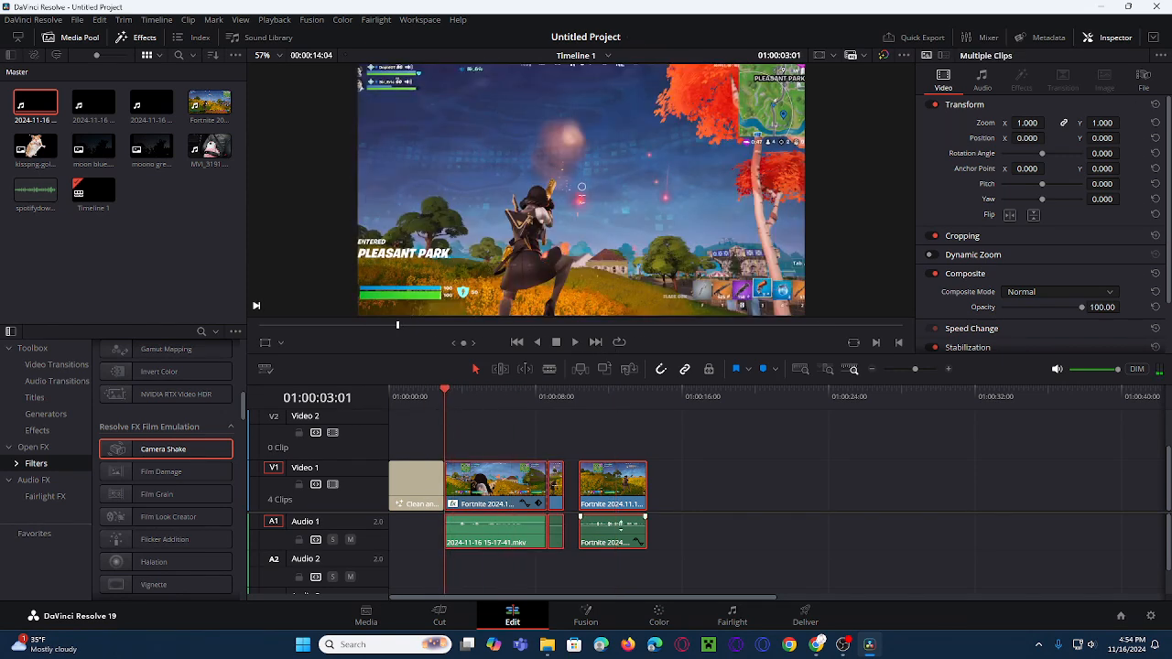
pyautogui.moveTo(513, 499); pyautogui.dragTo(771, 499)
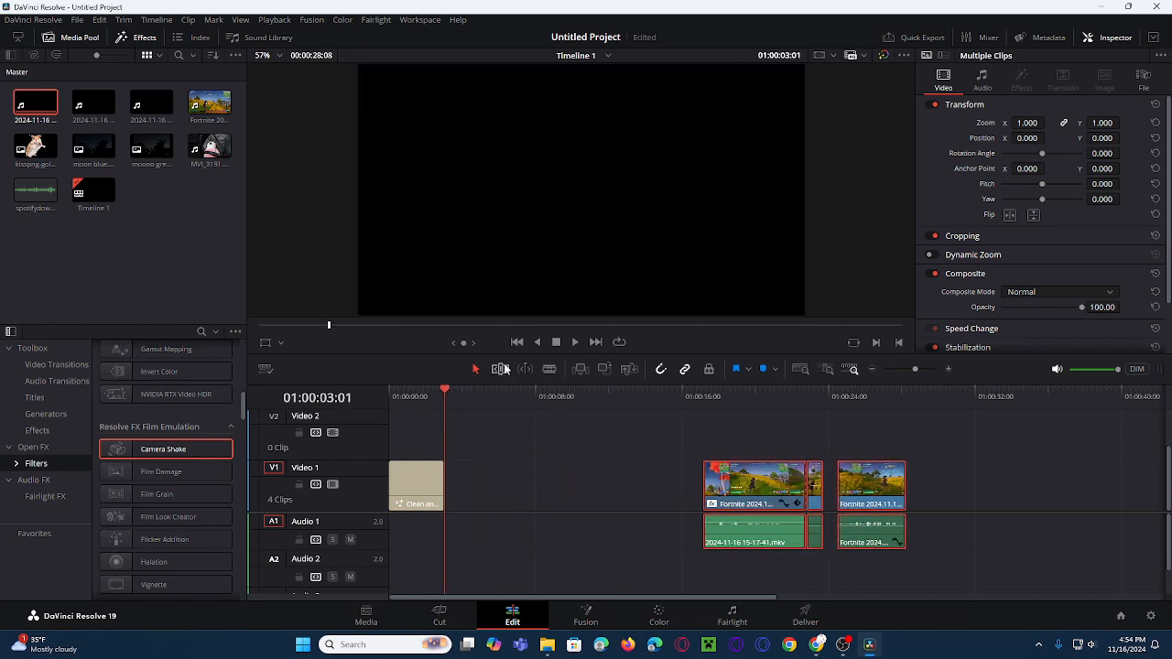
# Place MVI_3191.MOV on Video 2 and Audio 2 at 01:00:04:03 and lower its audio volume to -15.91
pyautogui.moveTo(448, 392); pyautogui.dragTo(416, 416)
pyautogui.moveTo(202, 137); pyautogui.dragTo(464, 446)
pyautogui.scroll(-1, 478, 445)
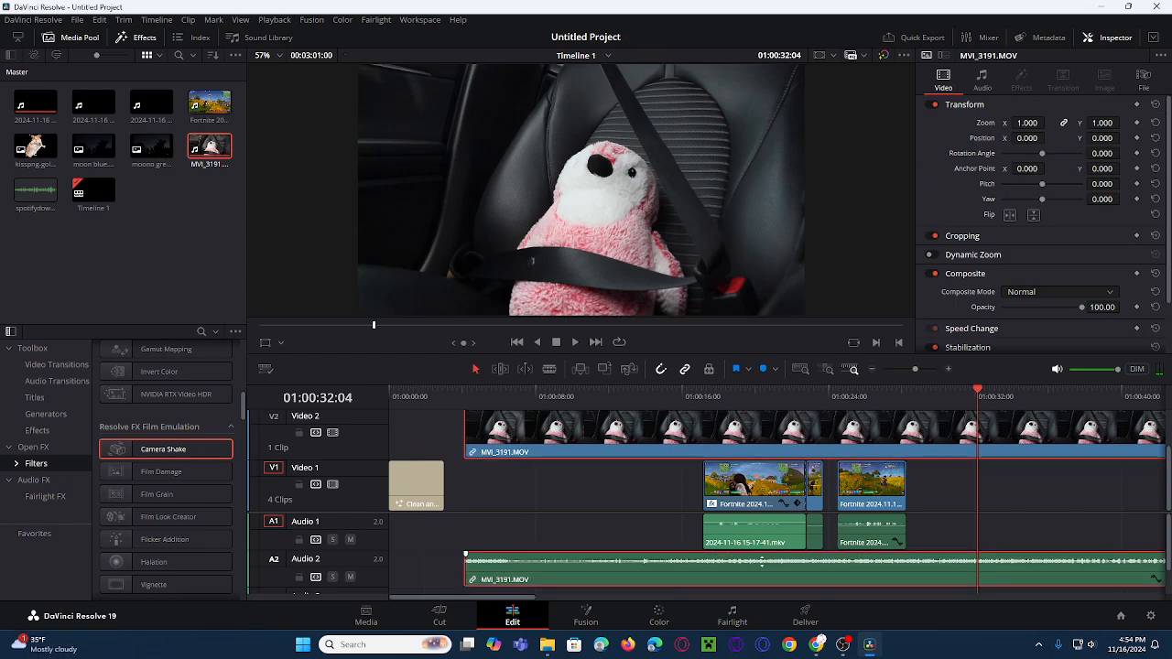
pyautogui.moveTo(753, 563); pyautogui.dragTo(761, 562)
# Keep only MVI_3191.MOV's section from 01:00:35:22 to about 01:00:48 and move it onto Video 1 directly after the title
pyautogui.moveTo(977, 394); pyautogui.dragTo(567, 395)
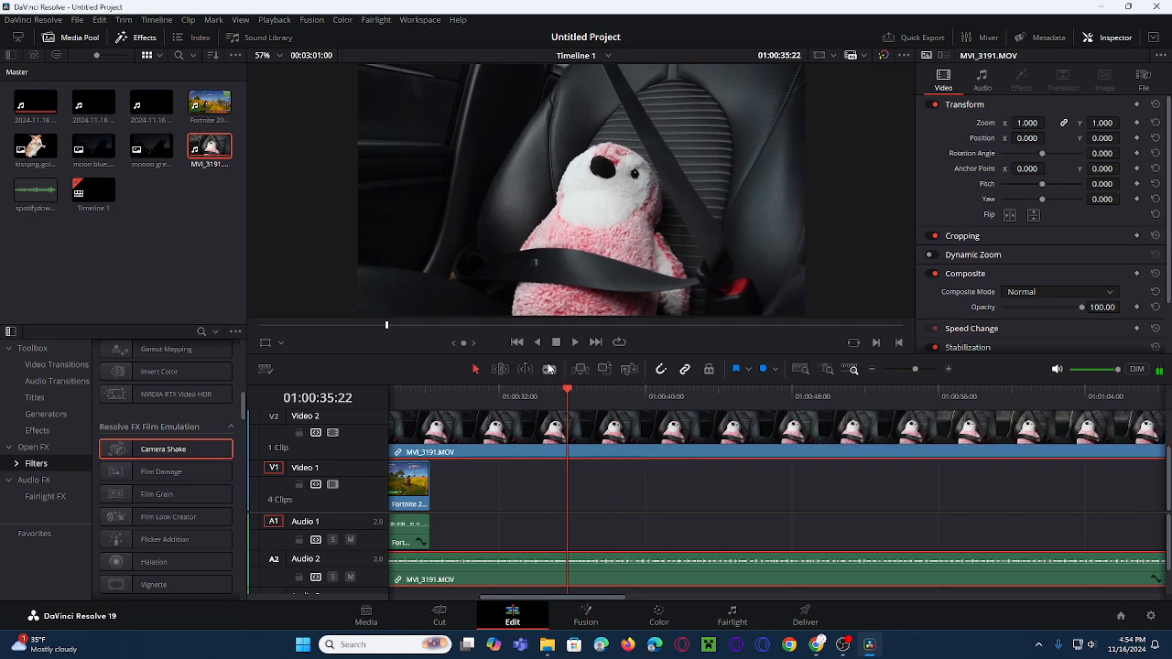
pyautogui.hotkey('ctrl', 'b')
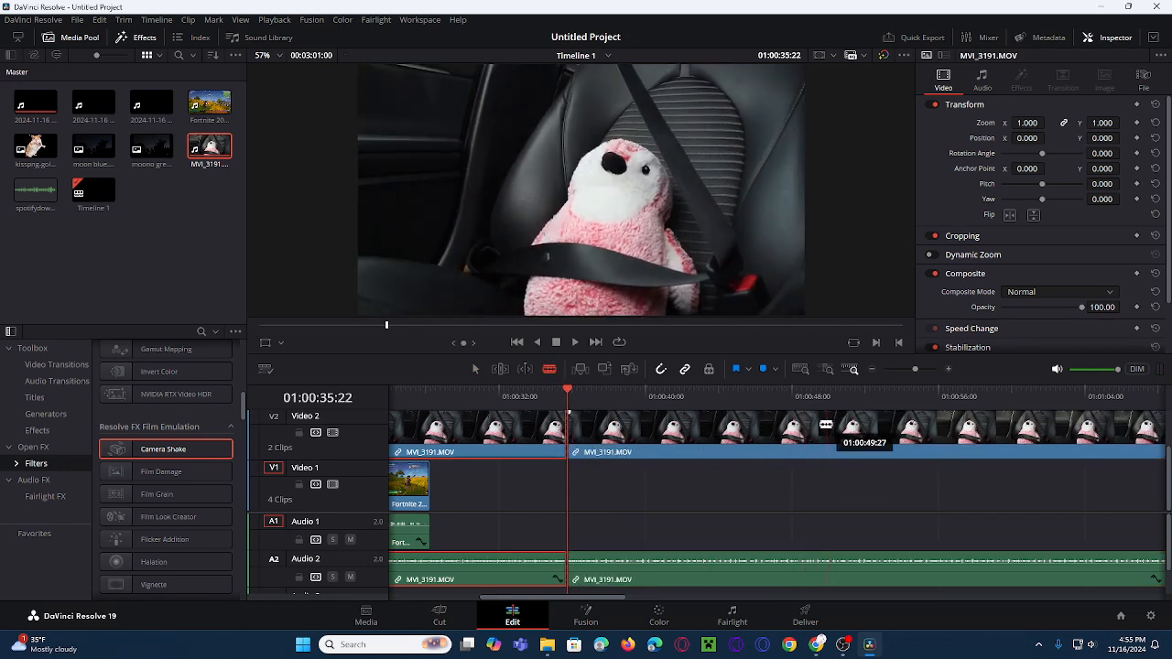
pyautogui.click(793, 432)
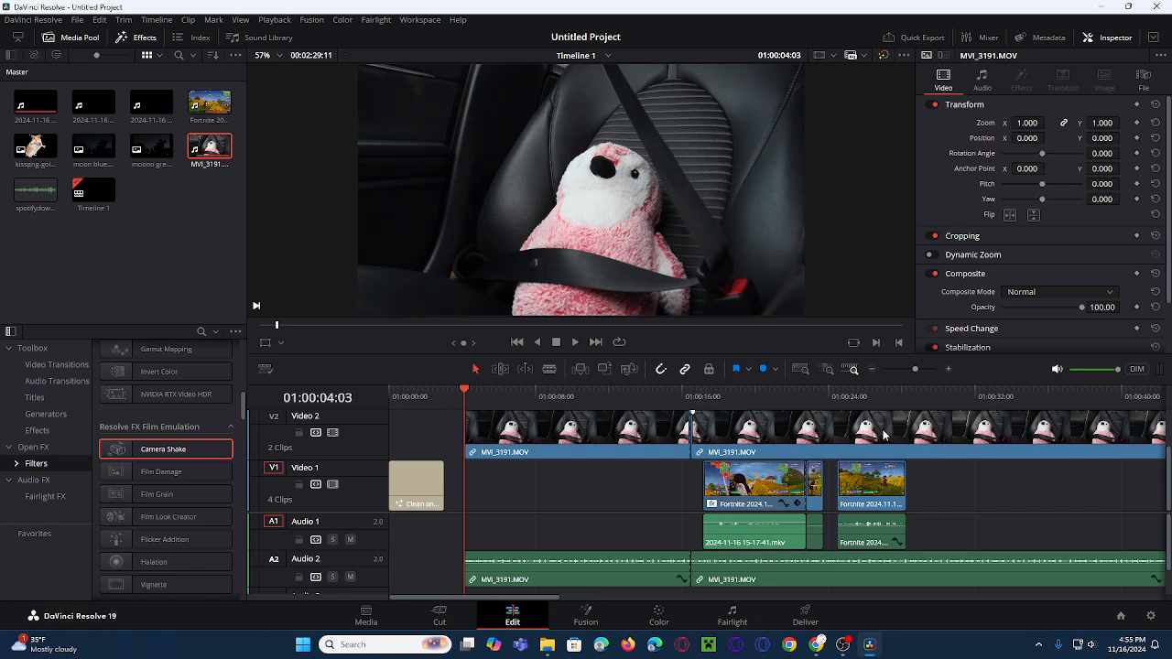
pyautogui.click(884, 433)
pyautogui.press('Delete')
pyautogui.moveTo(520, 456); pyautogui.dragTo(501, 488)
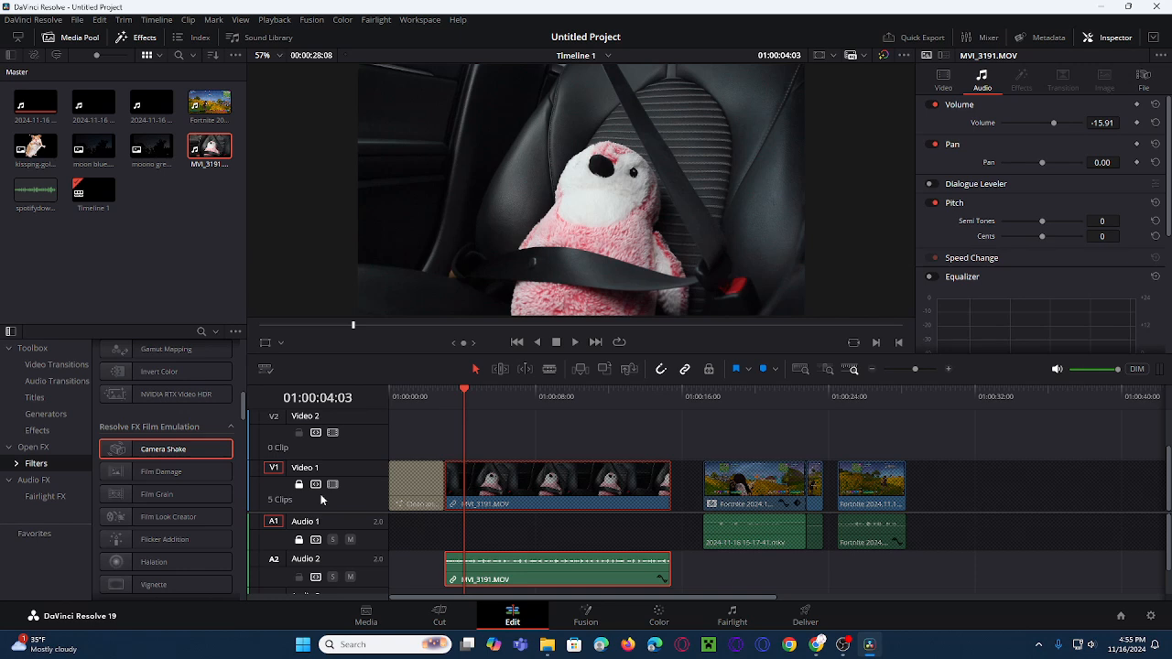
pyautogui.click(299, 539)
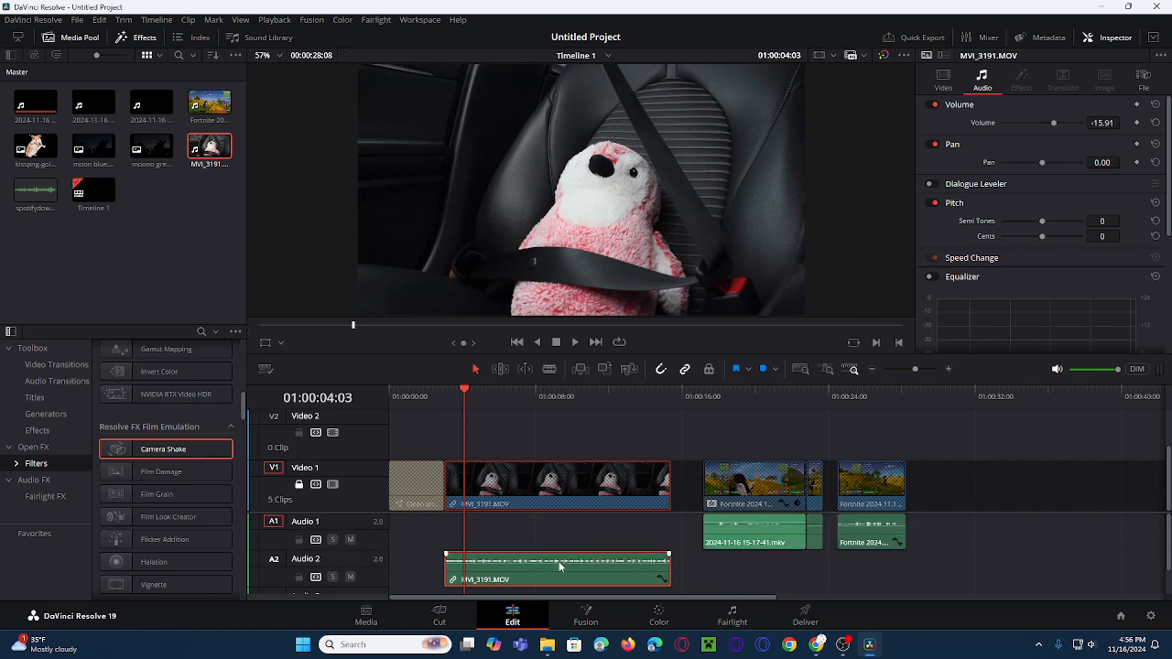
pyautogui.press('Delete')
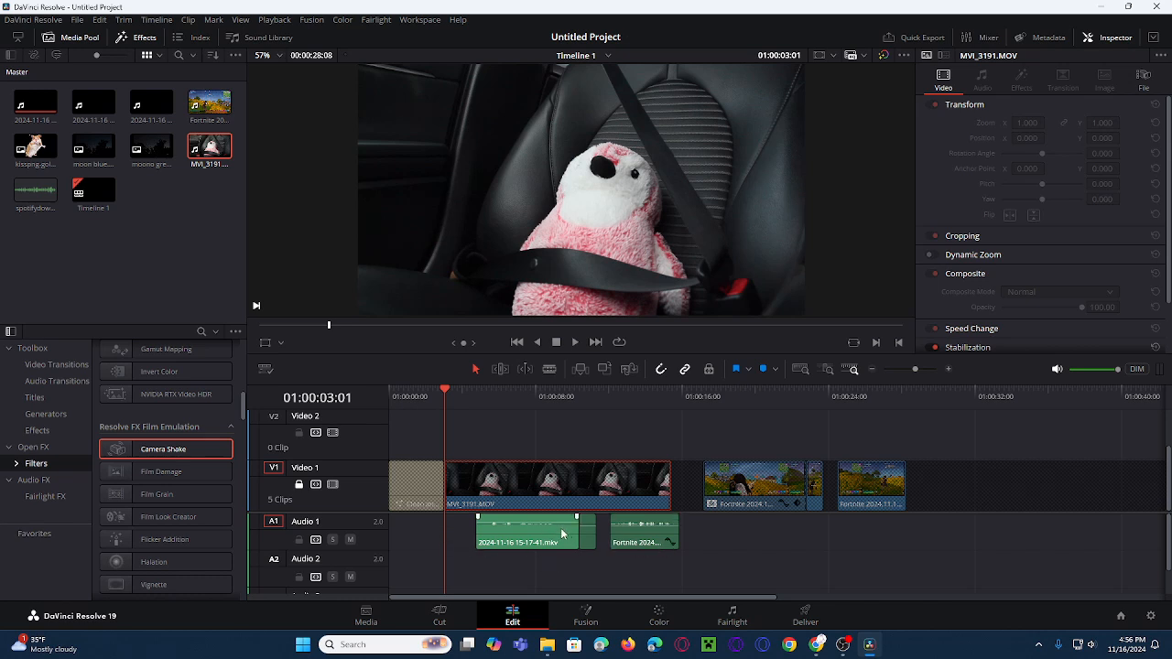
pyautogui.hotkey('ctrl', 'z')
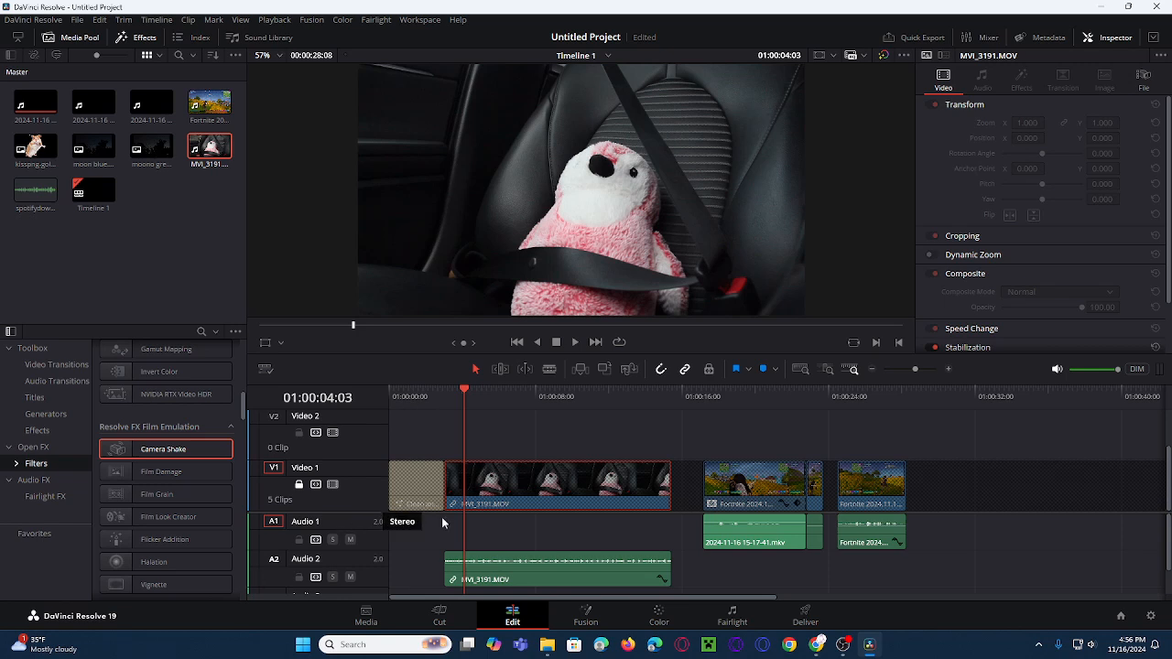
pyautogui.click(300, 540)
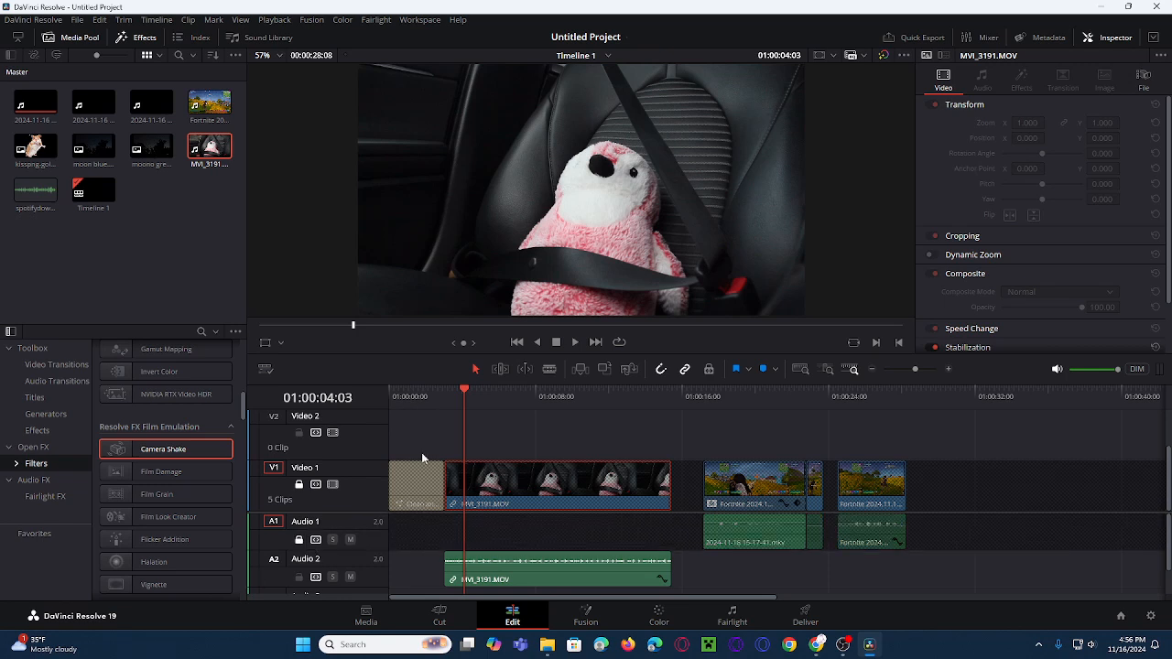
pyautogui.press('Delete')
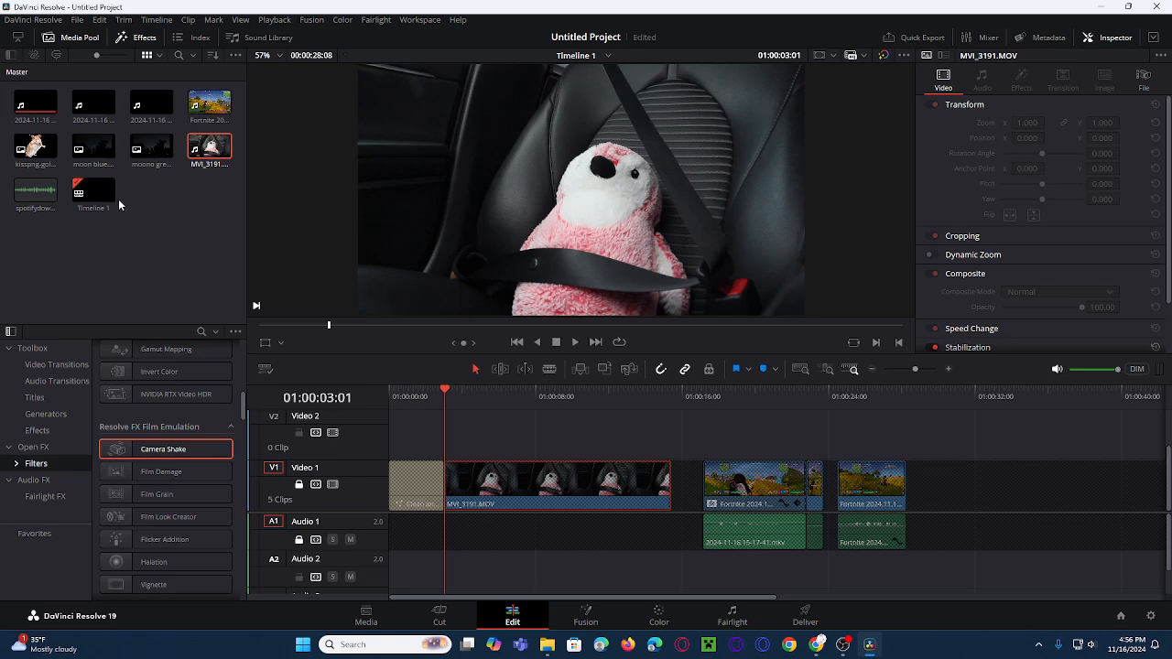
pyautogui.click(34, 111)
pyautogui.moveTo(93, 105); pyautogui.dragTo(535, 568)
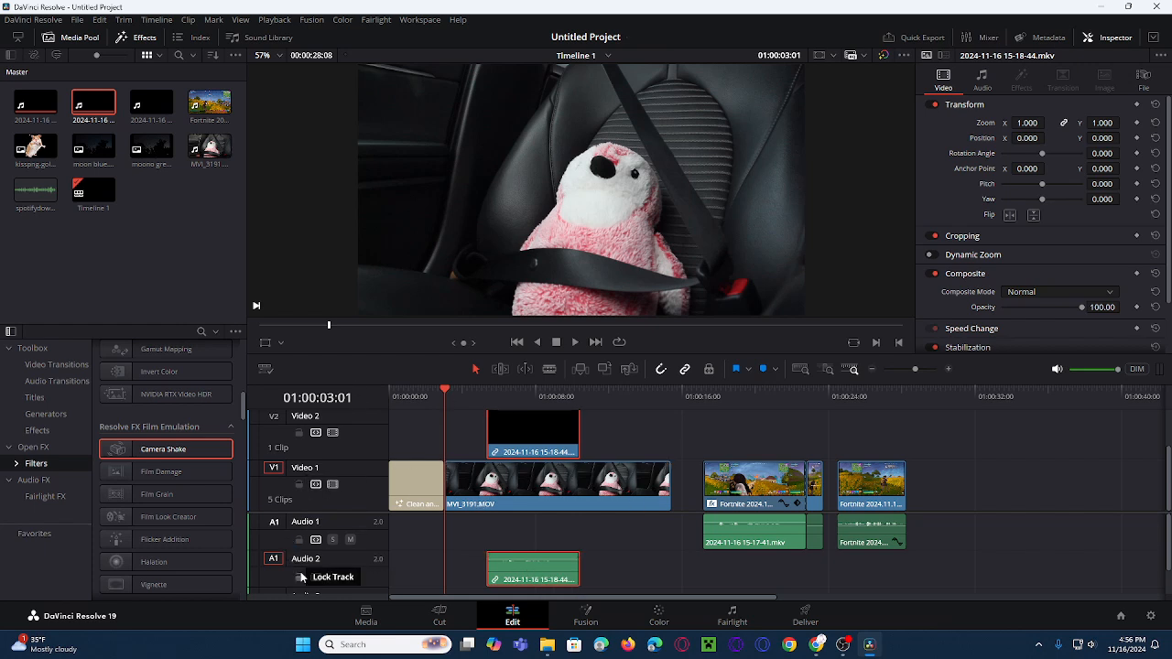
# Keep only the 15-18-44 recording's audio, on Audio 1 starting with MVI_3191.MOV, and trim the video to the audio's end
pyautogui.click(299, 577)
pyautogui.click(298, 539)
pyautogui.click(299, 485)
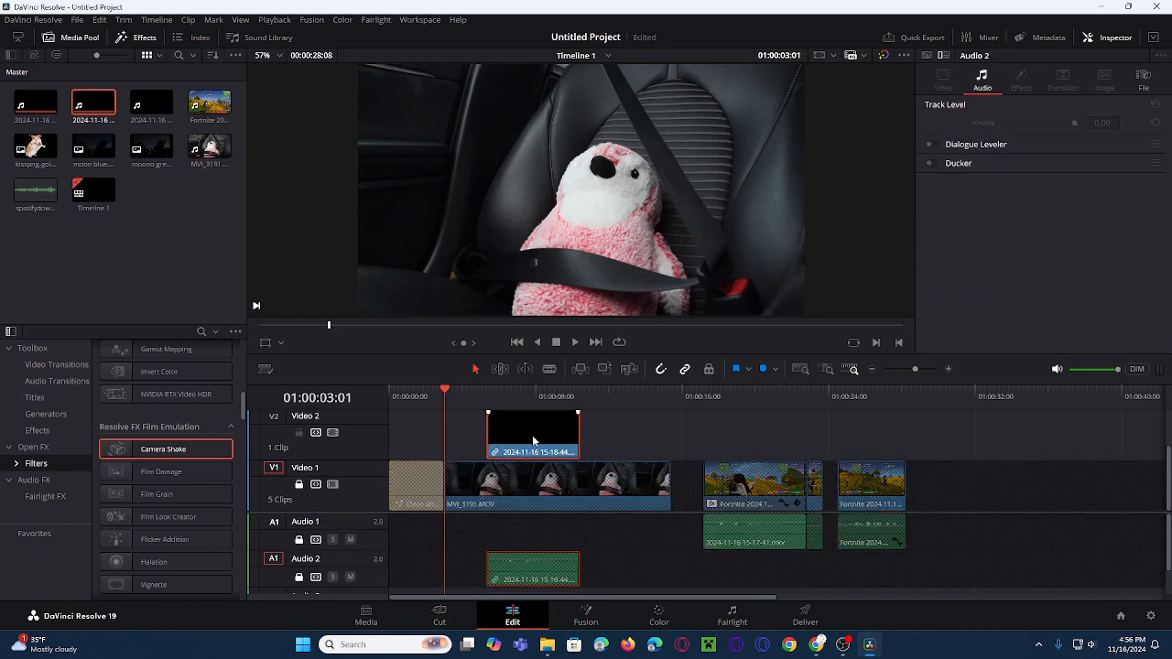
pyautogui.press('Delete')
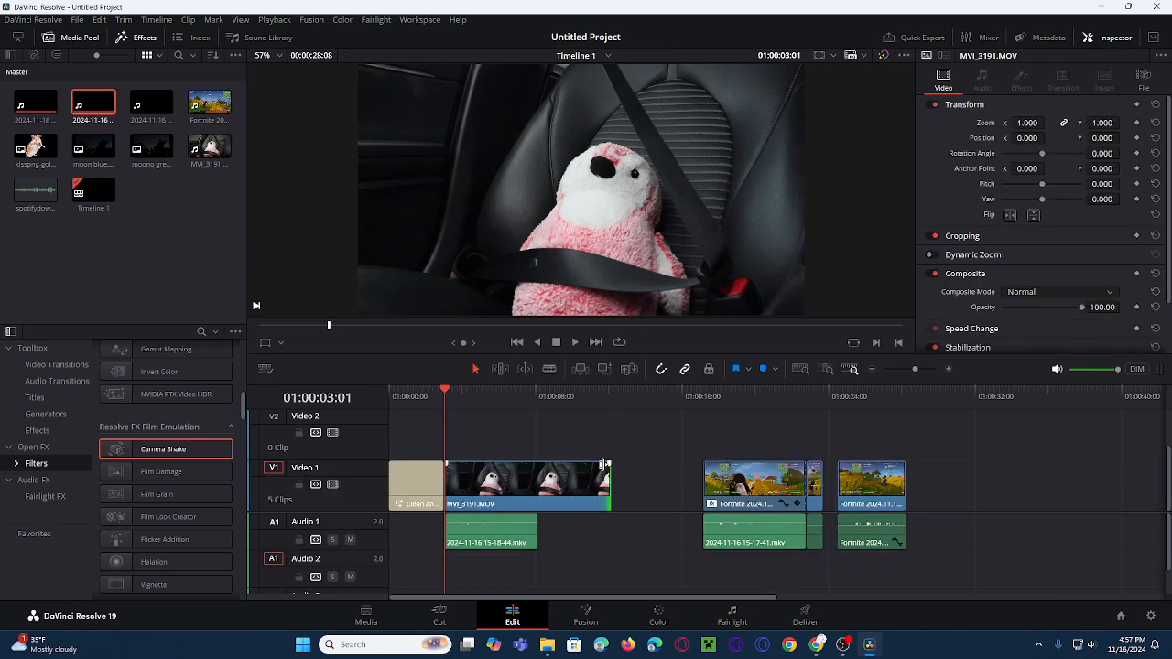
pyautogui.moveTo(493, 550)
pyautogui.mouseDown()
pyautogui.moveTo(552, 549)
pyautogui.moveTo(492, 531)
pyautogui.mouseUp()
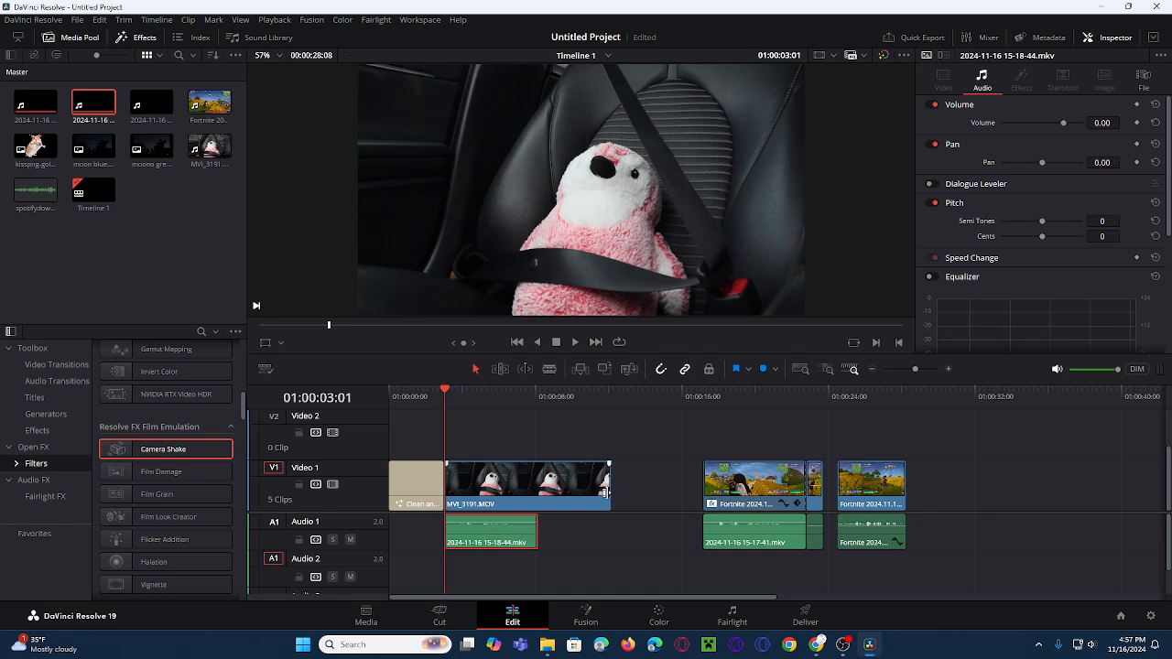
pyautogui.moveTo(608, 492); pyautogui.dragTo(537, 495)
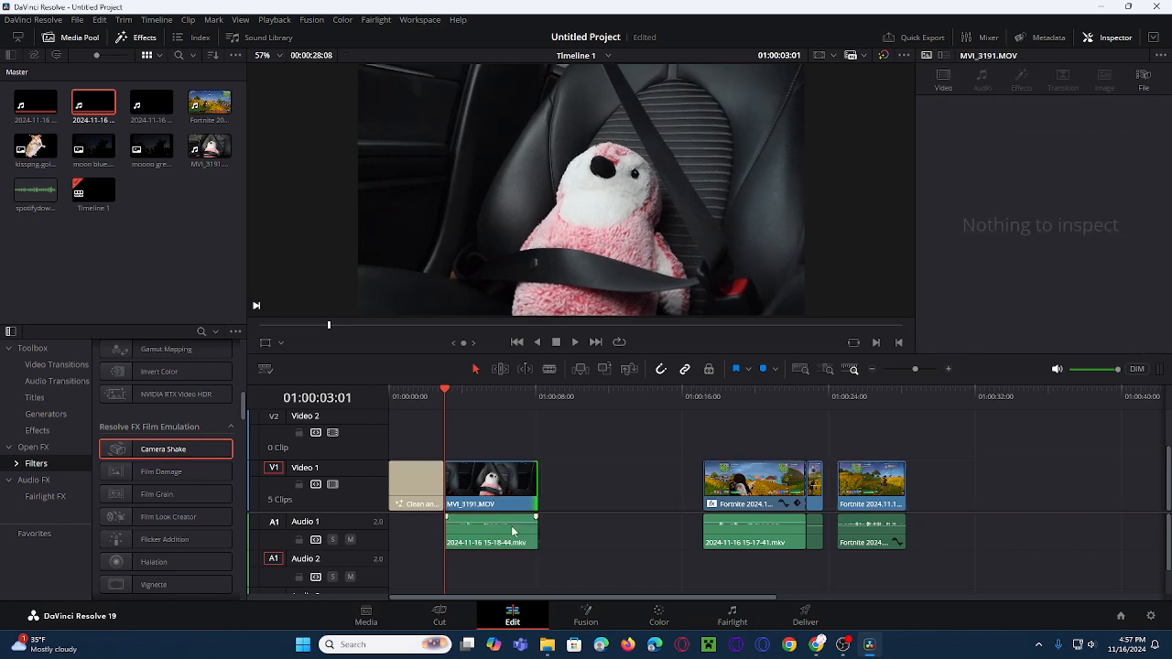
# Shift MVI_3191.MOV and its audio away from the title, and extend the video's start to about one second before the audio
pyautogui.moveTo(499, 547); pyautogui.dragTo(583, 495)
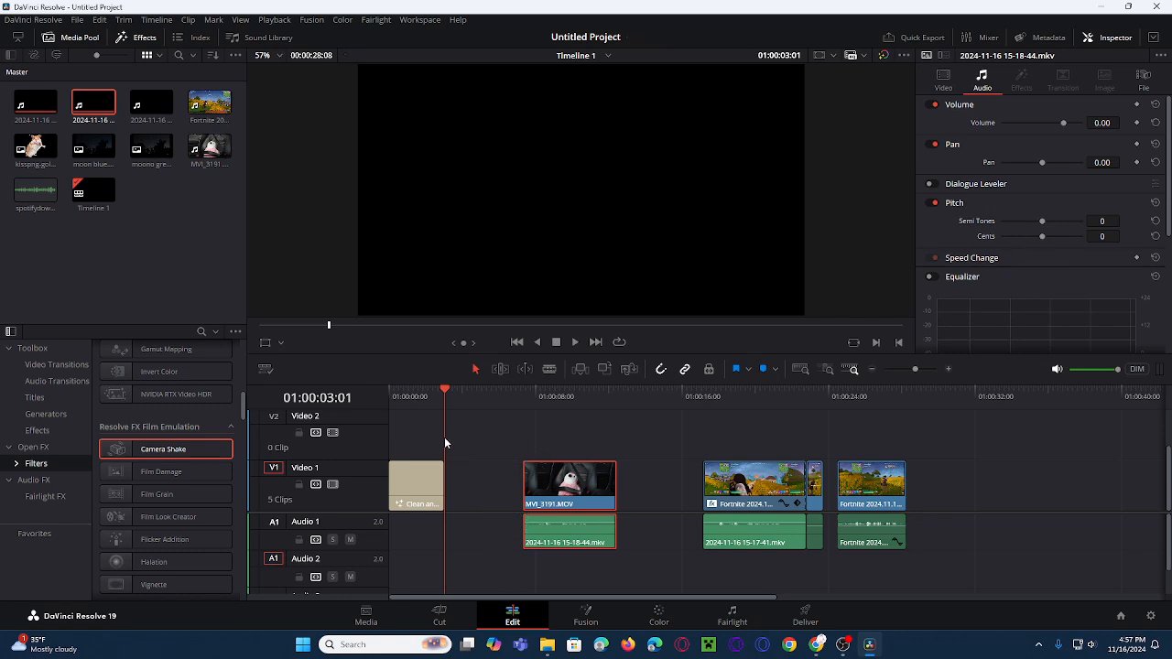
pyautogui.click(519, 481)
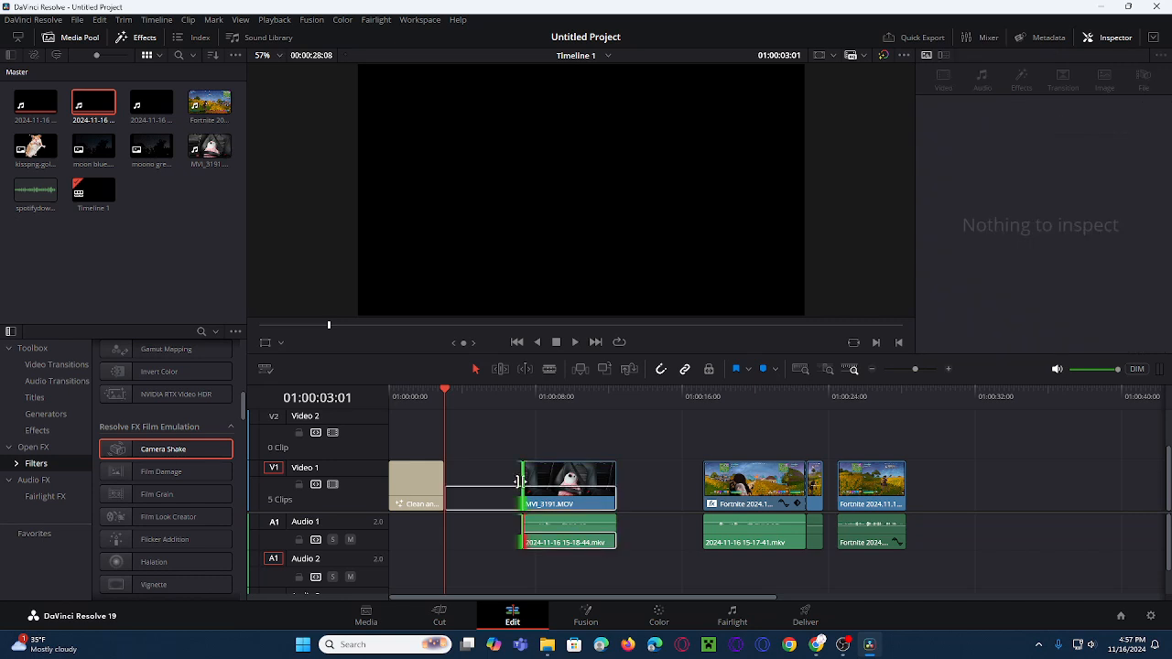
pyautogui.click(516, 531)
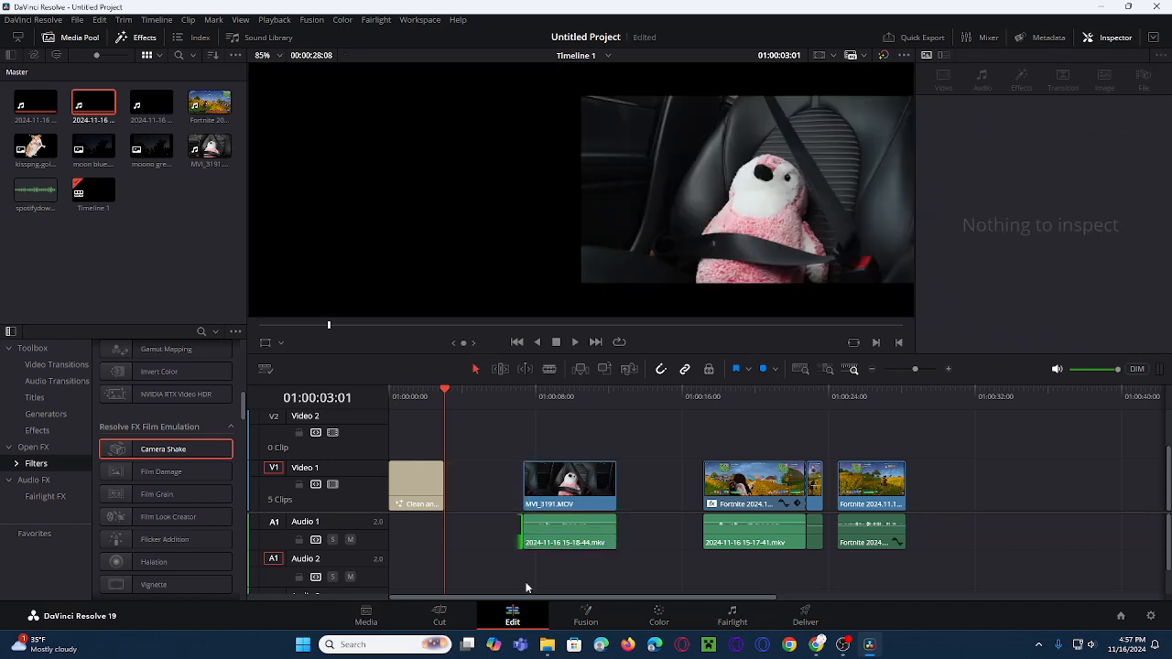
pyautogui.click(530, 483)
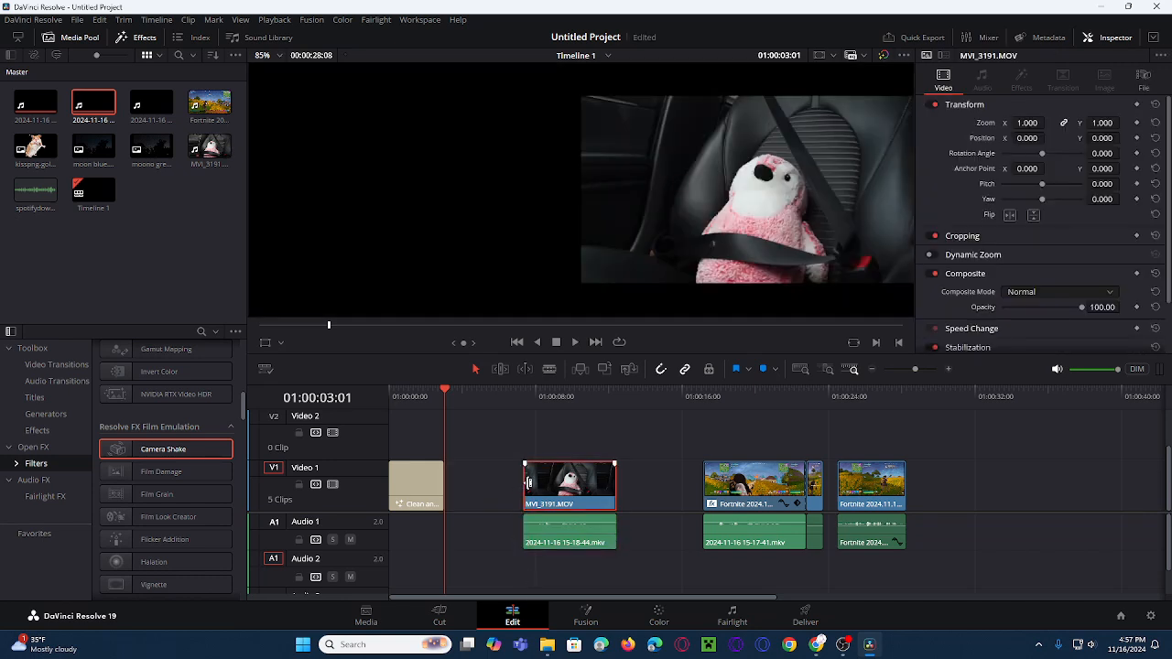
pyautogui.moveTo(524, 482); pyautogui.dragTo(503, 498)
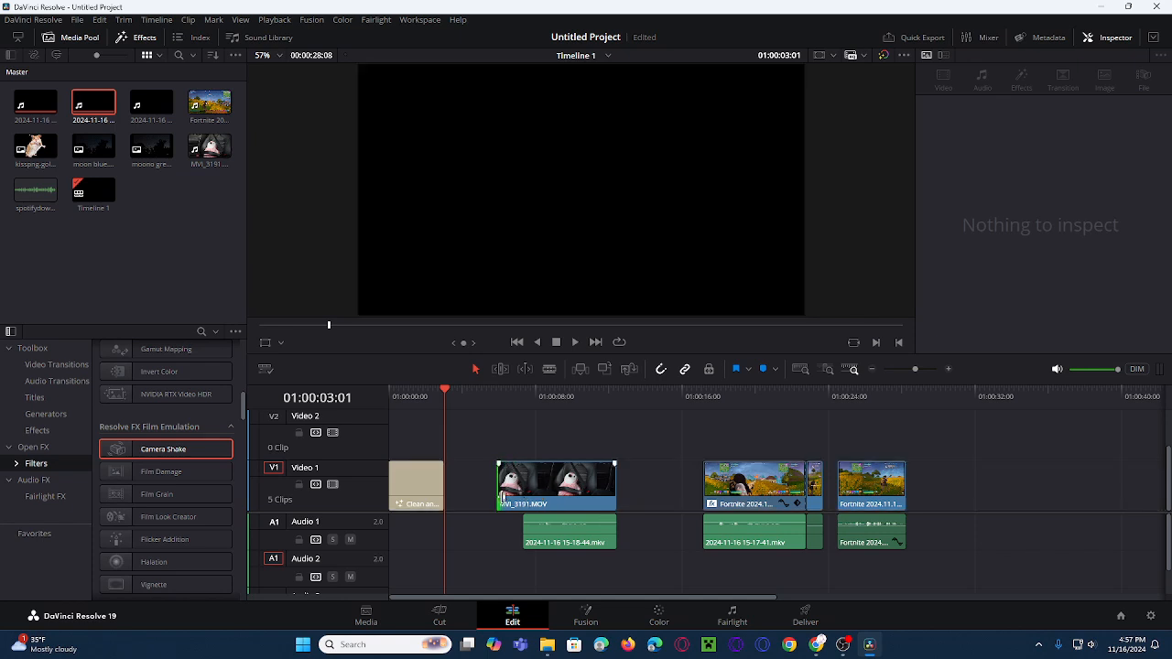
pyautogui.moveTo(502, 483); pyautogui.dragTo(503, 482)
# Move MVI_3191.MOV and its audio directly after the title, and close the gap before the Fortnite clips
pyautogui.moveTo(562, 567); pyautogui.dragTo(551, 481)
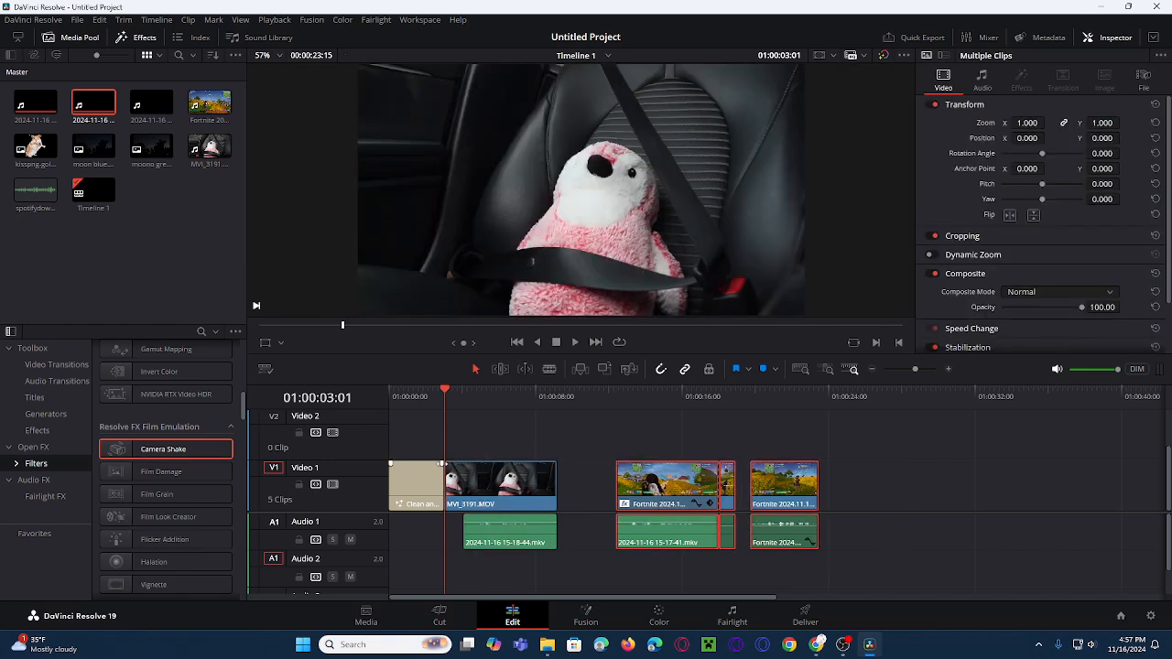
pyautogui.click(463, 443)
pyautogui.moveTo(446, 465); pyautogui.dragTo(464, 464)
pyautogui.moveTo(466, 394); pyautogui.dragTo(456, 448)
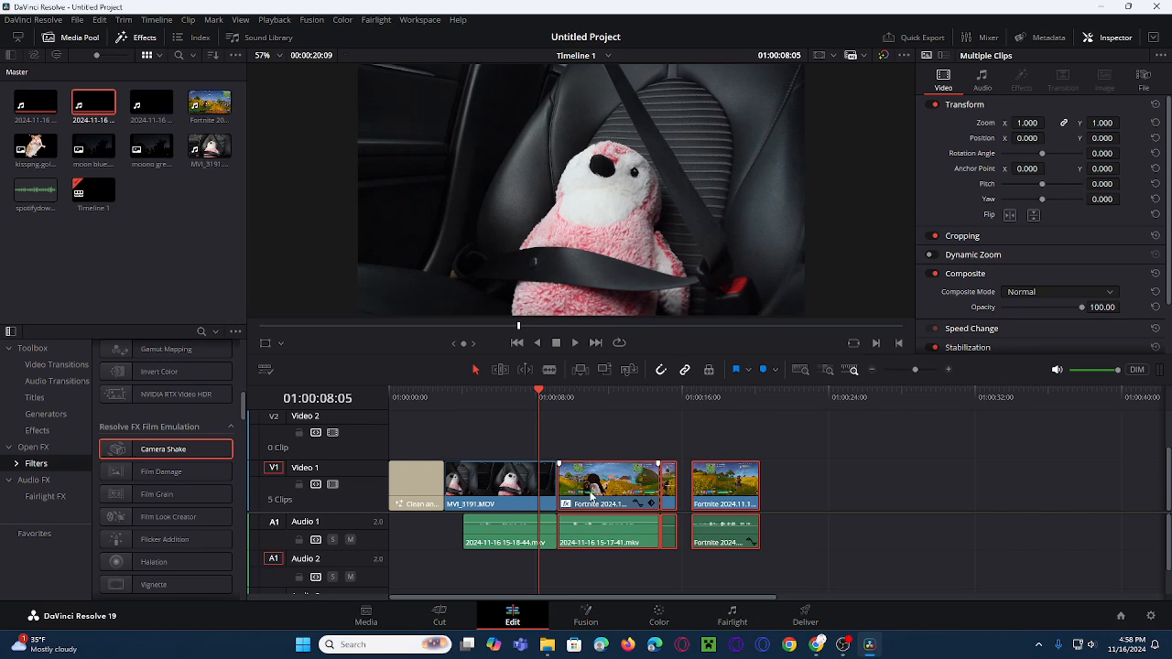
# Add the Checker Wipe transition to the end of MVI_3191.MOV
pyautogui.click(546, 399)
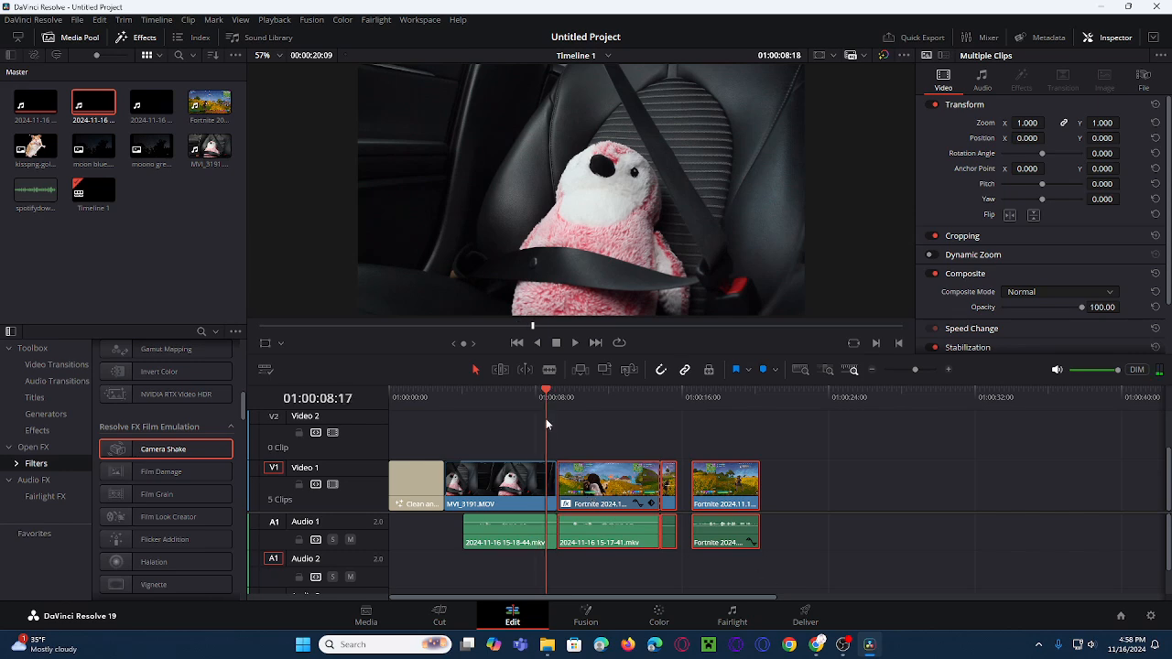
pyautogui.click(62, 367)
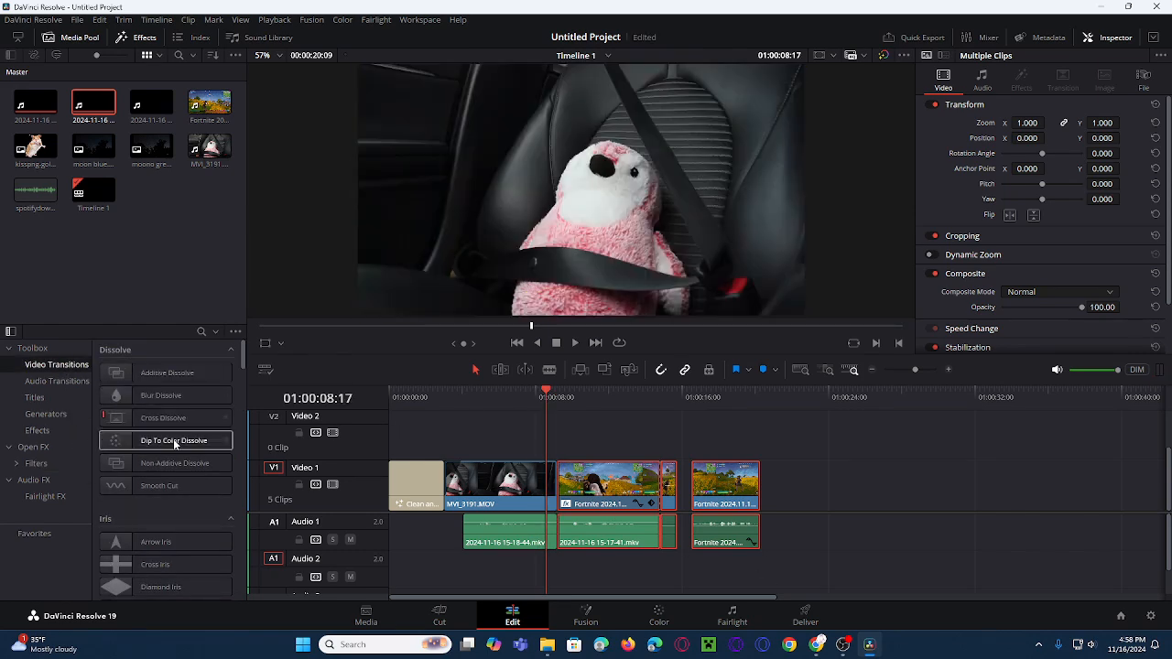
pyautogui.scroll(-15, 163, 482)
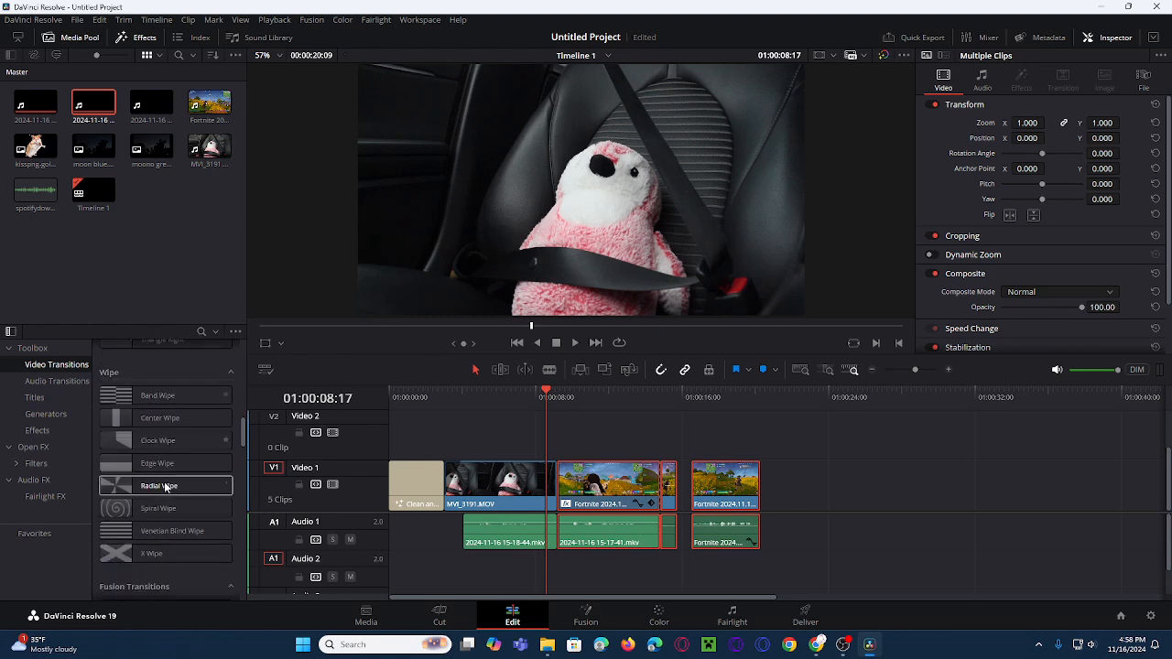
pyautogui.scroll(-10, 165, 486)
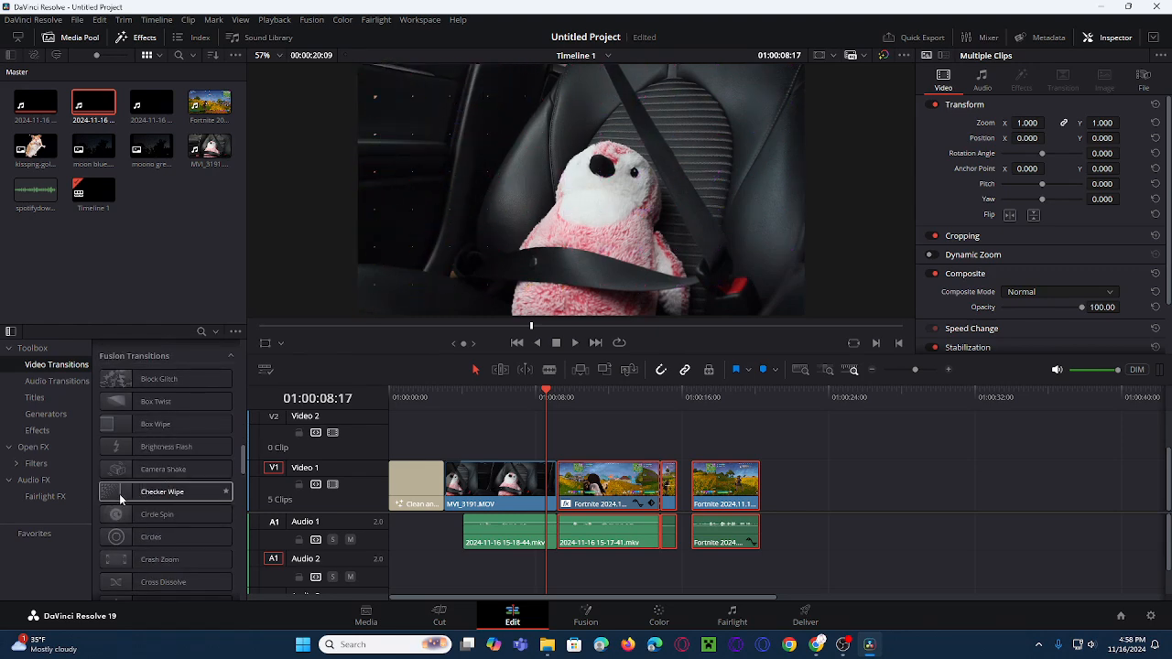
pyautogui.moveTo(119, 494); pyautogui.dragTo(542, 491)
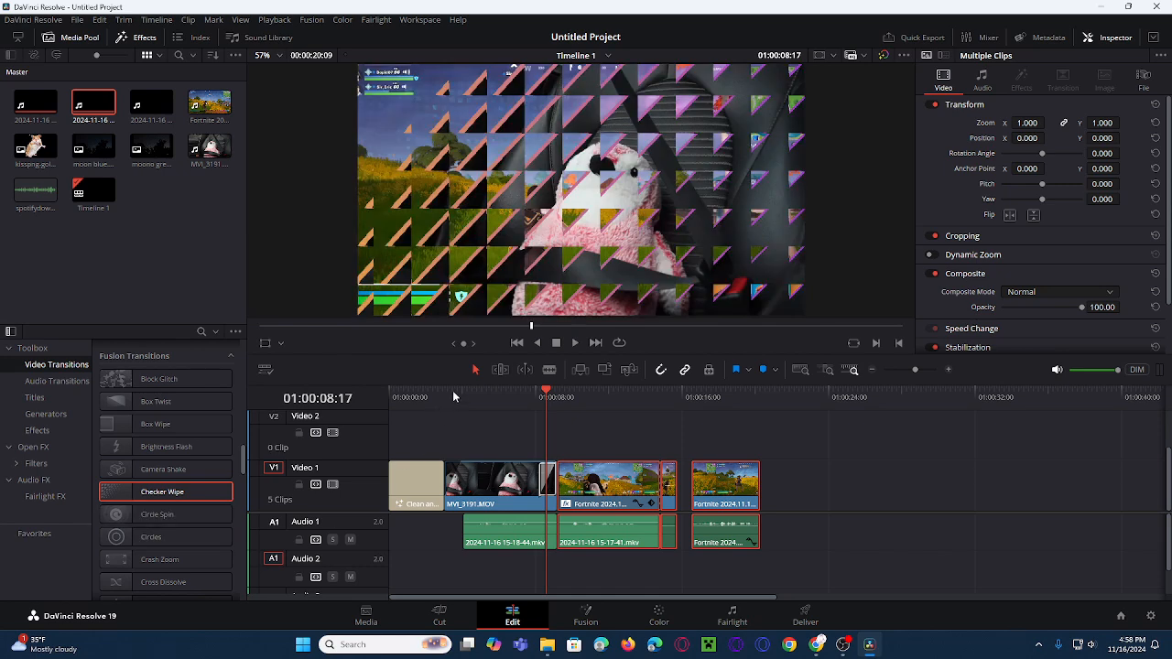
# Play back the Checker Wipe transition and the gameplay that follows, starting from 01:00:08:06
pyautogui.moveTo(551, 389)
pyautogui.mouseDown()
pyautogui.moveTo(512, 388)
pyautogui.moveTo(533, 388)
pyautogui.mouseUp()
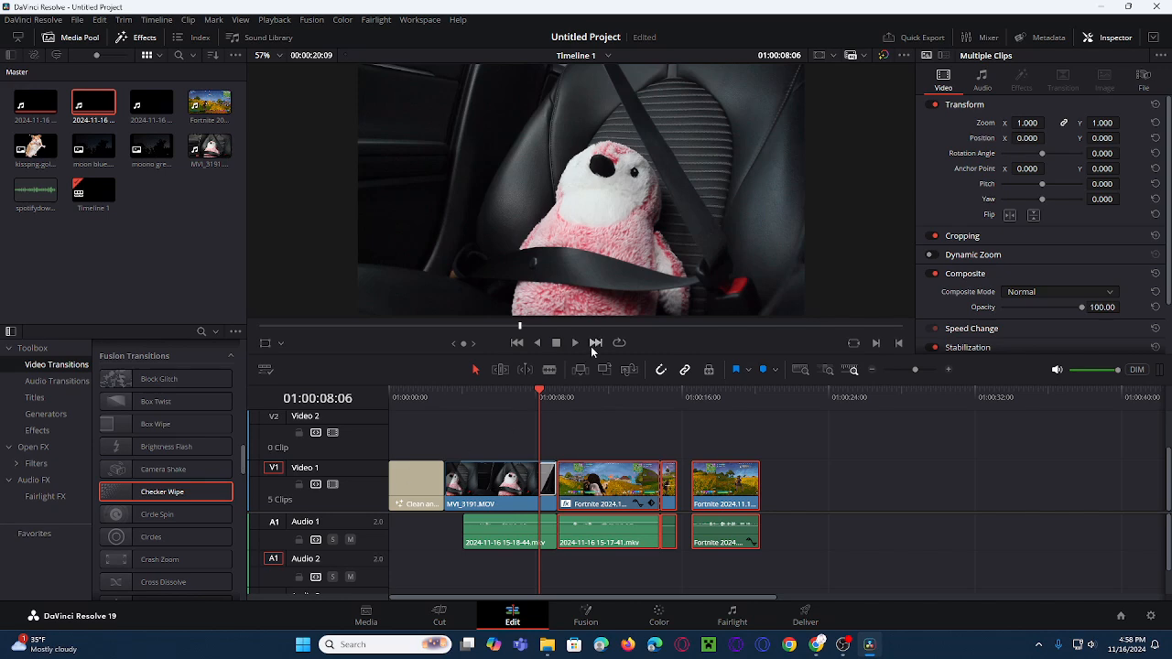
pyautogui.click(577, 339)
pyautogui.scroll(10, 134, 417)
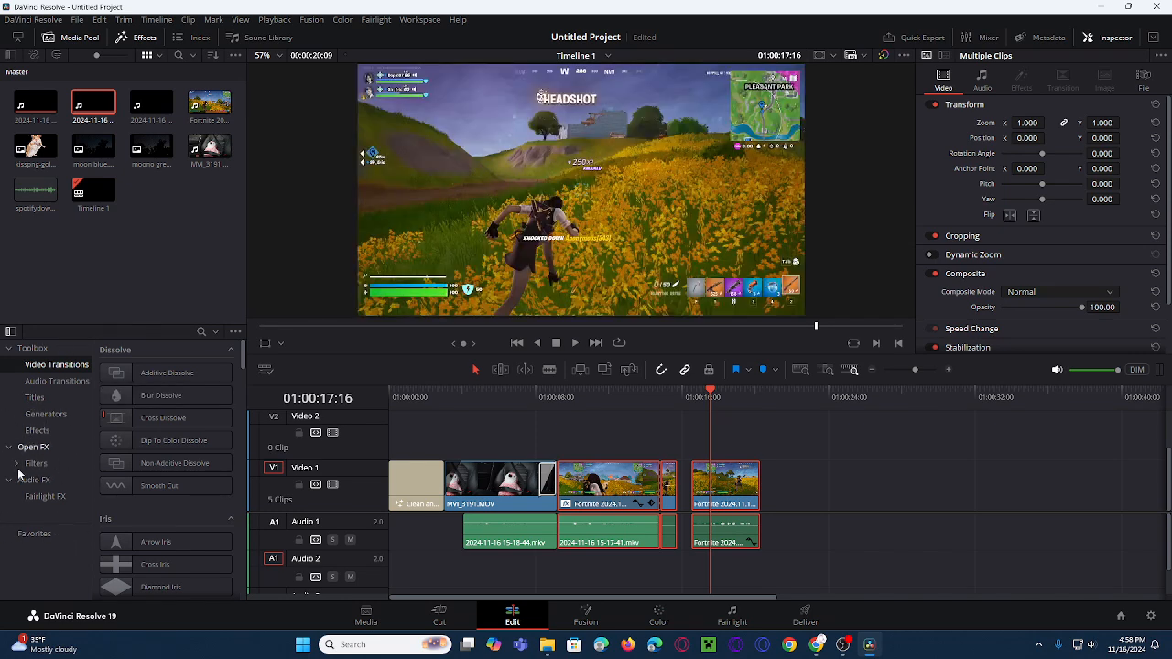
pyautogui.scroll(-3, 176, 404)
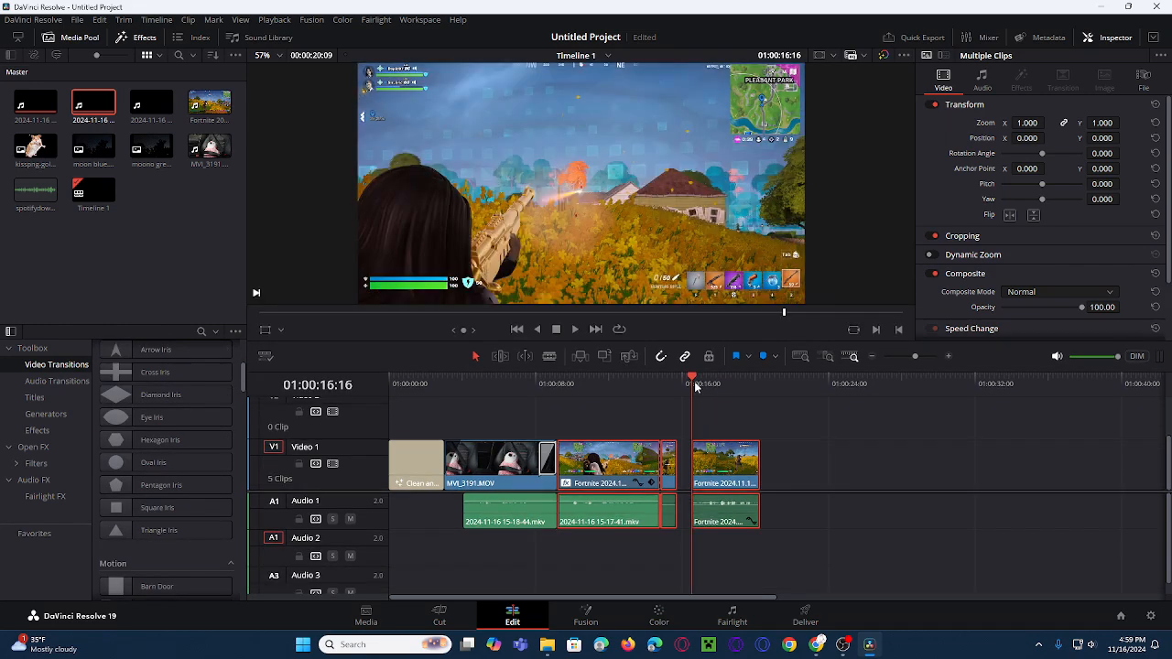
pyautogui.moveTo(695, 384); pyautogui.dragTo(765, 382)
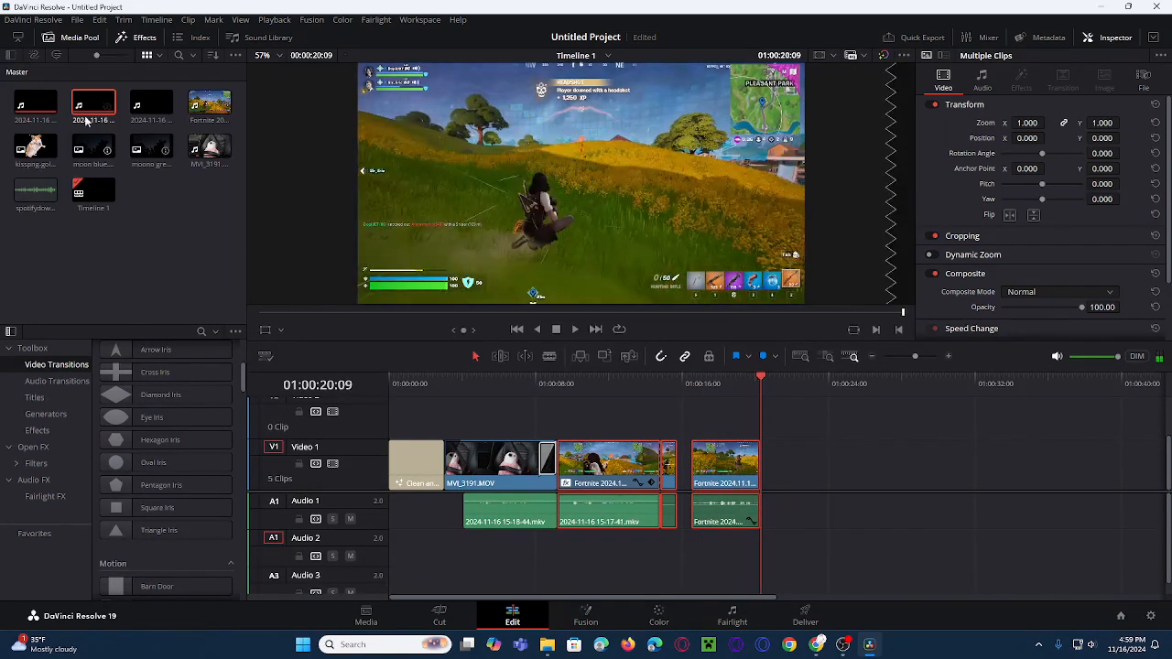
pyautogui.click(95, 144)
pyautogui.moveTo(96, 144); pyautogui.dragTo(765, 483)
pyautogui.click(151, 147)
pyautogui.moveTo(151, 146); pyautogui.dragTo(855, 485)
pyautogui.moveTo(151, 104)
pyautogui.mouseDown()
pyautogui.moveTo(188, 105)
pyautogui.moveTo(510, 241)
pyautogui.moveTo(885, 445)
pyautogui.moveTo(798, 427)
pyautogui.mouseUp()
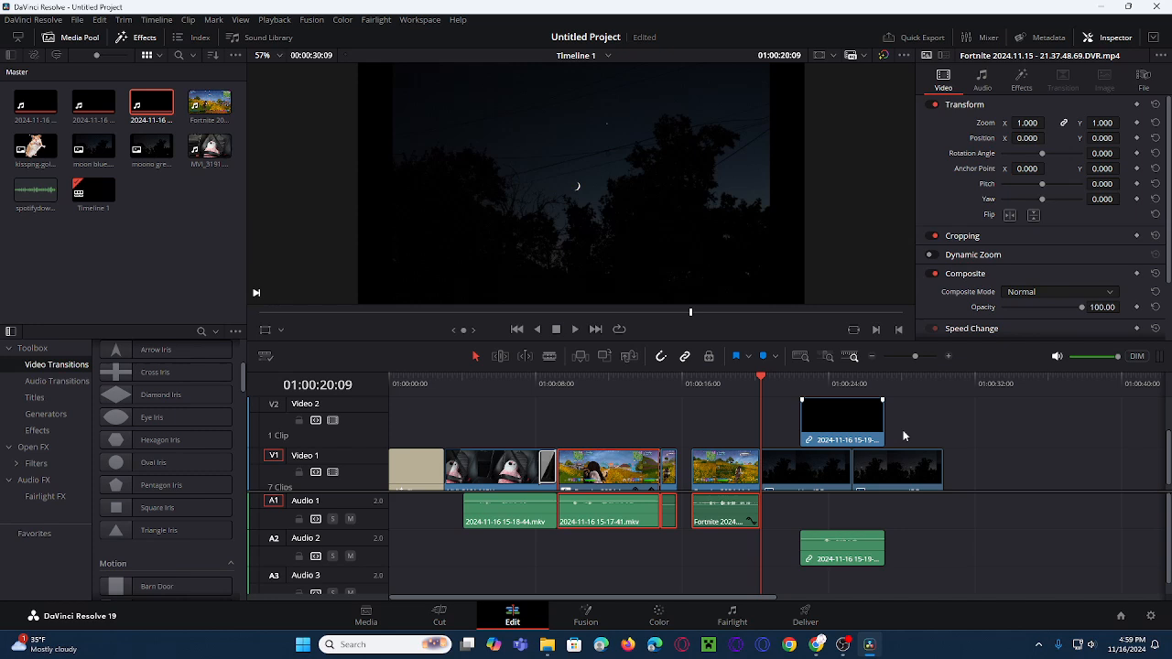
pyautogui.click(298, 556)
pyautogui.click(298, 518)
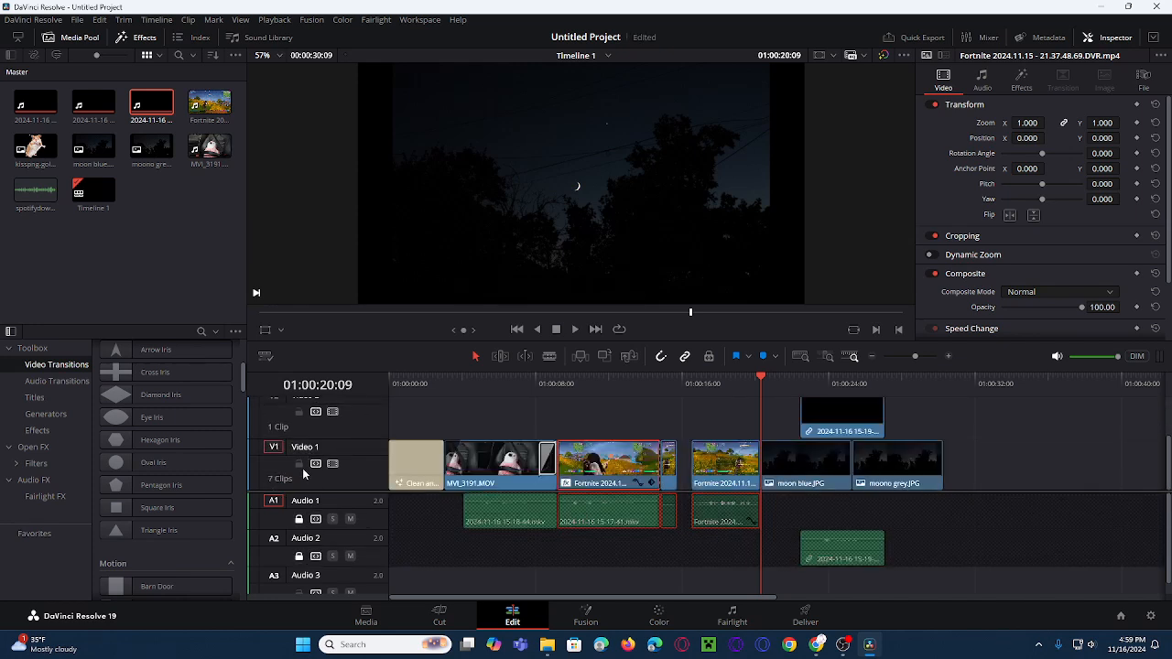
pyautogui.click(298, 463)
pyautogui.click(844, 423)
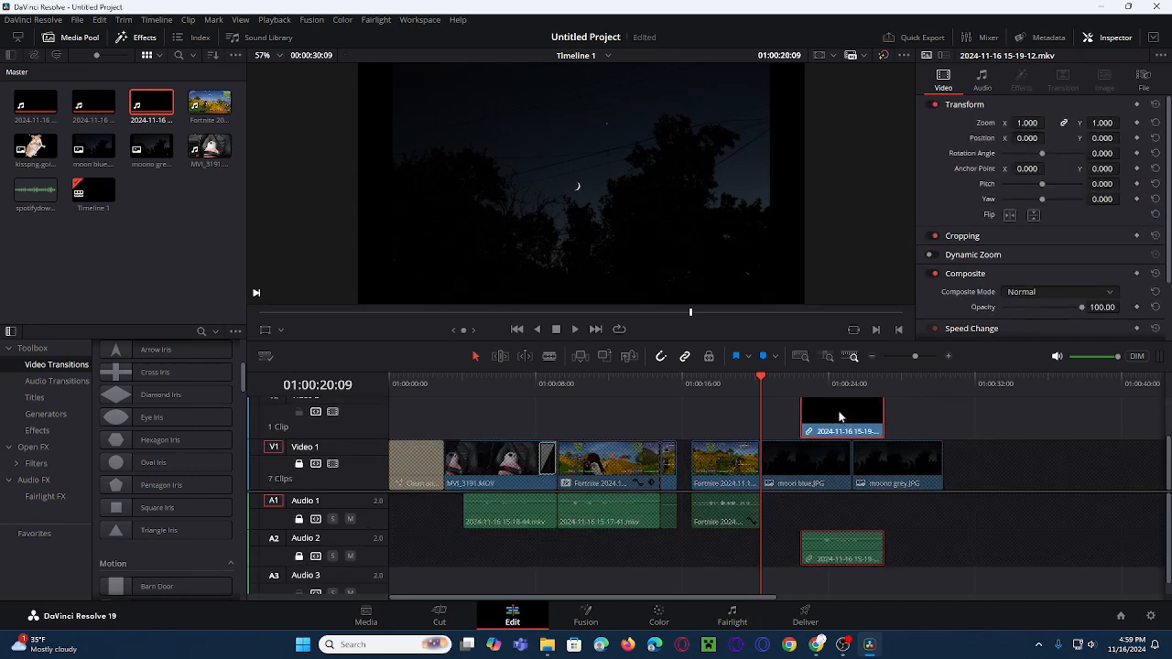
pyautogui.press('Delete')
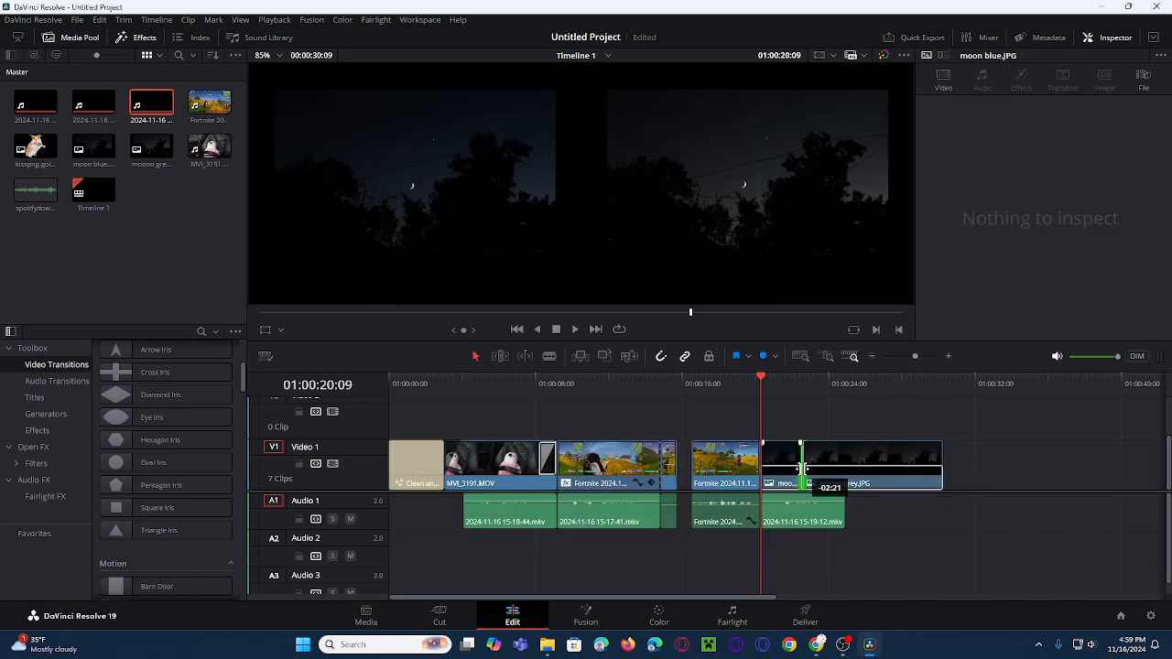
# Trim moon blue.JPG to end at 01:00:22:17, and trim moono grey.JPG to the end of the audio
pyautogui.moveTo(801, 471); pyautogui.dragTo(802, 470)
pyautogui.moveTo(940, 462); pyautogui.dragTo(802, 462)
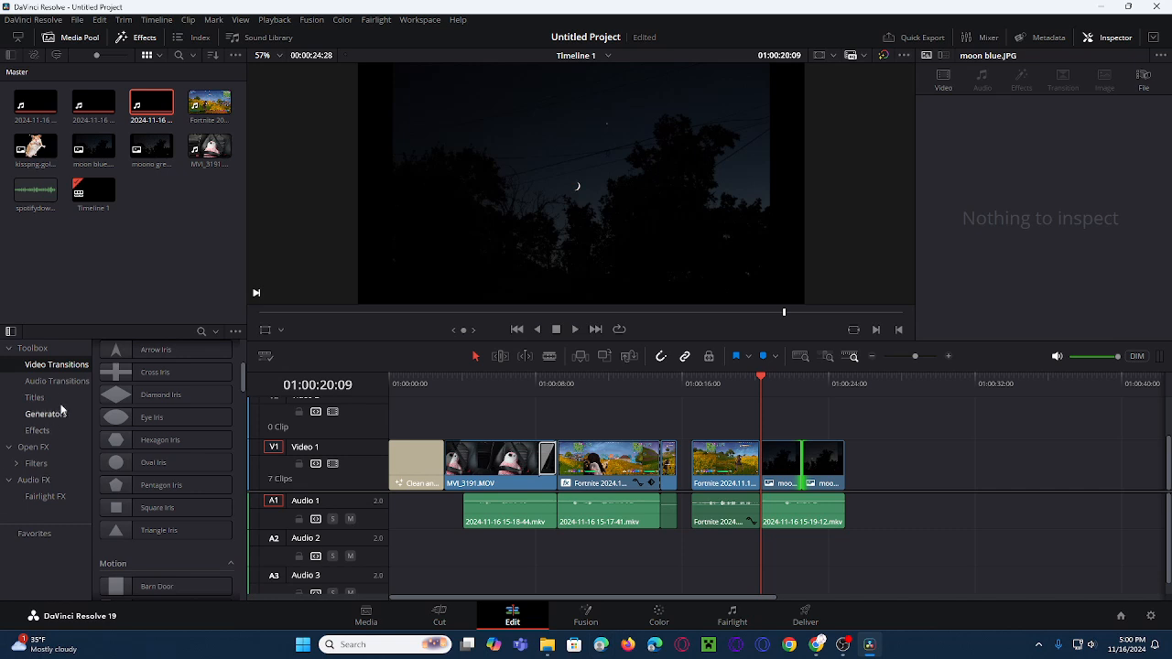
# Add a Blur Dissolve transition to the end of moon blue.JPG and play it back
pyautogui.scroll(5, 154, 473)
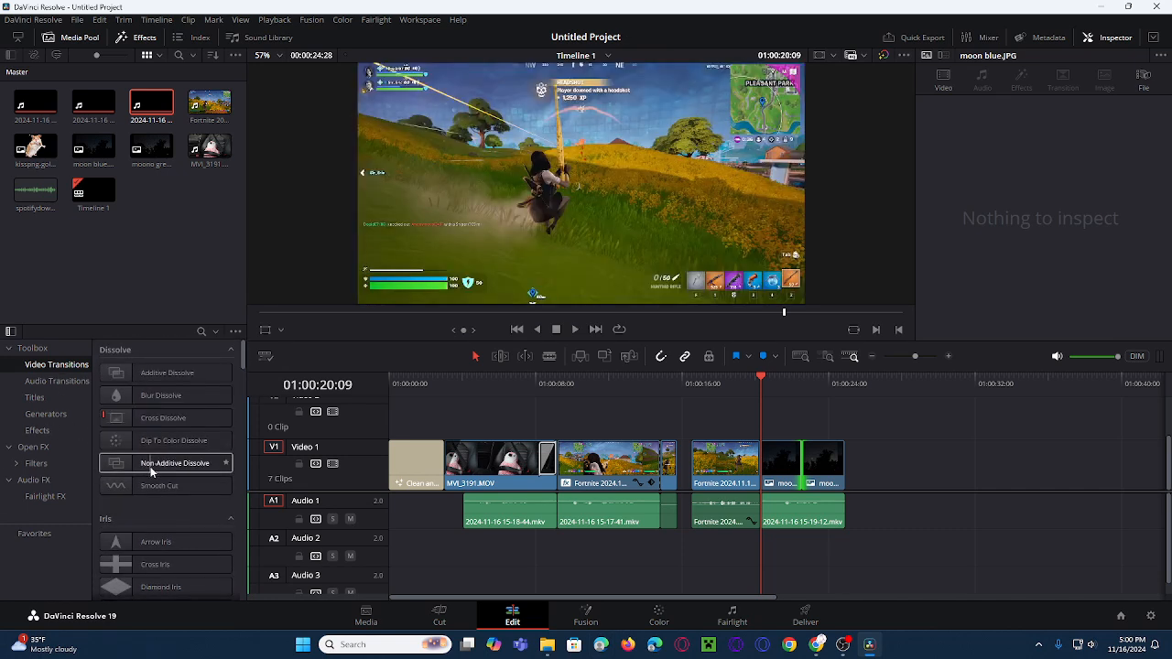
pyautogui.moveTo(154, 397); pyautogui.dragTo(794, 463)
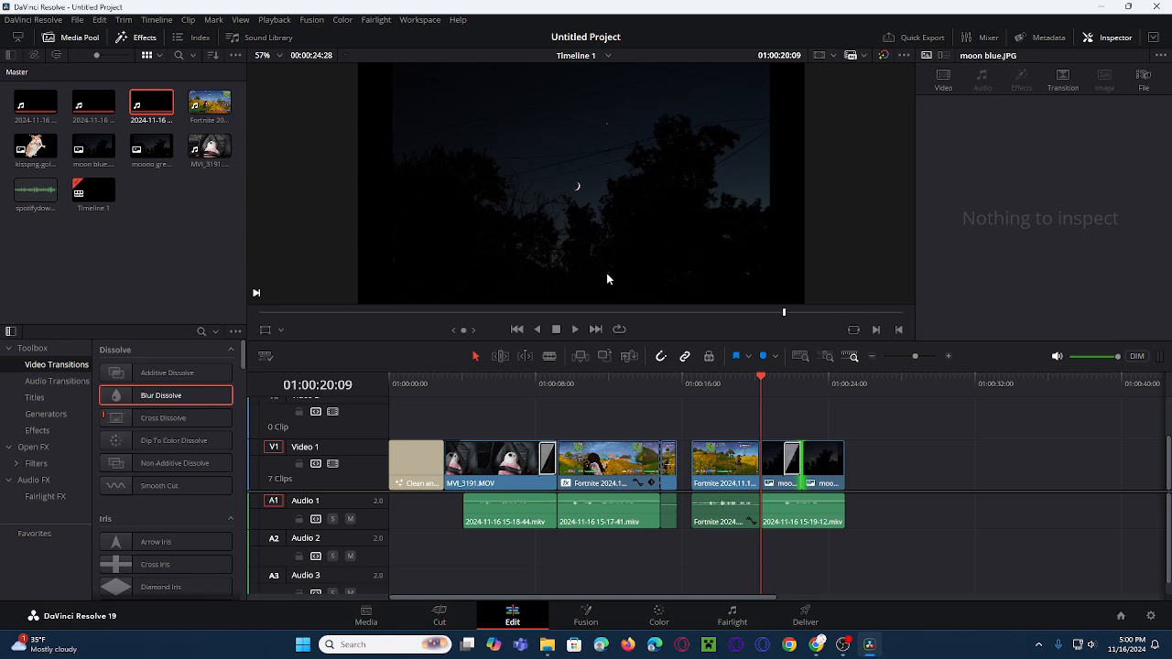
pyautogui.click(575, 330)
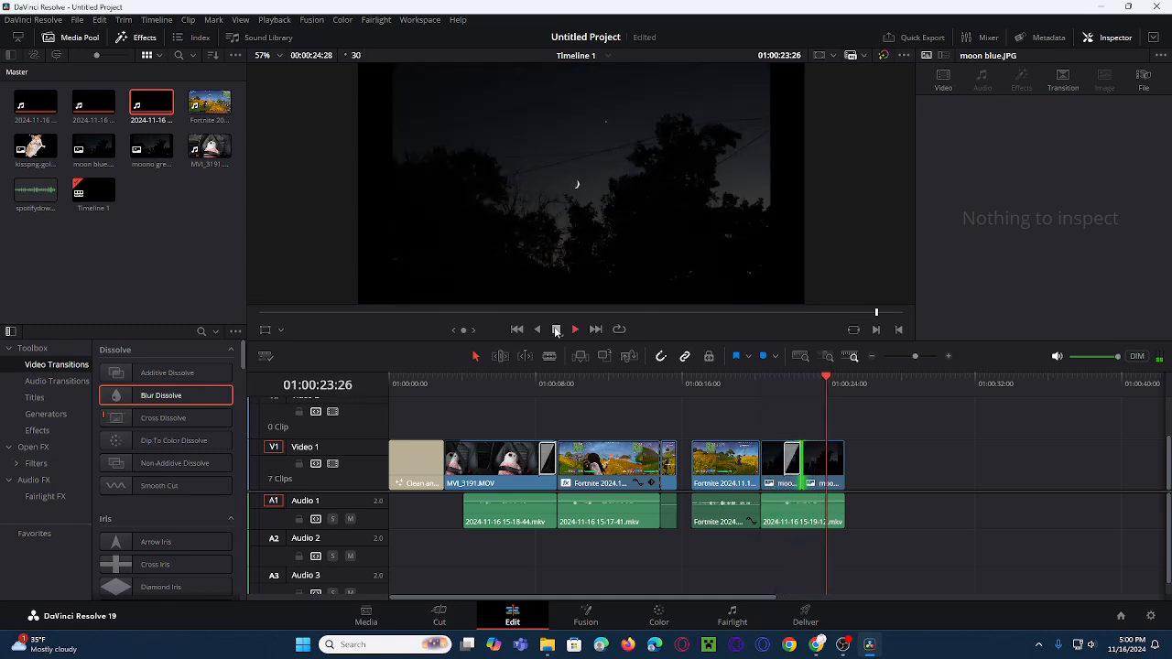
pyautogui.click(555, 330)
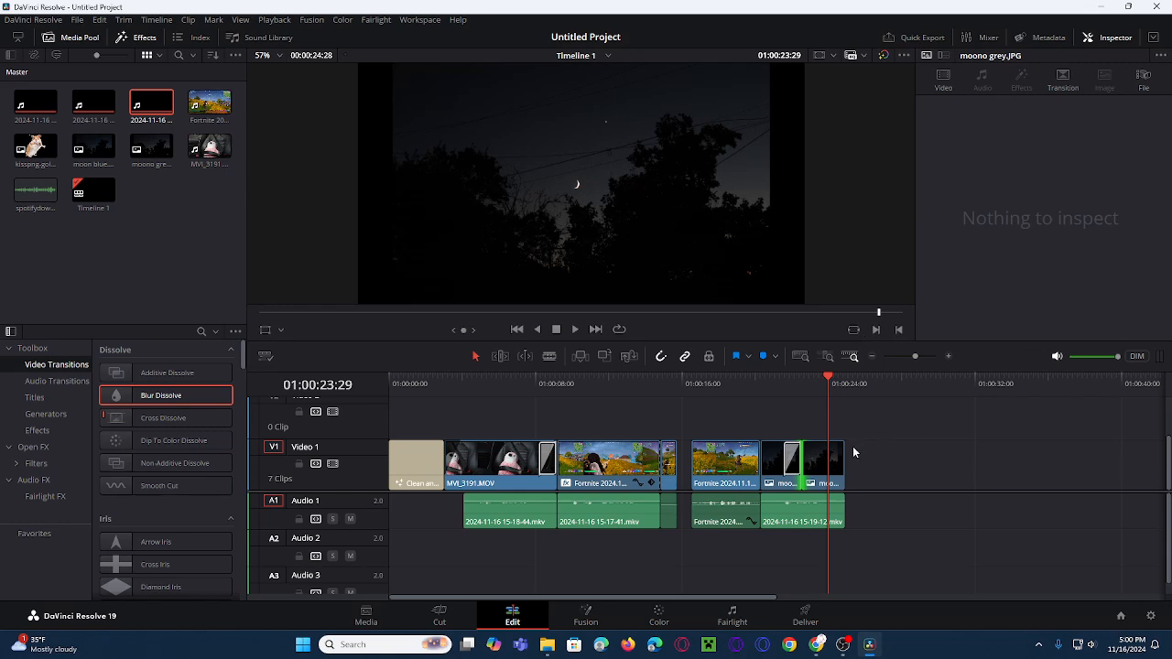
# Open moono grey.JPG on the Color page and compare it with moon blue.JPG
pyautogui.click(827, 469)
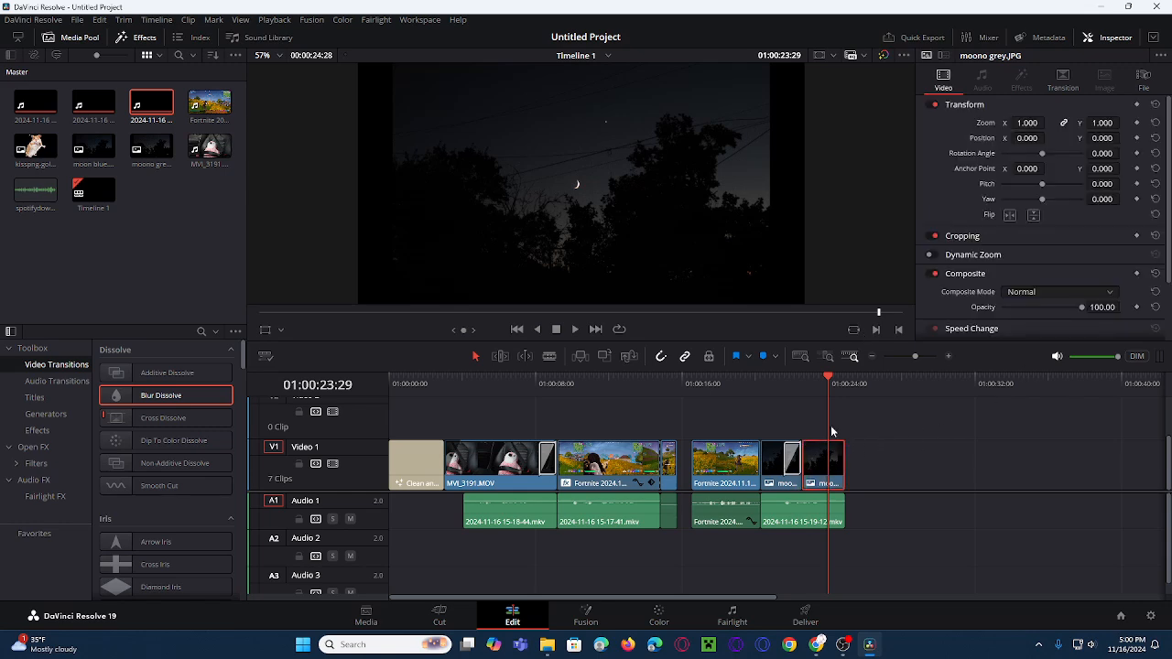
pyautogui.click(676, 625)
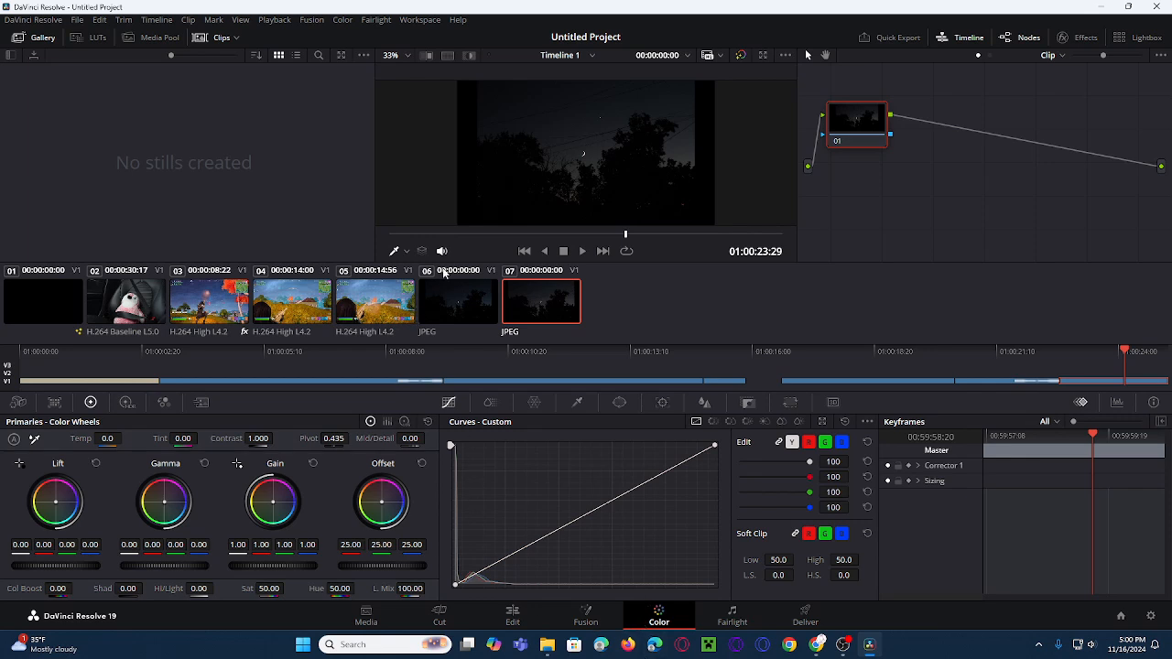
pyautogui.click(448, 311)
pyautogui.click(532, 305)
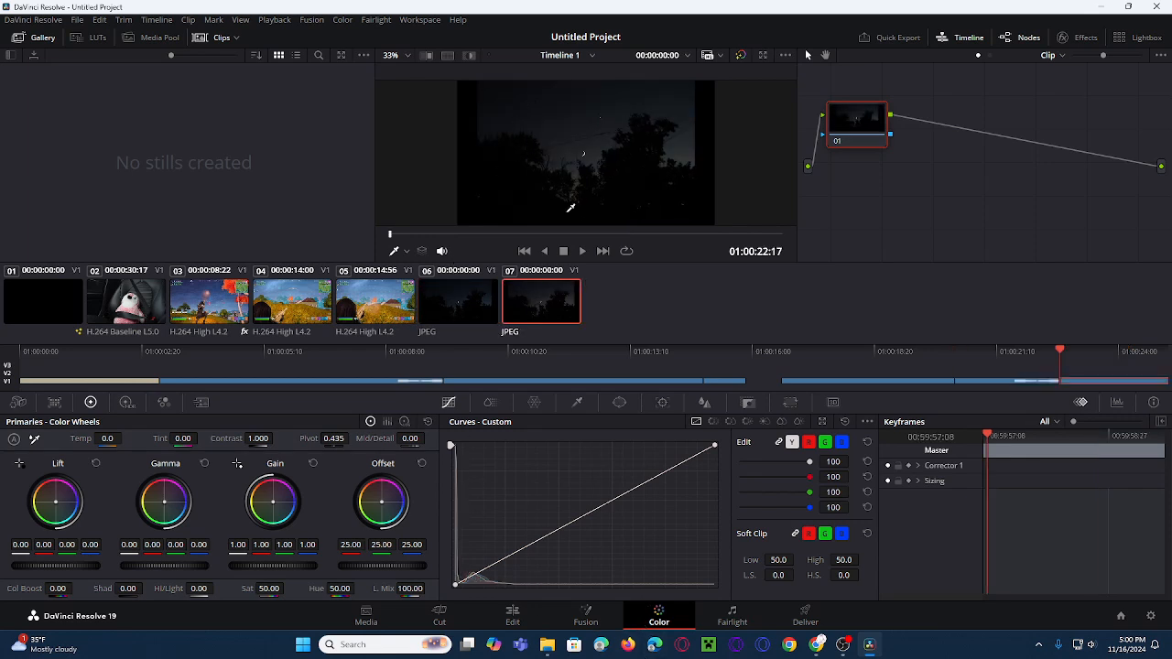
pyautogui.press('Up')
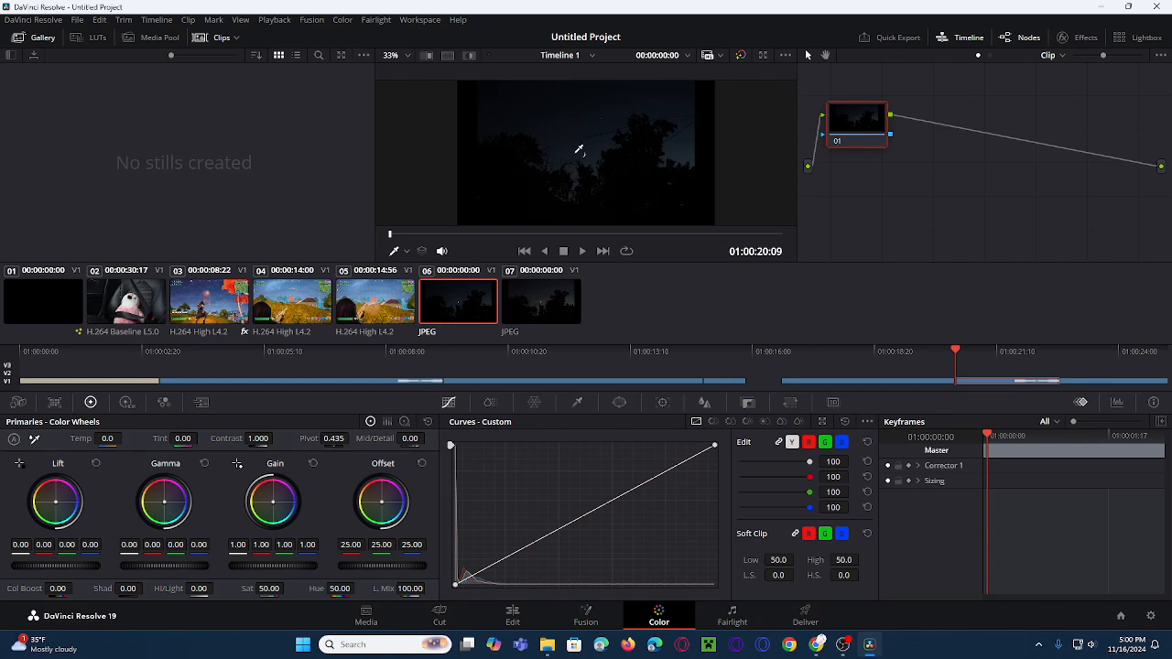
# Tint moono grey.JPG blue with red, green, blue Gain values 0.76, 1.04, 1.31 and Offset values 22.43, 25.14, 29.11
pyautogui.click(536, 309)
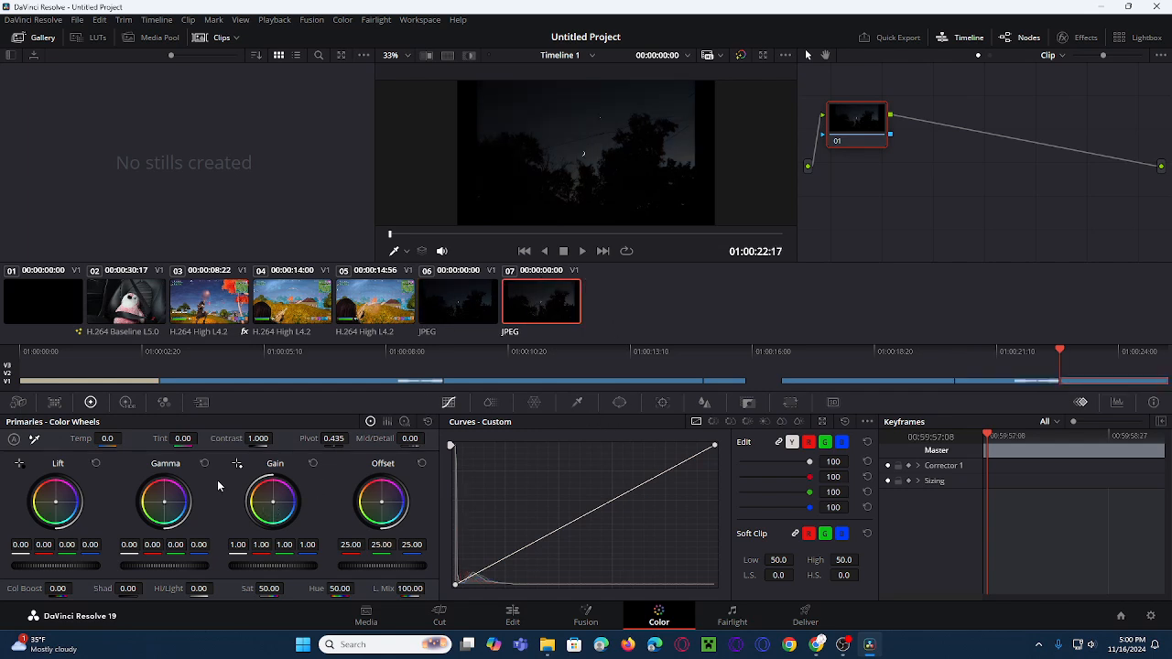
pyautogui.moveTo(58, 509); pyautogui.dragTo(59, 503)
pyautogui.moveTo(383, 508); pyautogui.dragTo(391, 510)
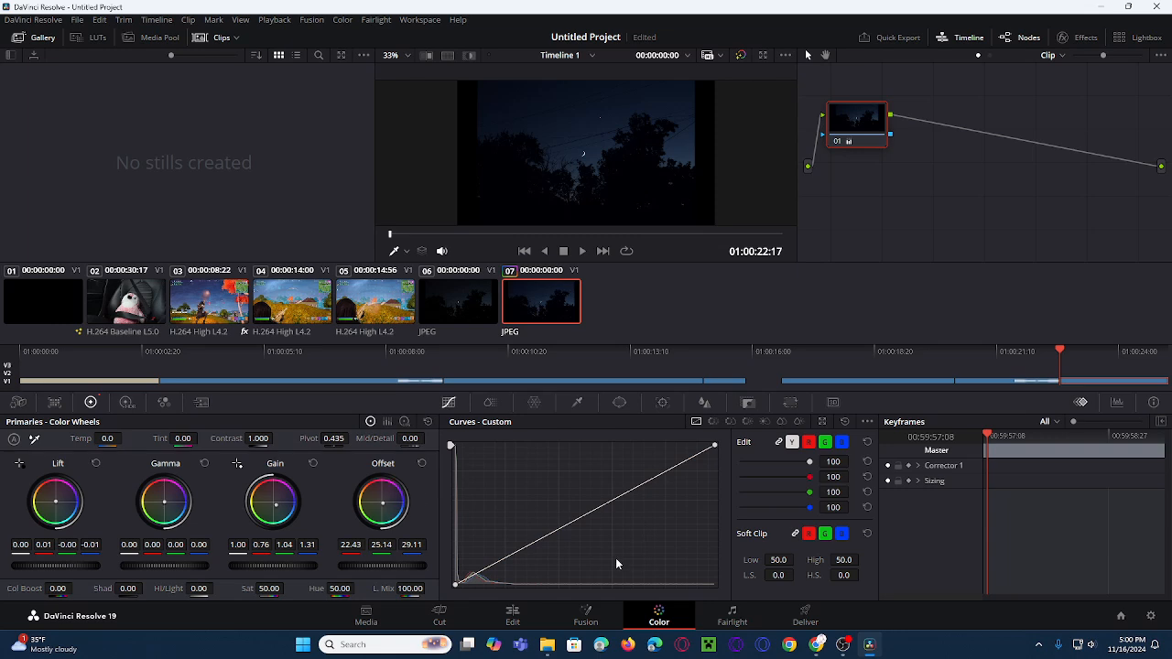
# Return to the Edit page and play back the transition from moon blue.JPG into moono grey.JPG
pyautogui.click(512, 616)
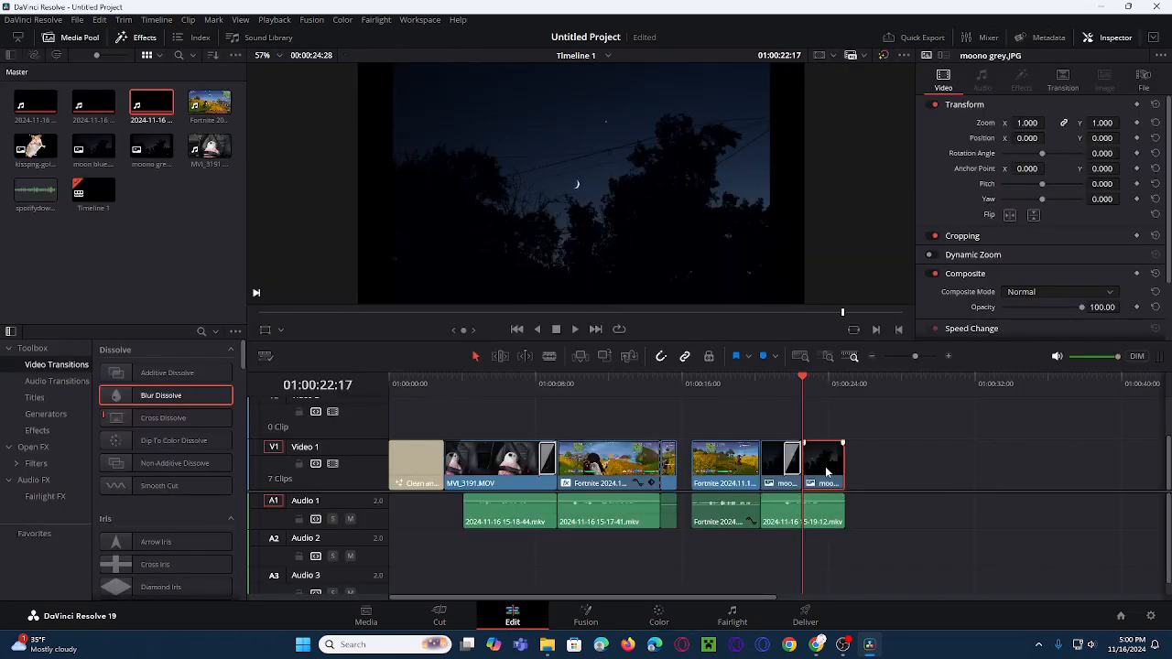
pyautogui.moveTo(781, 392); pyautogui.dragTo(773, 420)
pyautogui.press('space')
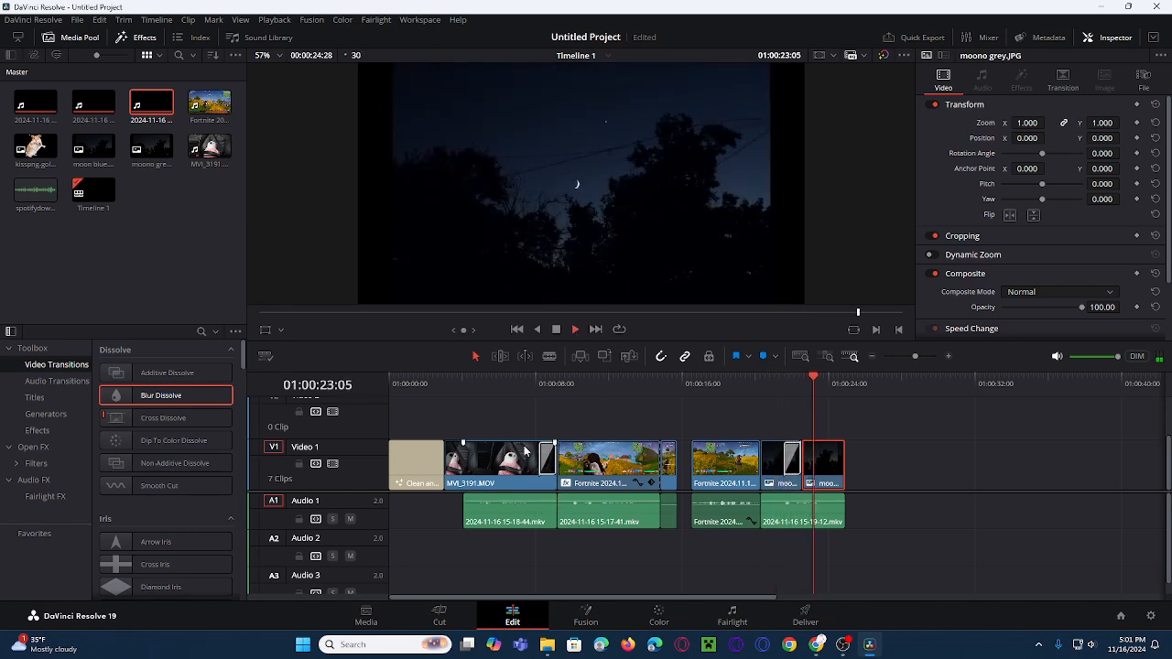
pyautogui.press('space')
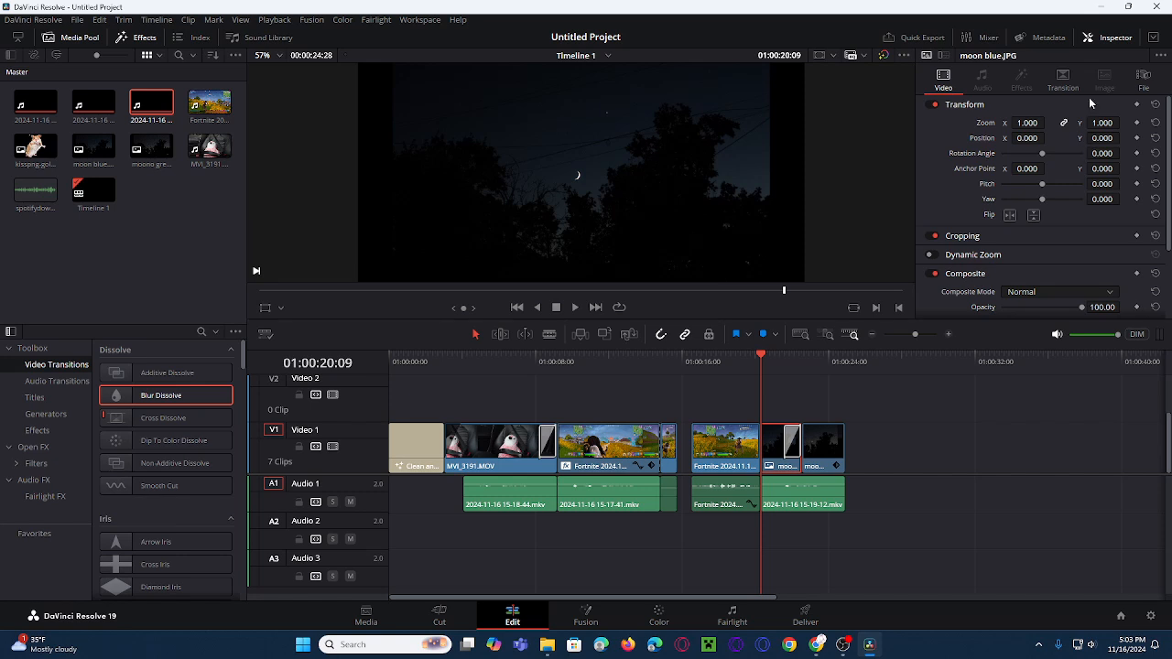
# Set moon blue.JPG's zoom to 1.448 and position X to 200, with a position keyframe at 01:00:20:09
pyautogui.click(1035, 123)
pyautogui.click(1039, 123)
pyautogui.press('Up')
pyautogui.press('Up')
pyautogui.press('Up')
pyautogui.press('Up')
pyautogui.press('Up')
pyautogui.press('Up')
pyautogui.press('Up')
pyautogui.press('Up')
pyautogui.press('Up')
pyautogui.press('Up')
pyautogui.press('Up')
pyautogui.press('Up')
pyautogui.press('Up')
pyautogui.press('Up')
pyautogui.press('Up')
pyautogui.press('Up')
pyautogui.press('Up')
pyautogui.press('Up')
pyautogui.press('Up')
pyautogui.press('Up')
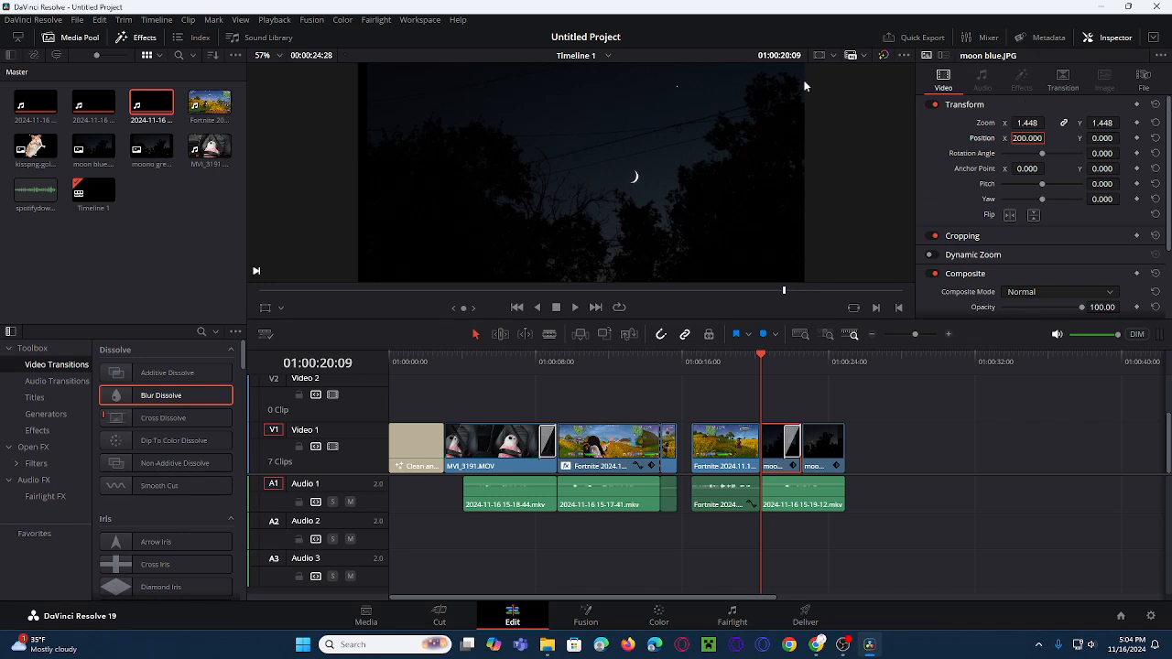
pyautogui.click(1136, 138)
pyautogui.hotkey('ctrl', 's')
# Keyframe moon blue.JPG's position X at -200 at 01:00:21:17 and play back the resulting pan
pyautogui.rightClick(763, 360)
pyautogui.click(749, 360)
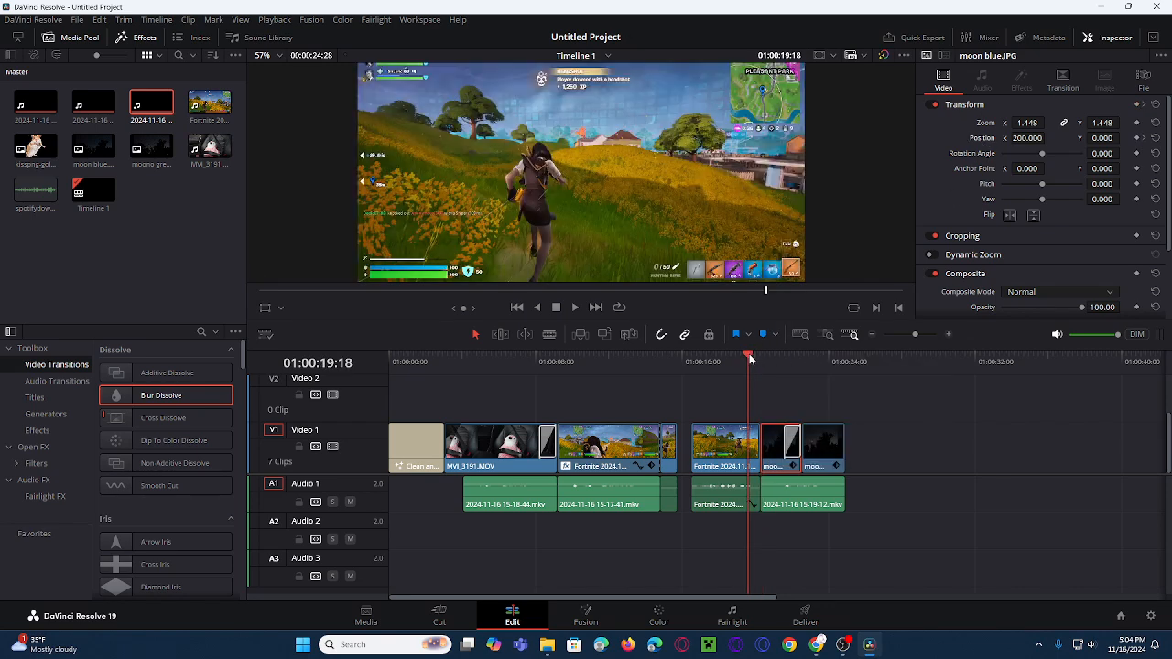
pyautogui.click(780, 359)
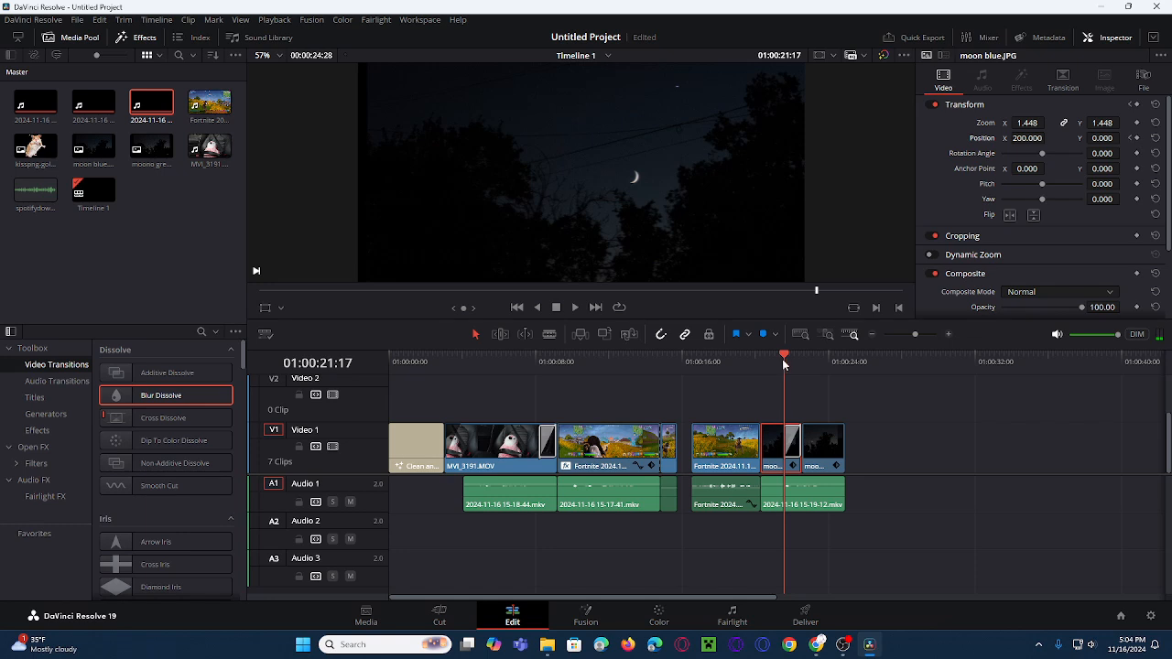
pyautogui.click(791, 360)
pyautogui.click(784, 357)
pyautogui.click(1036, 138)
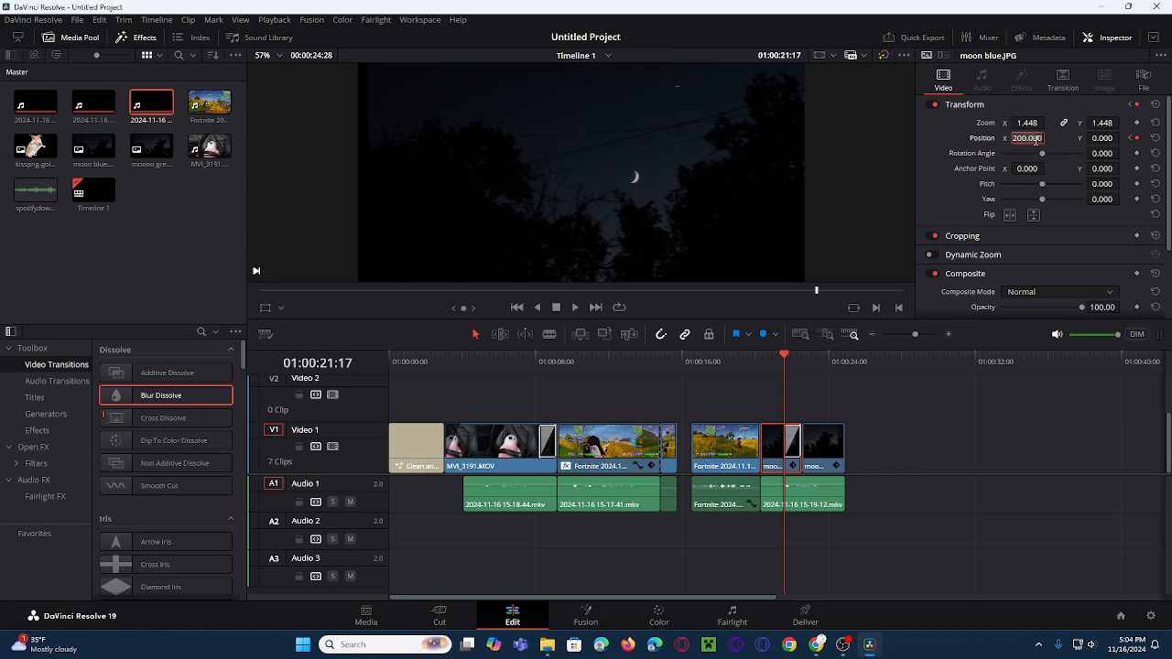
pyautogui.write('-200')
pyautogui.press('Return')
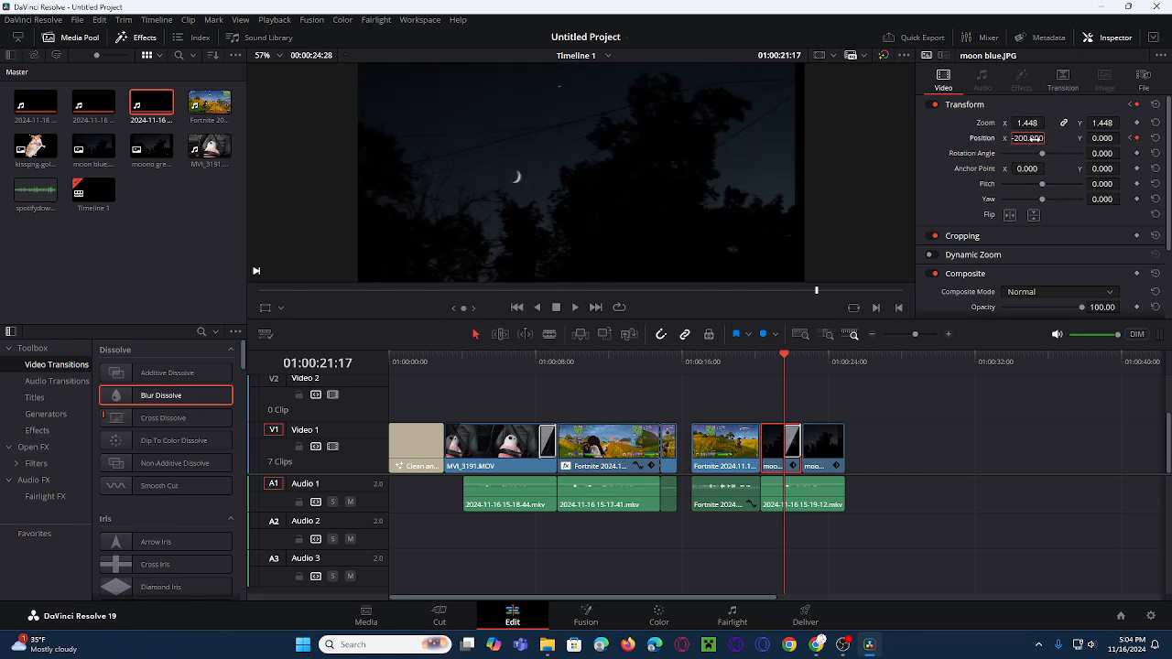
pyautogui.moveTo(785, 357); pyautogui.dragTo(761, 369)
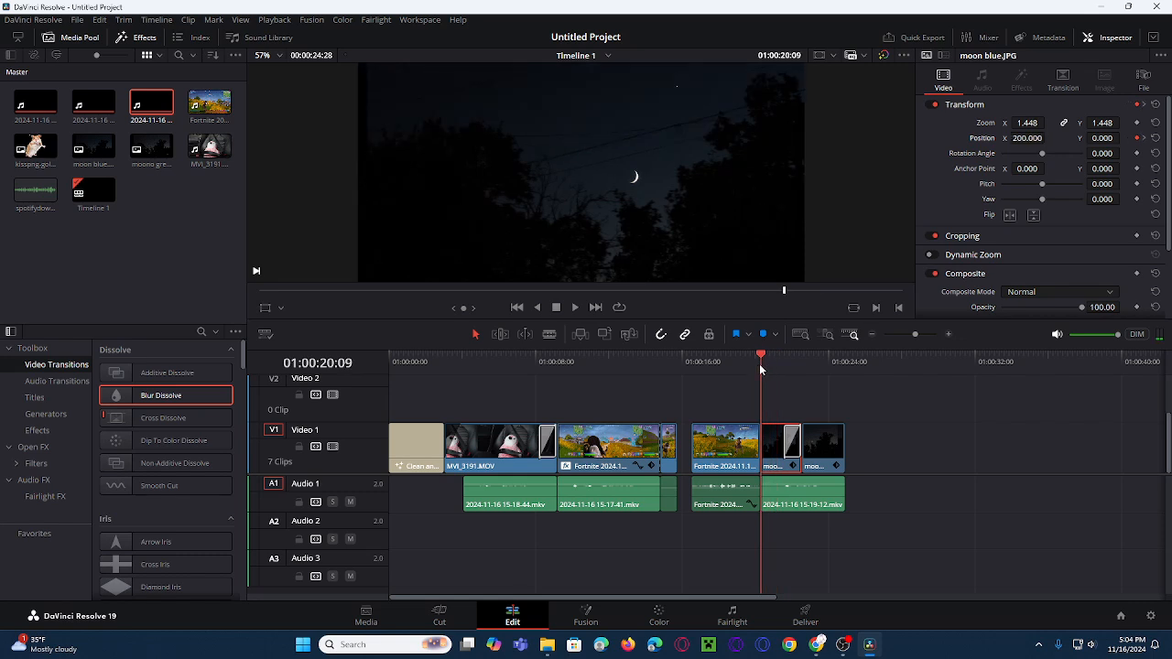
pyautogui.click(575, 309)
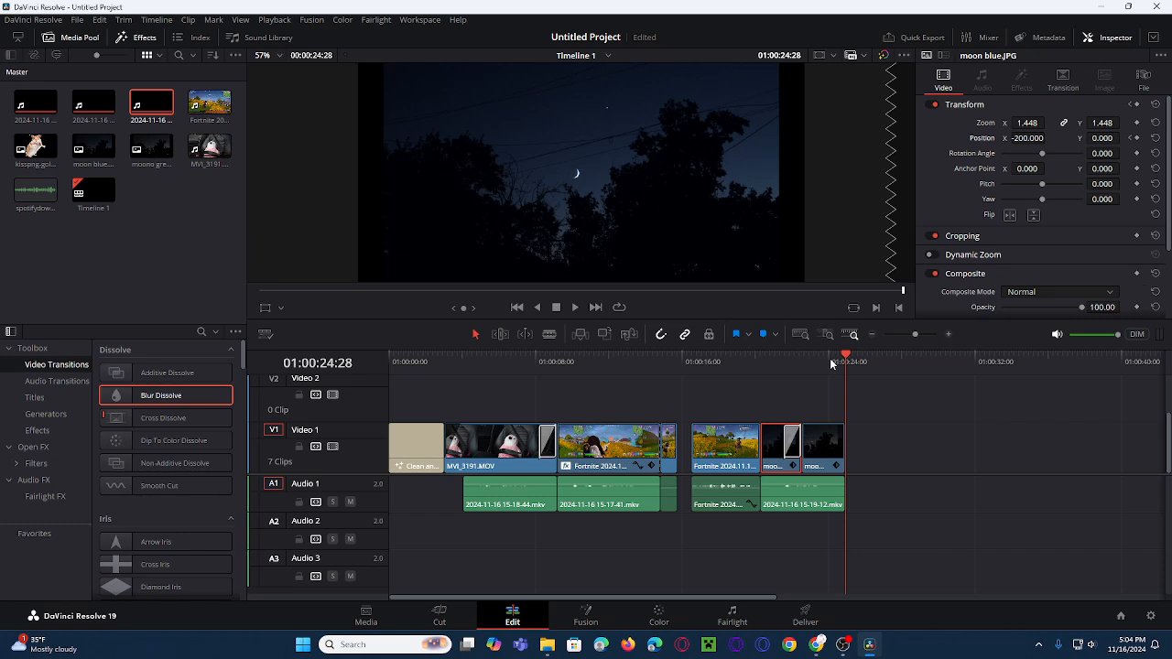
# Set the Clean and Simple title's small text size to 0.5 and add a keyframe for the size
pyautogui.moveTo(846, 359); pyautogui.dragTo(243, 410)
pyautogui.moveTo(399, 386); pyautogui.dragTo(419, 362)
pyautogui.click(421, 427)
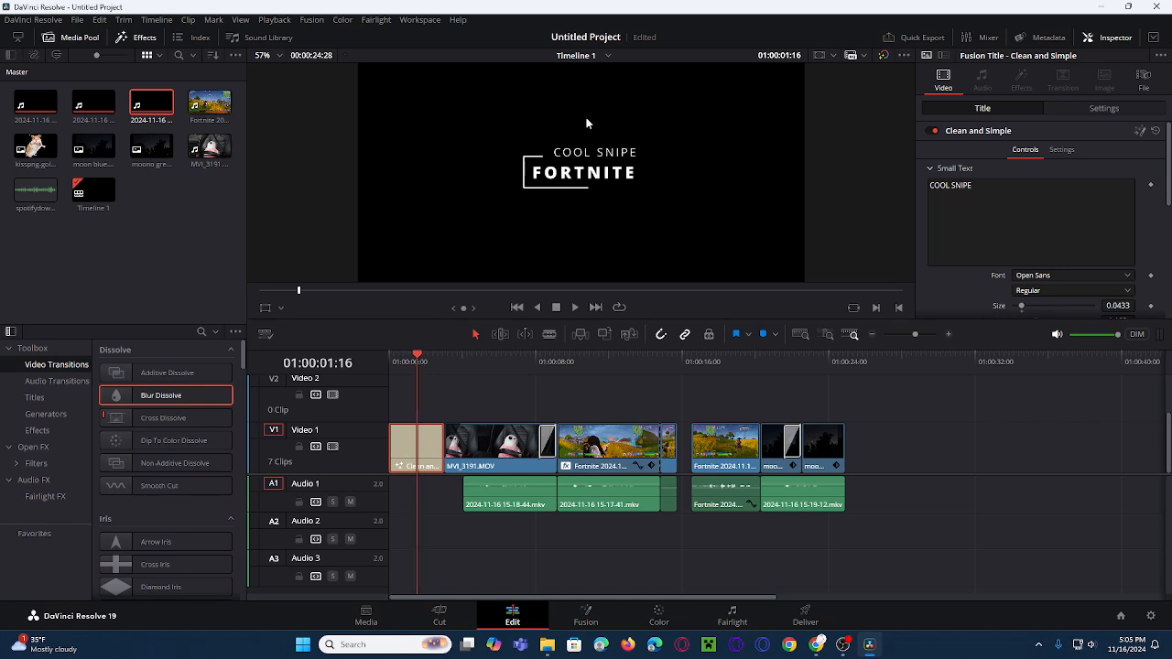
pyautogui.scroll(-2, 1119, 236)
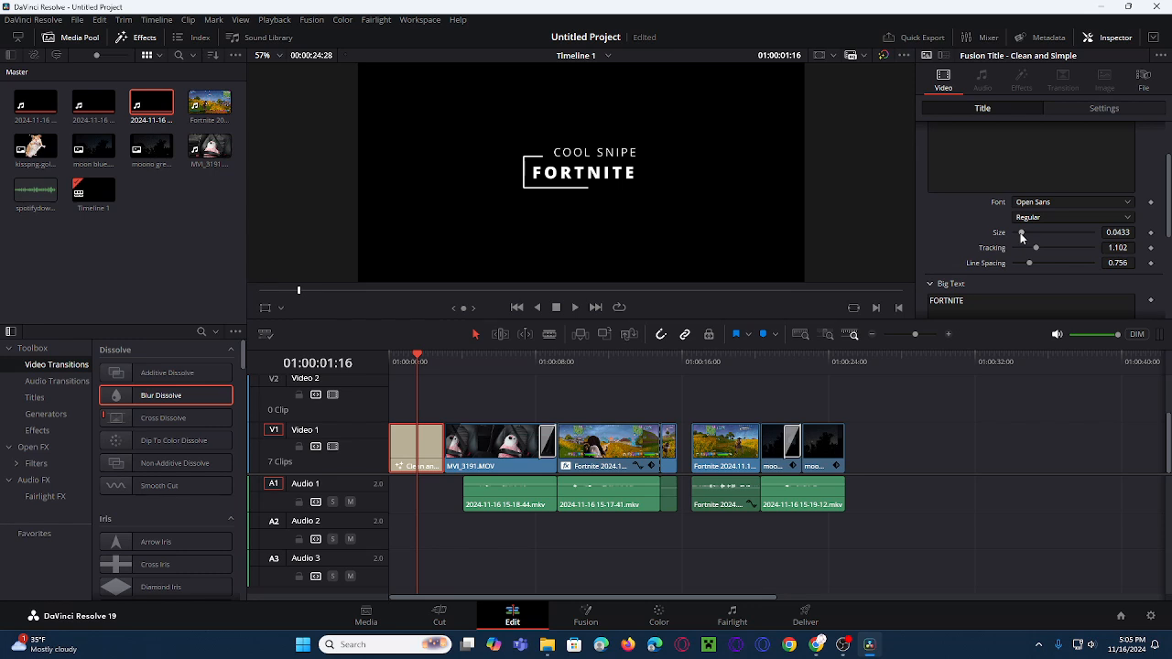
pyautogui.moveTo(1022, 236); pyautogui.dragTo(1096, 234)
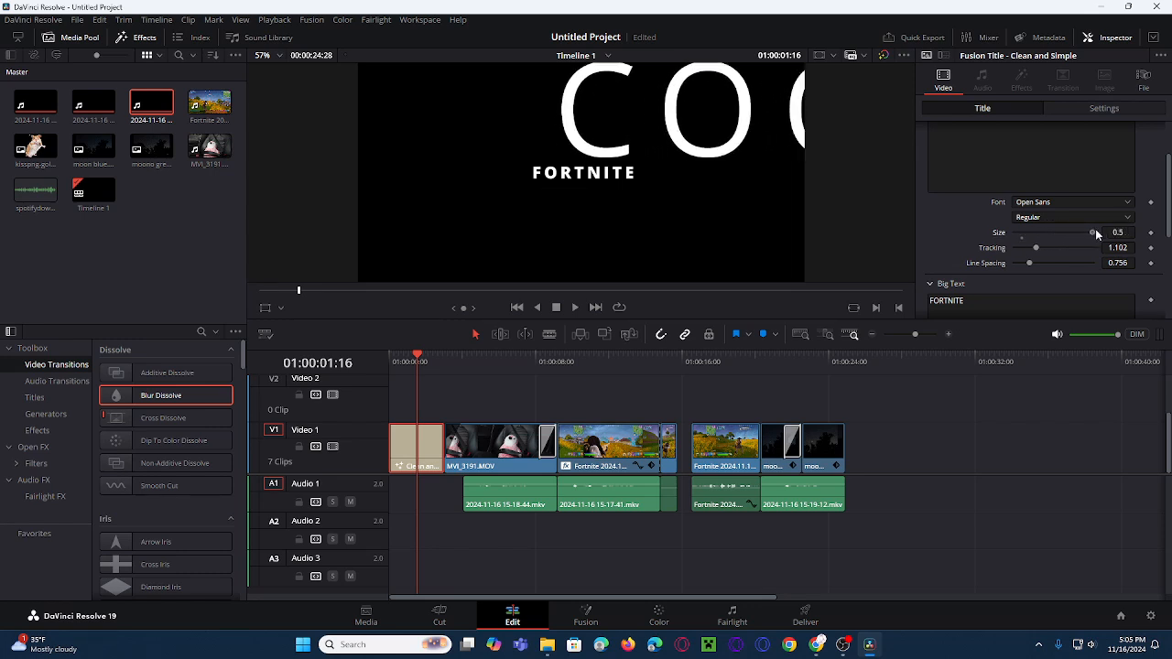
pyautogui.click(1151, 235)
# Keyframe the title's small text size at 0.5 at the start and 0.0433 at 01:00:01:18, and play back the title
pyautogui.moveTo(420, 356); pyautogui.dragTo(370, 338)
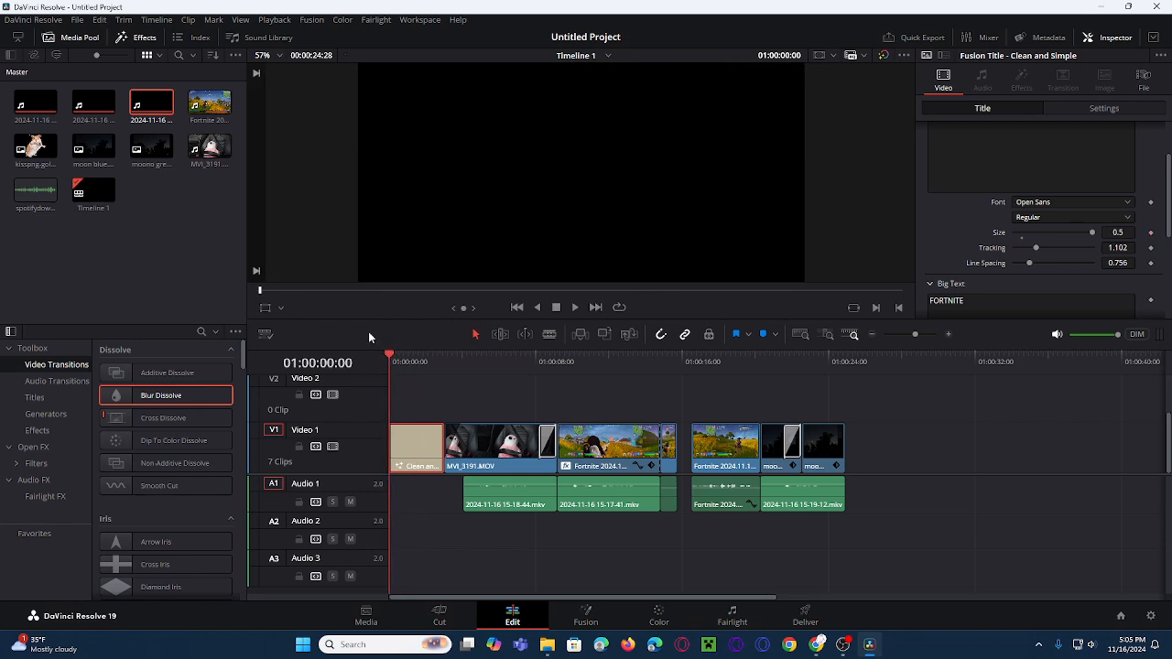
pyautogui.click(1151, 232)
pyautogui.moveTo(394, 358); pyautogui.dragTo(417, 363)
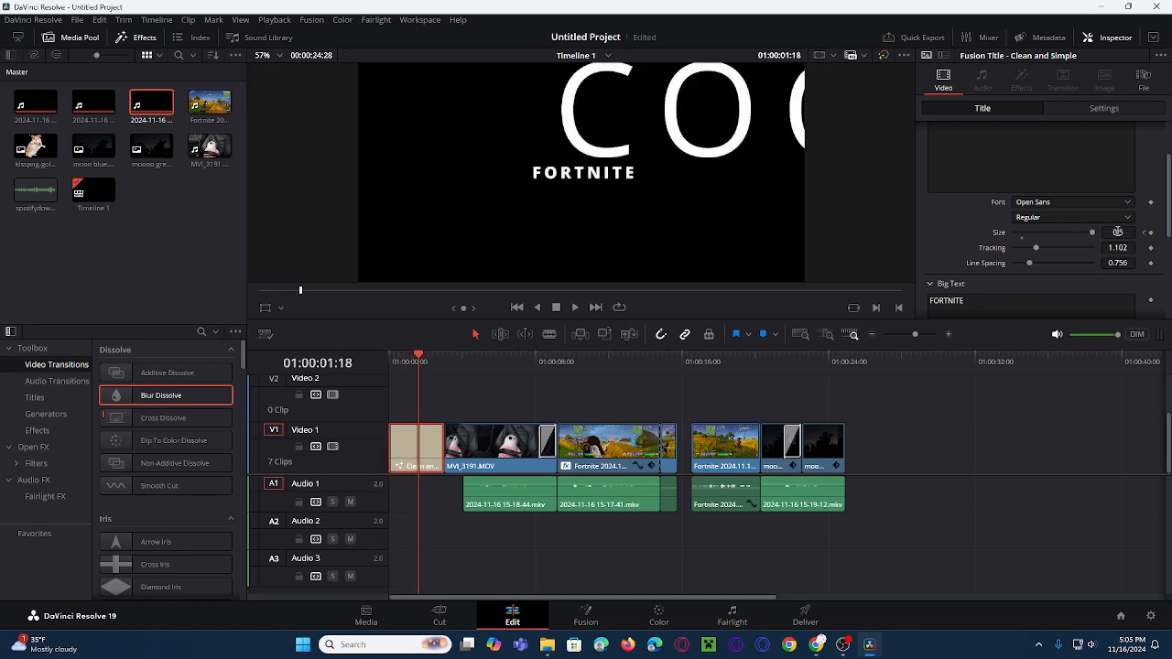
pyautogui.click(1151, 232)
pyautogui.moveTo(1095, 234); pyautogui.dragTo(1020, 238)
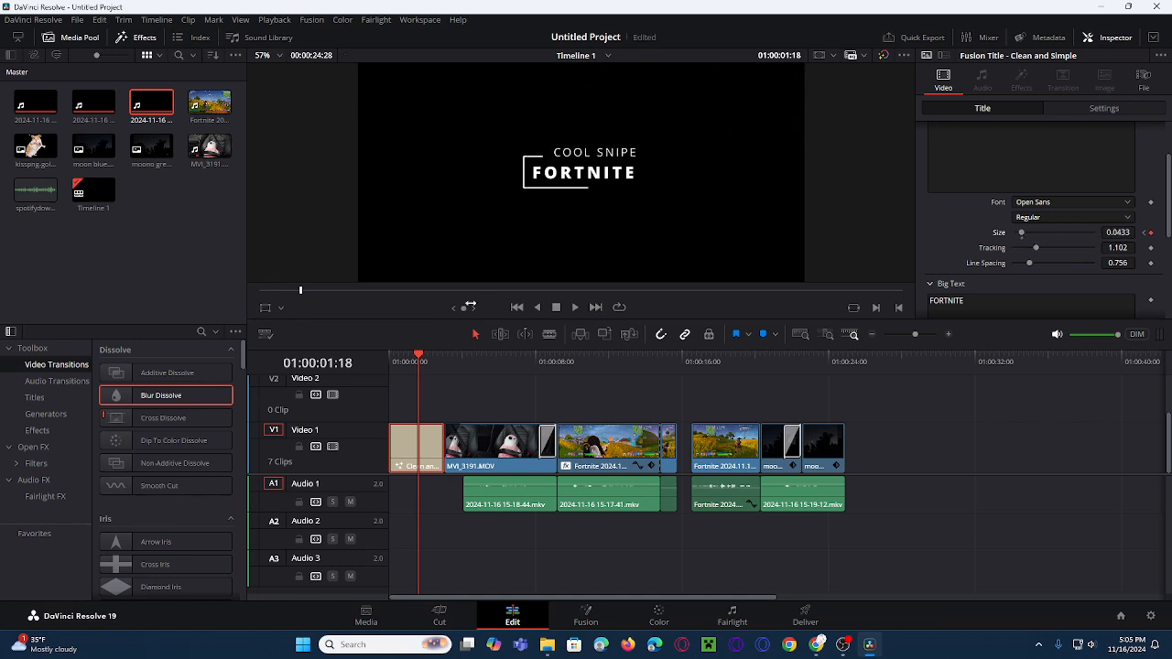
pyautogui.moveTo(419, 357); pyautogui.dragTo(385, 367)
pyautogui.click(577, 308)
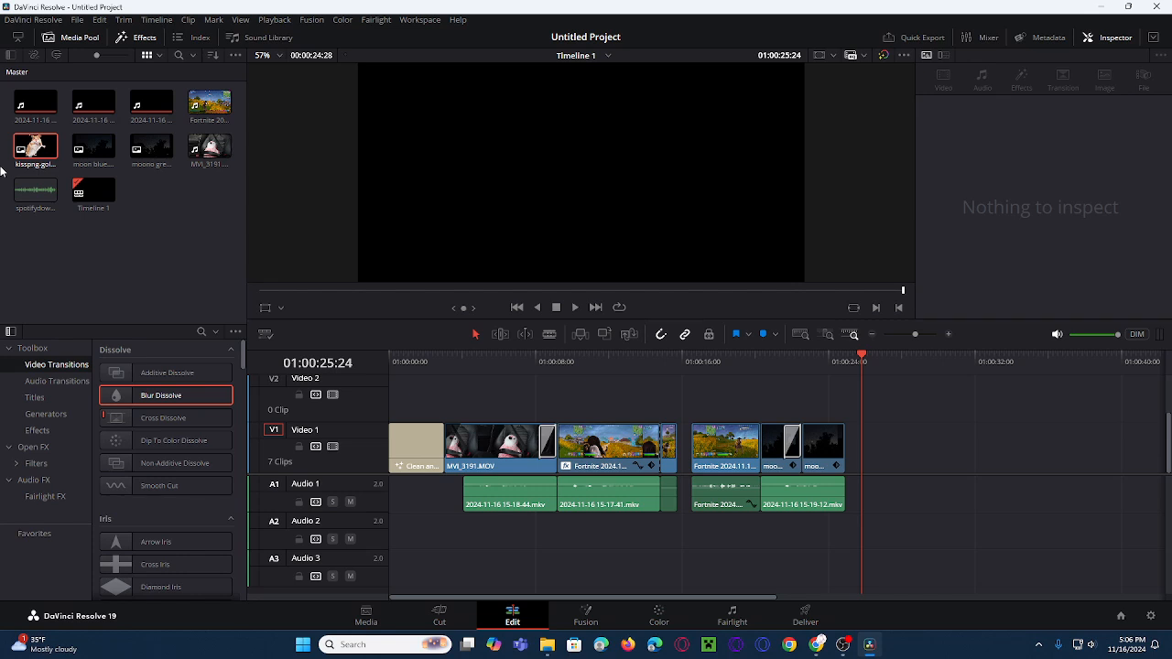
# Place the golden hamster PNG on Video 2, starting at 01:00:16:16 above the last Fortnite clip
pyautogui.moveTo(34, 148); pyautogui.dragTo(613, 407)
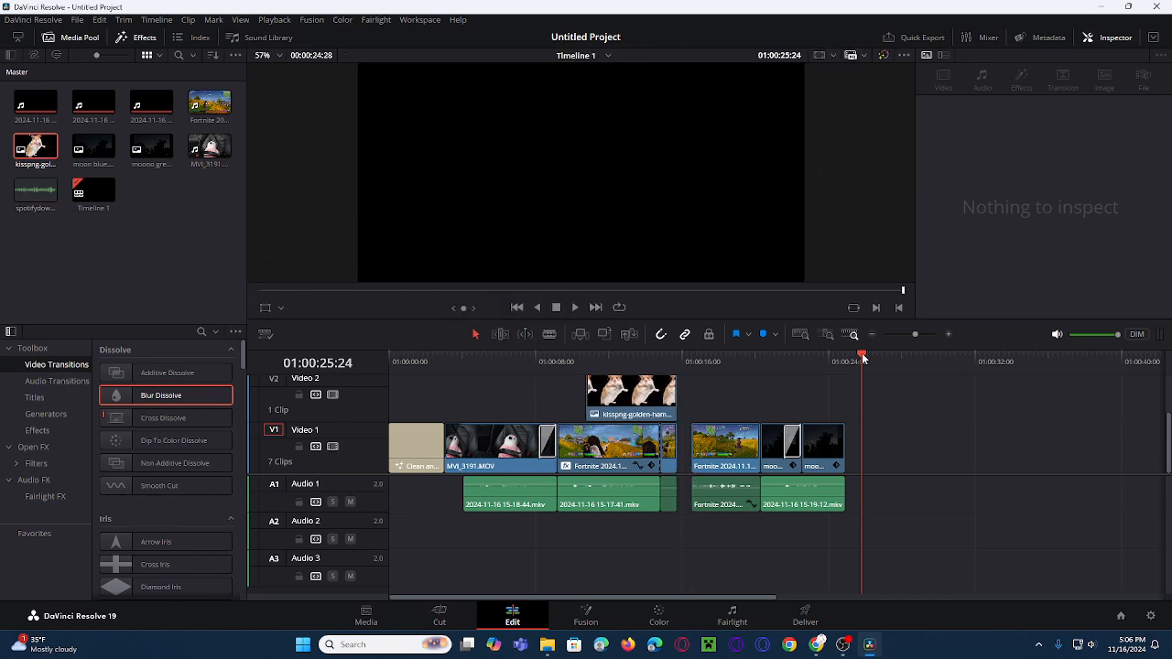
pyautogui.moveTo(863, 358); pyautogui.dragTo(678, 373)
pyautogui.moveTo(588, 395); pyautogui.dragTo(720, 395)
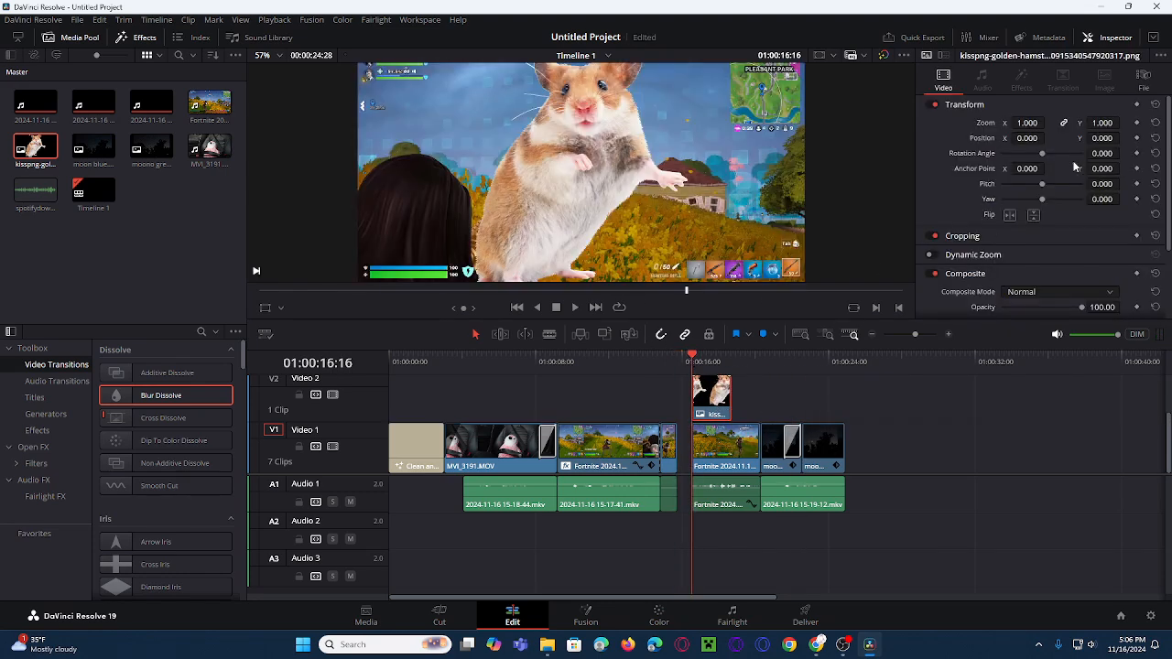
# Shrink the hamster image to a linked zoom of 0.06
pyautogui.click(1037, 121)
pyautogui.press('BackSpace')
pyautogui.write('.6')
pyautogui.press('Return')
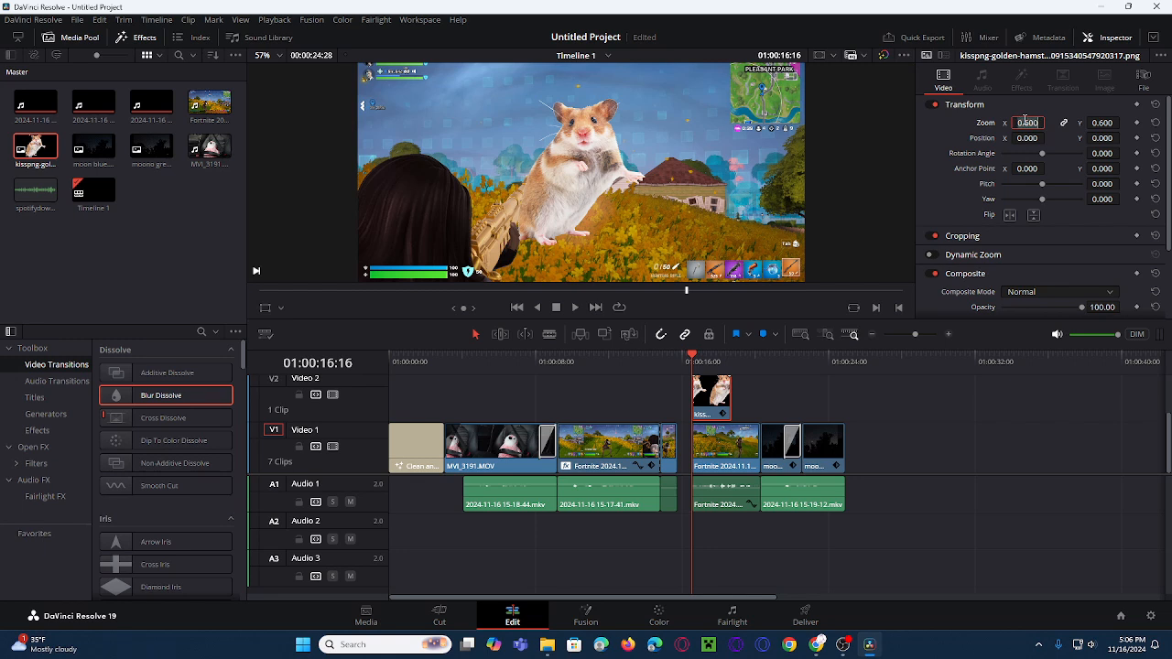
pyautogui.press('BackSpace')
pyautogui.write('.06')
pyautogui.press('Return')
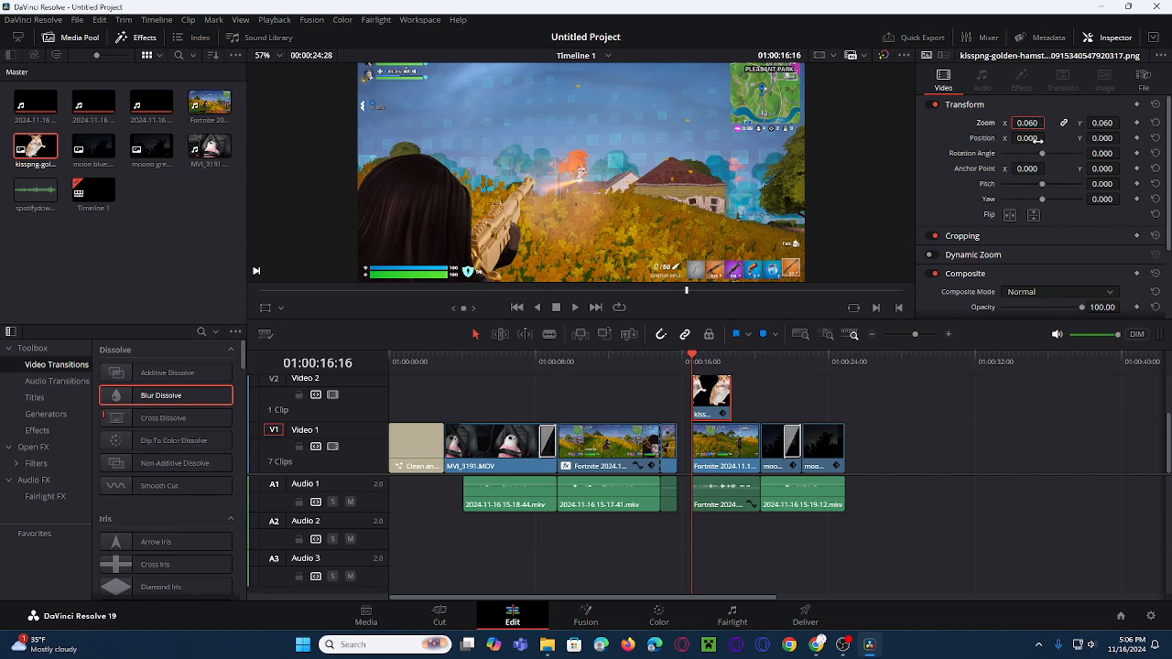
# Set the hamster image's position Y to 100 and extend it to the end of the Fortnite clip below
pyautogui.click(1100, 137)
pyautogui.write('1')
pyautogui.press('Return')
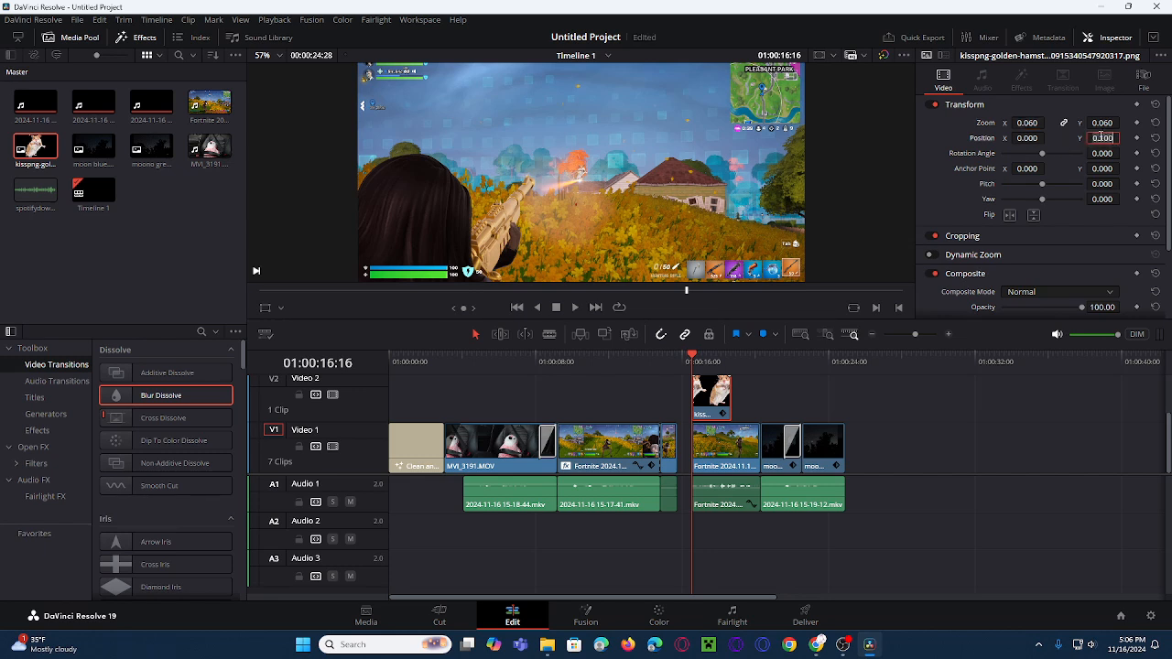
pyautogui.doubleClick(1102, 137)
pyautogui.write('100')
pyautogui.press('Return')
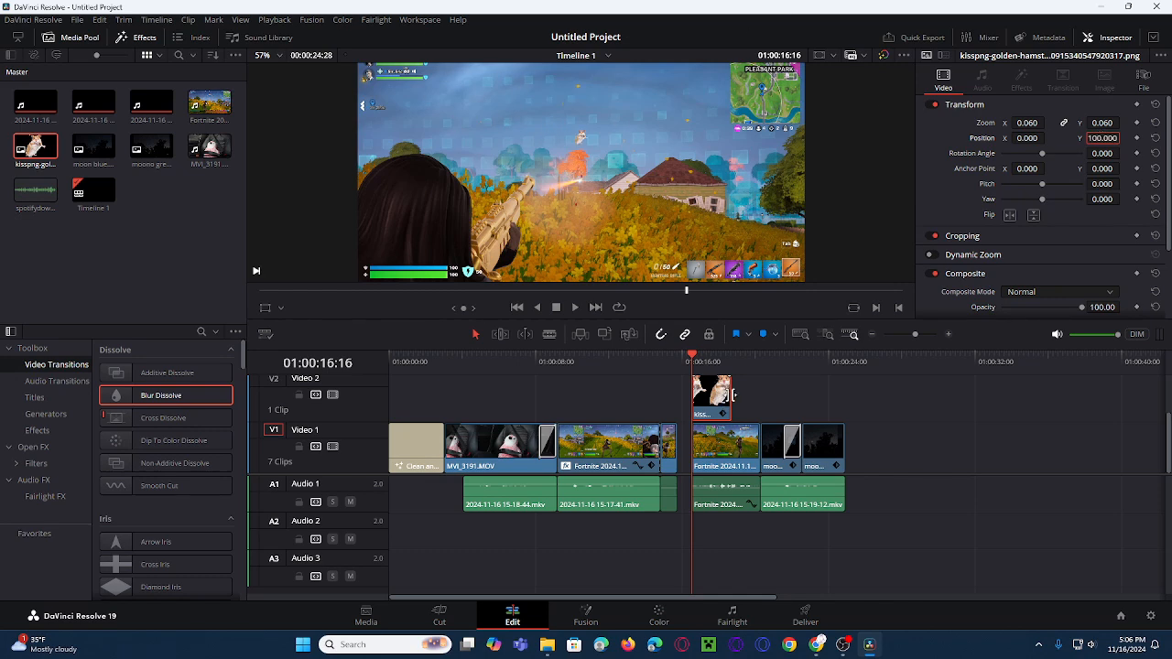
pyautogui.moveTo(728, 394); pyautogui.dragTo(747, 396)
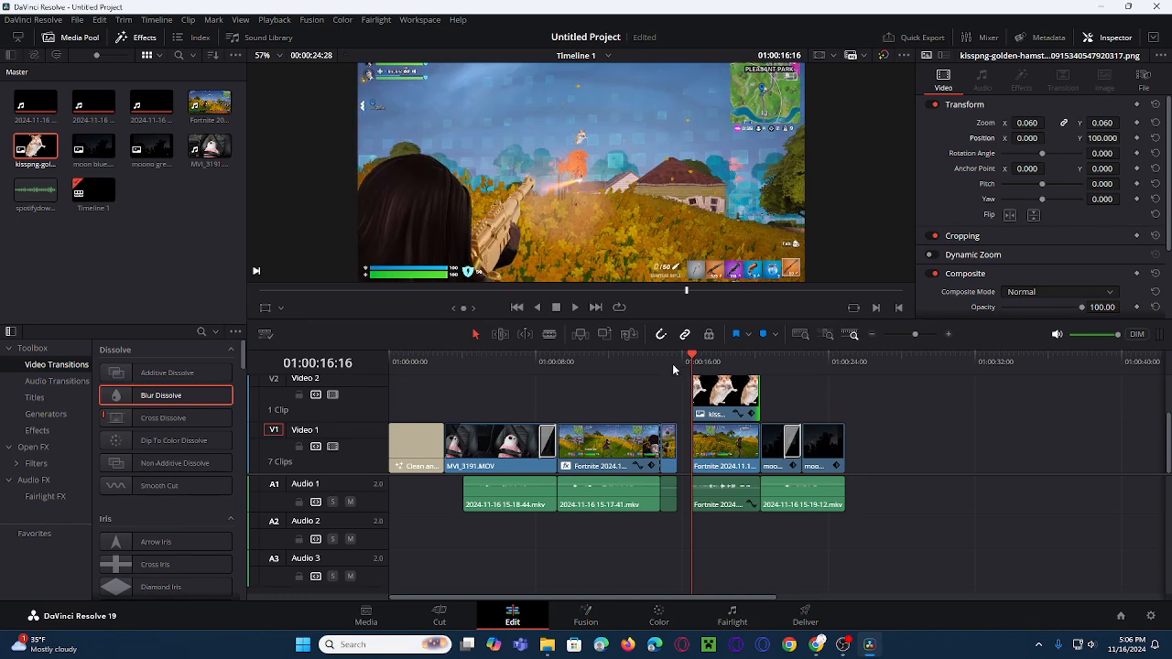
# Animate the hamster's rotation angle with keyframes at its start and at 01:00:20:08, rotating it at the end, and play it back
pyautogui.click(1136, 154)
pyautogui.moveTo(698, 360); pyautogui.dragTo(760, 360)
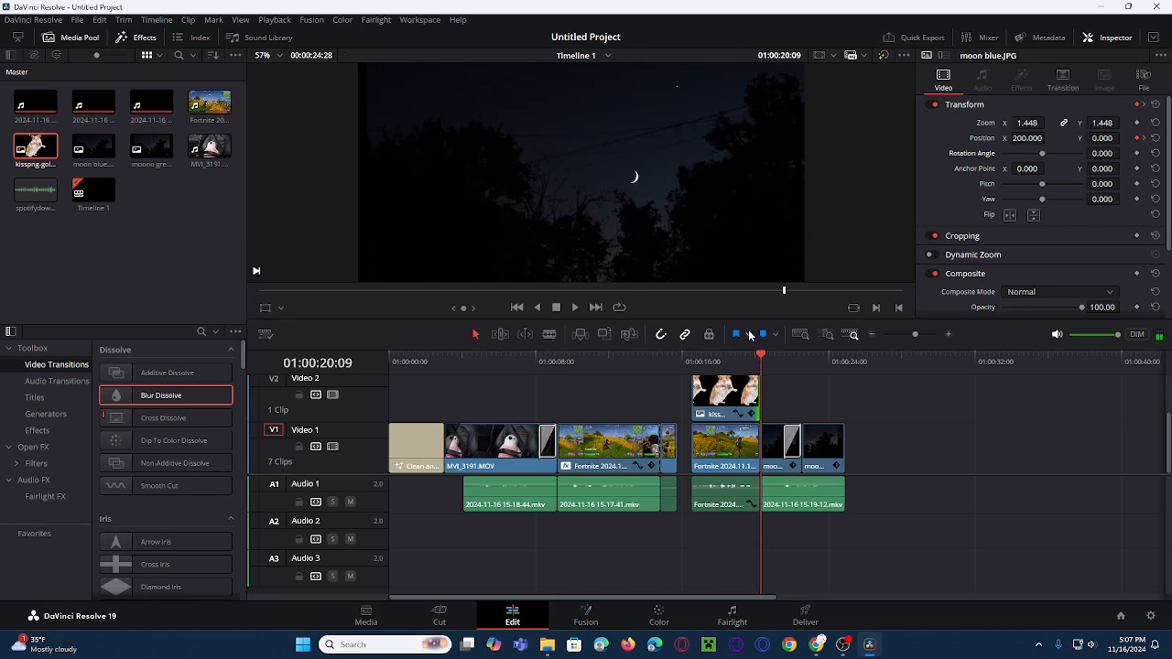
pyautogui.press('Left')
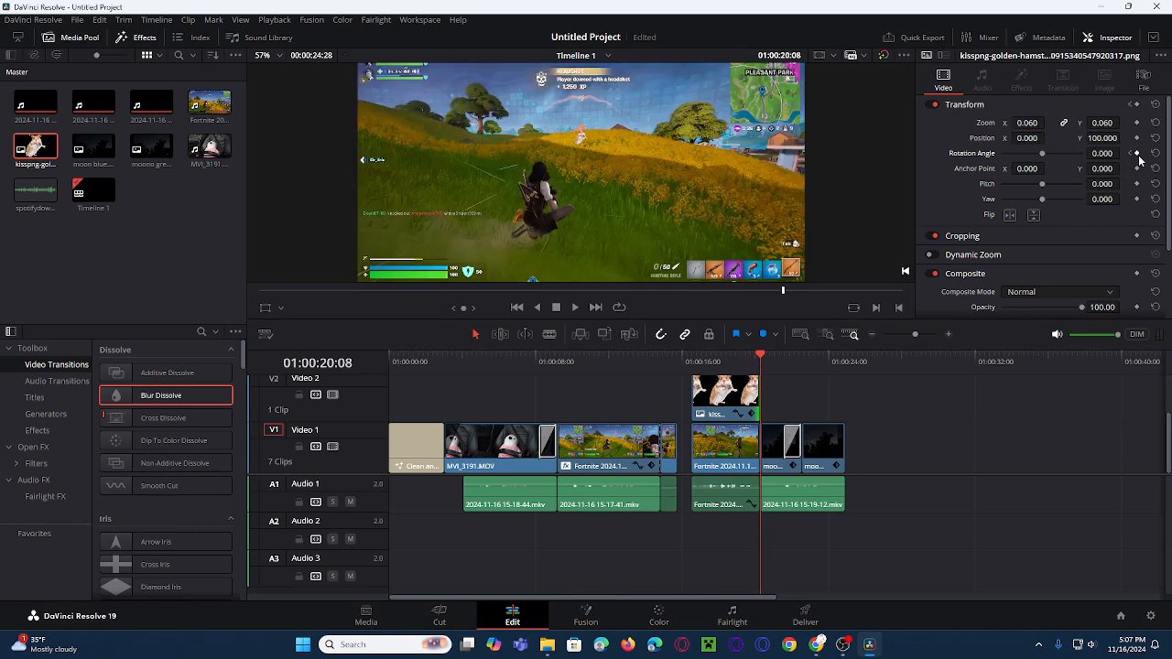
pyautogui.moveTo(1042, 154); pyautogui.dragTo(1079, 173)
pyautogui.moveTo(1080, 175); pyautogui.dragTo(1085, 180)
pyautogui.moveTo(1082, 180); pyautogui.dragTo(1080, 176)
pyautogui.moveTo(758, 356); pyautogui.dragTo(677, 358)
pyautogui.click(573, 310)
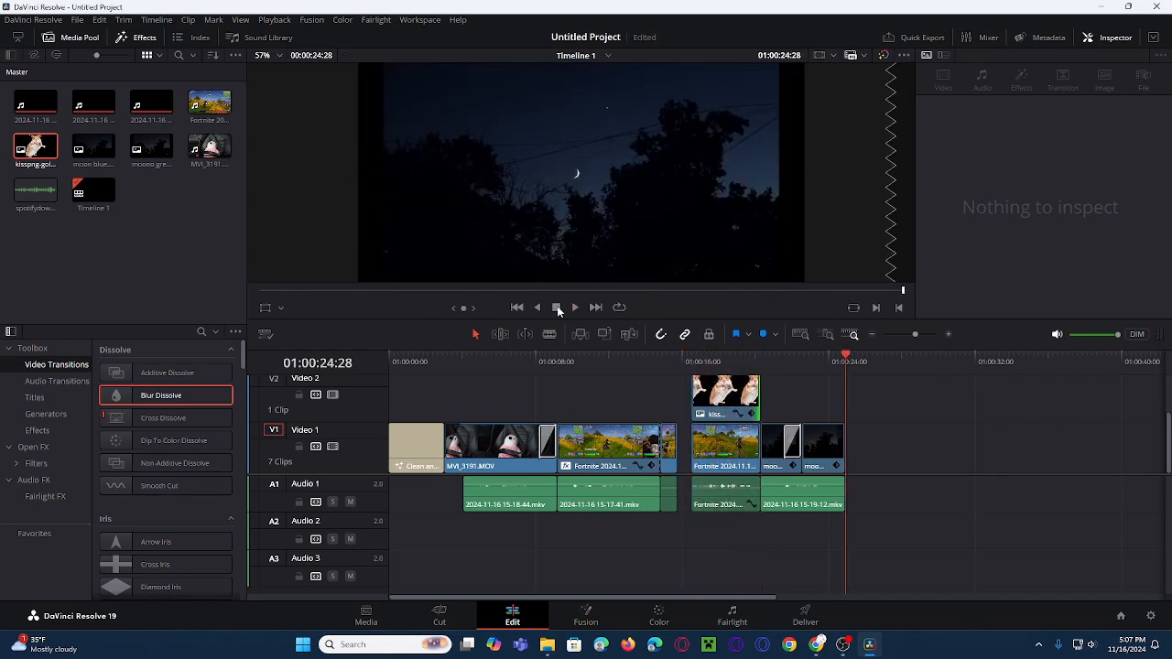
# Place spotifydown.com - Warming Light.mp3 on Audio 2 from the timeline start, and lock Audio 1, Video 1 and Video 2
pyautogui.moveTo(56, 260)
pyautogui.mouseDown()
pyautogui.moveTo(30, 196)
pyautogui.moveTo(460, 578)
pyautogui.moveTo(465, 538)
pyautogui.moveTo(393, 553)
pyautogui.mouseUp()
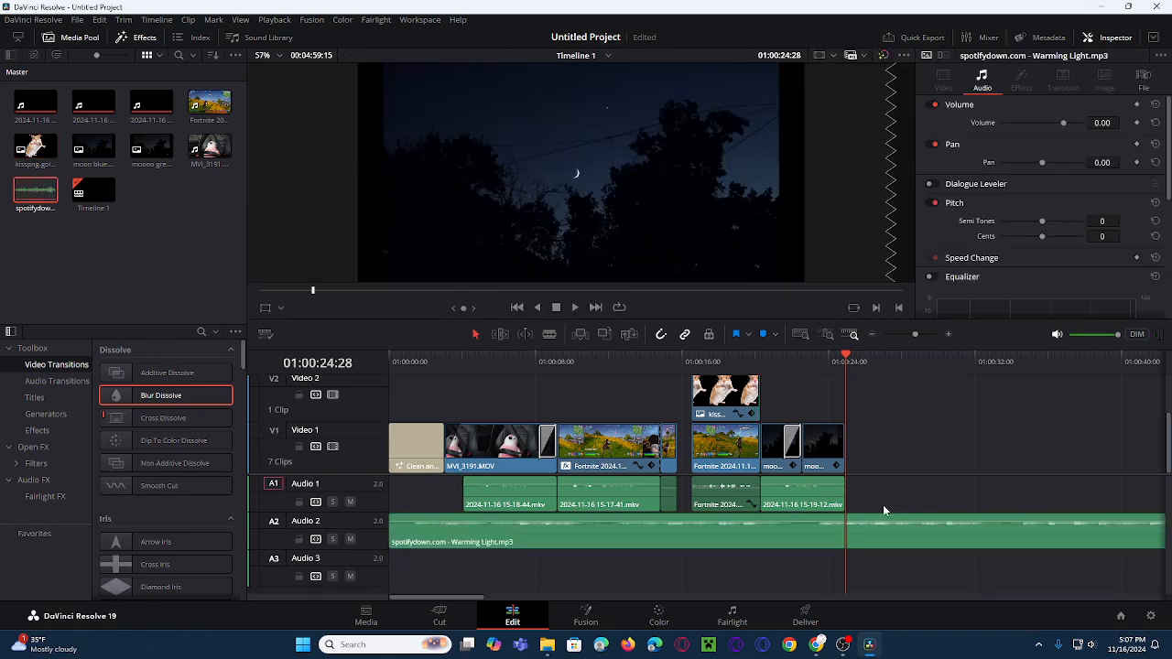
pyautogui.click(298, 501)
pyautogui.click(298, 446)
pyautogui.click(299, 395)
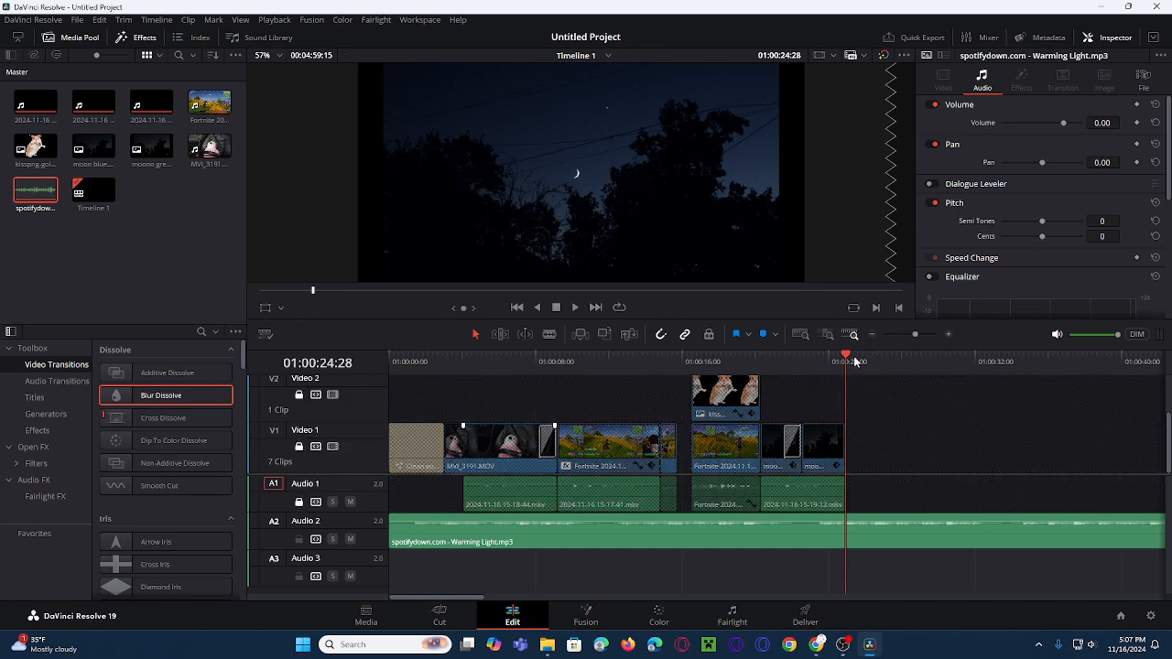
# Split the music on Audio 2 at 01:00:24:28 and about 01:00:41, and delete its opening segment
pyautogui.moveTo(847, 361)
pyautogui.mouseDown()
pyautogui.moveTo(961, 360)
pyautogui.moveTo(851, 369)
pyautogui.mouseUp()
pyautogui.click(549, 334)
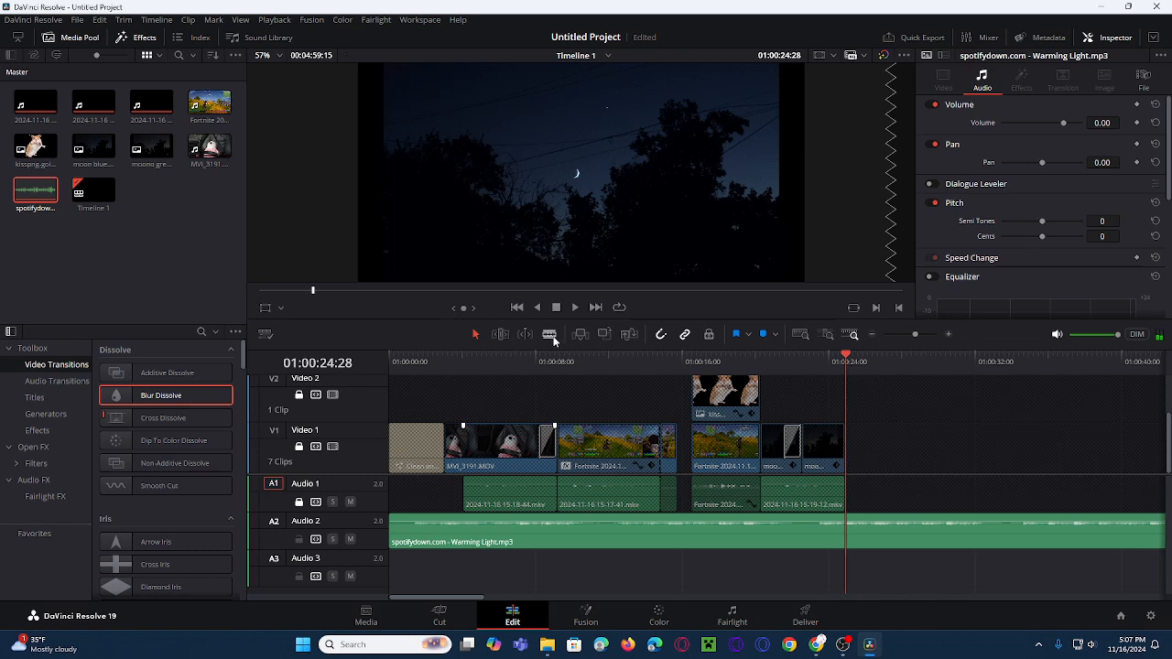
pyautogui.click(847, 535)
pyautogui.click(1143, 538)
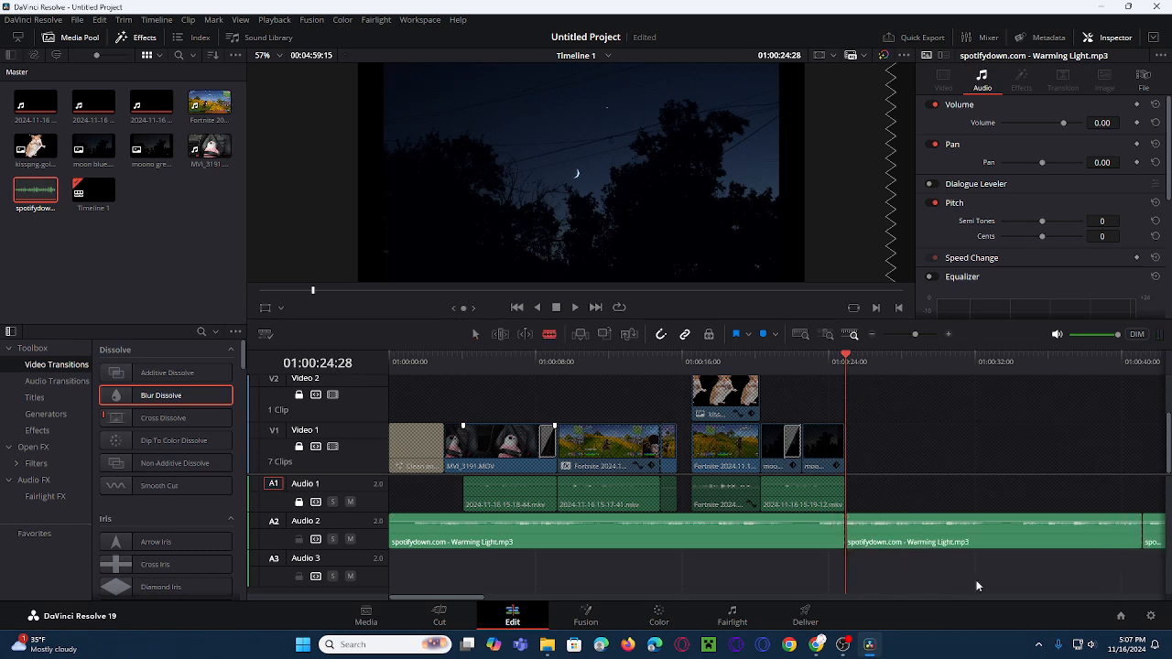
pyautogui.click(476, 336)
pyautogui.click(730, 530)
pyautogui.press('Delete')
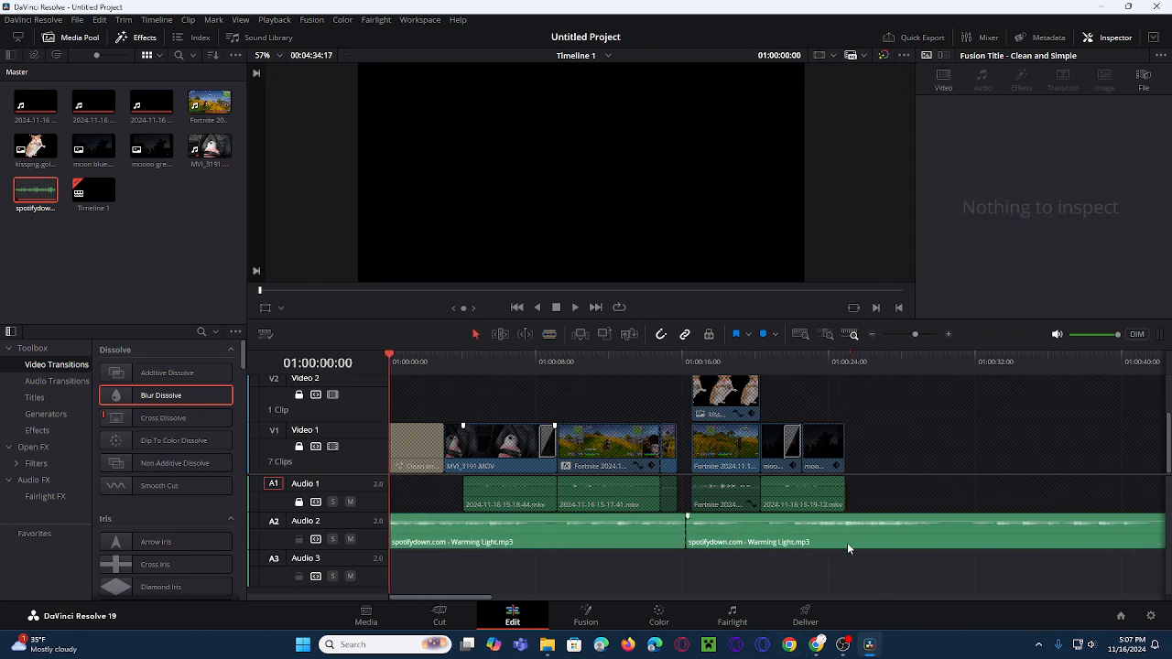
# Delete the second music segment and extend the first one to the end of moono grey.JPG
pyautogui.click(850, 548)
pyautogui.press('Delete')
pyautogui.moveTo(683, 522); pyautogui.dragTo(844, 520)
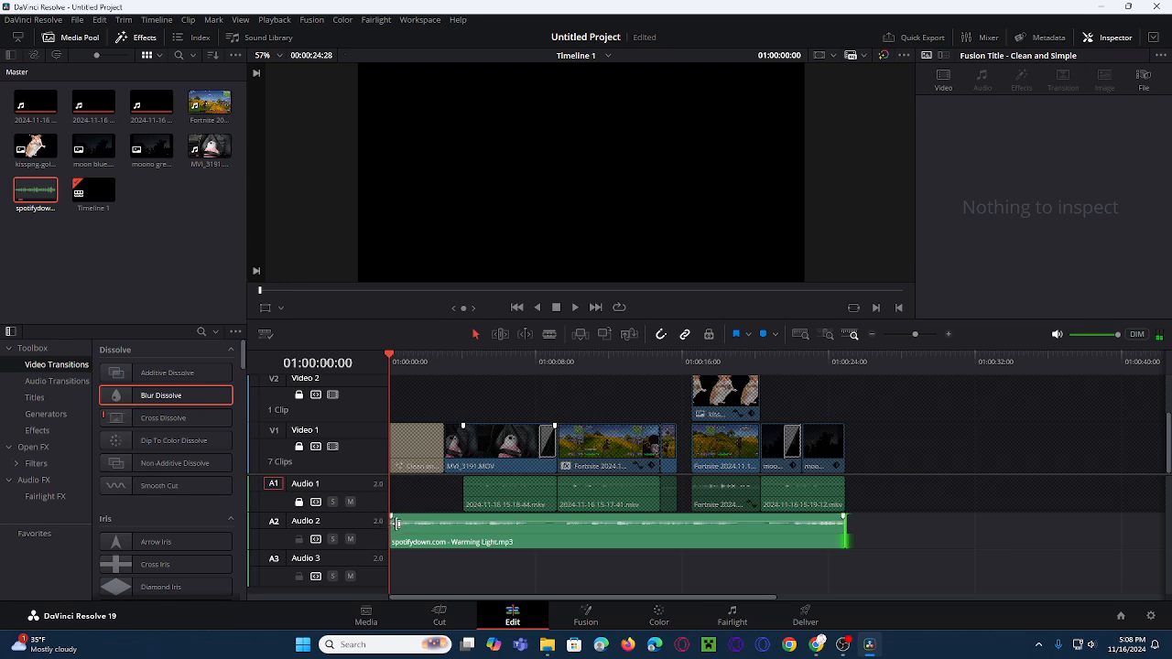
# Add a fade-in at the start of the music on Audio 2 and a fade-out at its end
pyautogui.moveTo(417, 521)
pyautogui.mouseDown()
pyautogui.moveTo(417, 531)
pyautogui.moveTo(418, 519)
pyautogui.moveTo(399, 517)
pyautogui.moveTo(422, 517)
pyautogui.mouseUp()
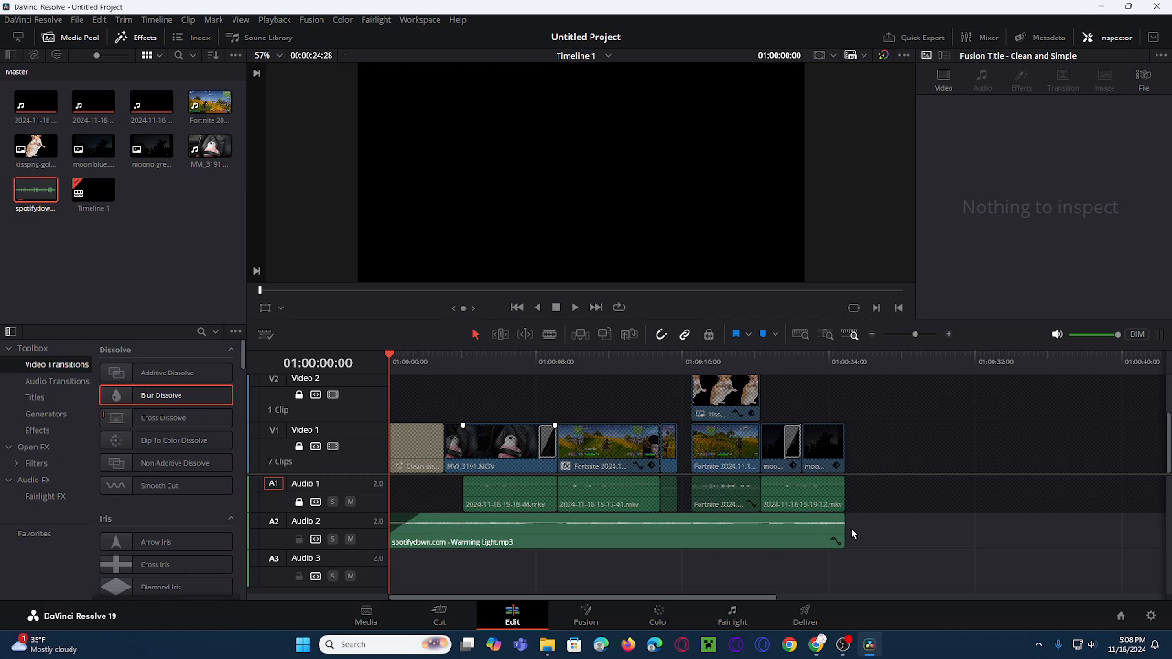
pyautogui.moveTo(843, 517); pyautogui.dragTo(796, 518)
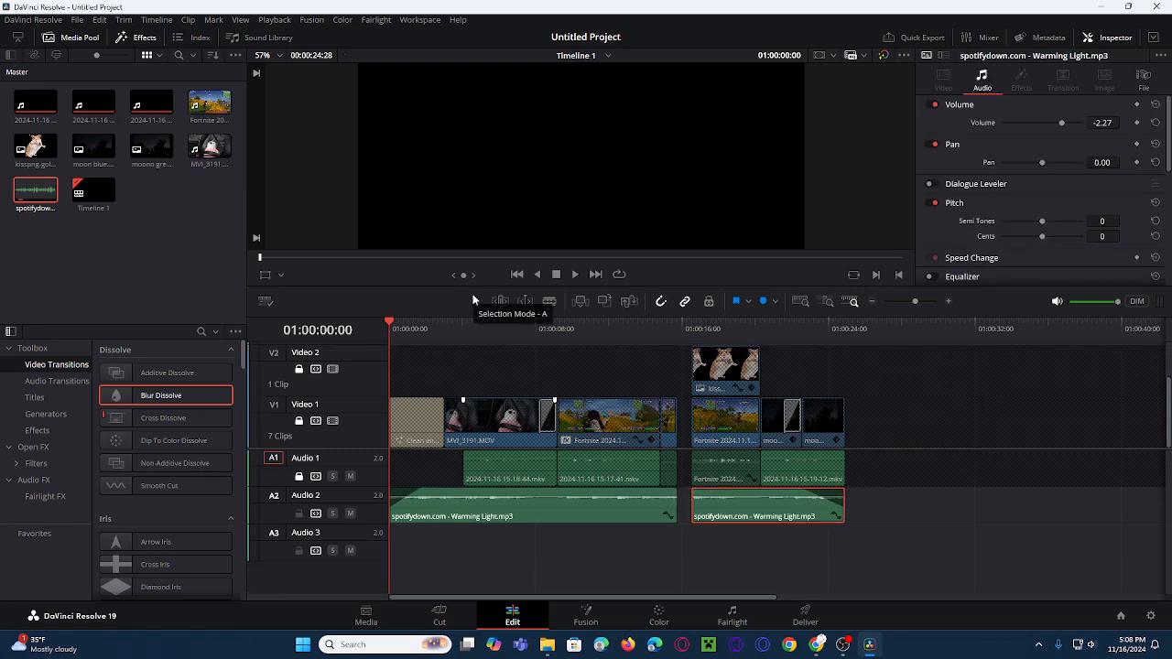